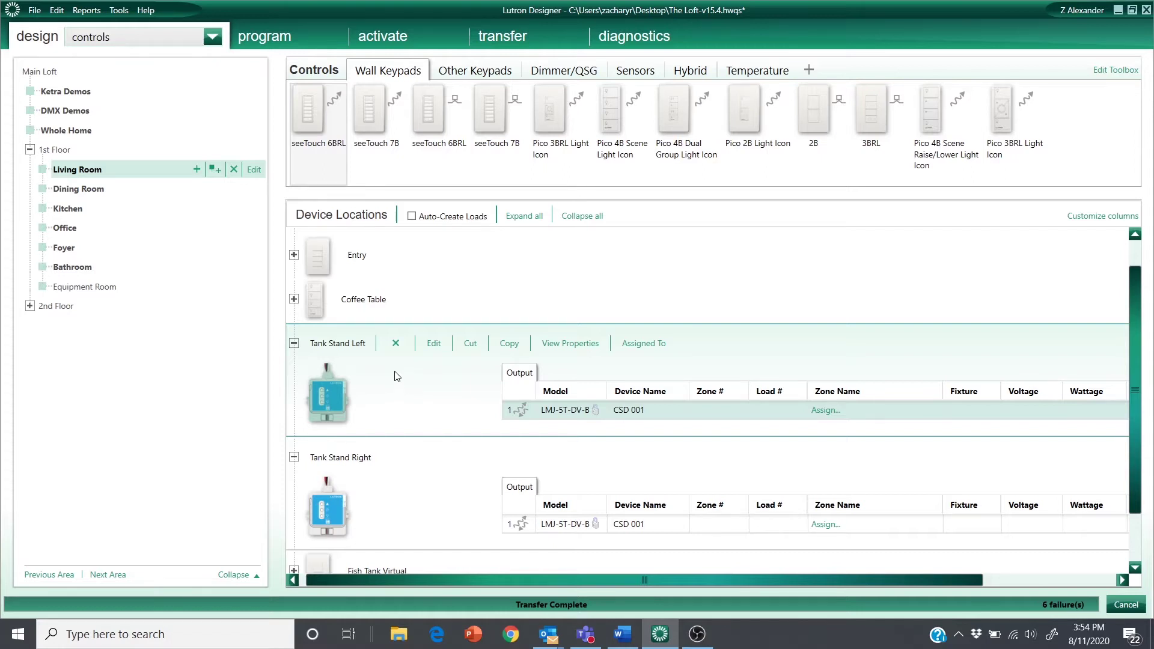
Step: Add a load zone named Fish Tank Intensity to the Living Room loads
mouse_move(338, 394)
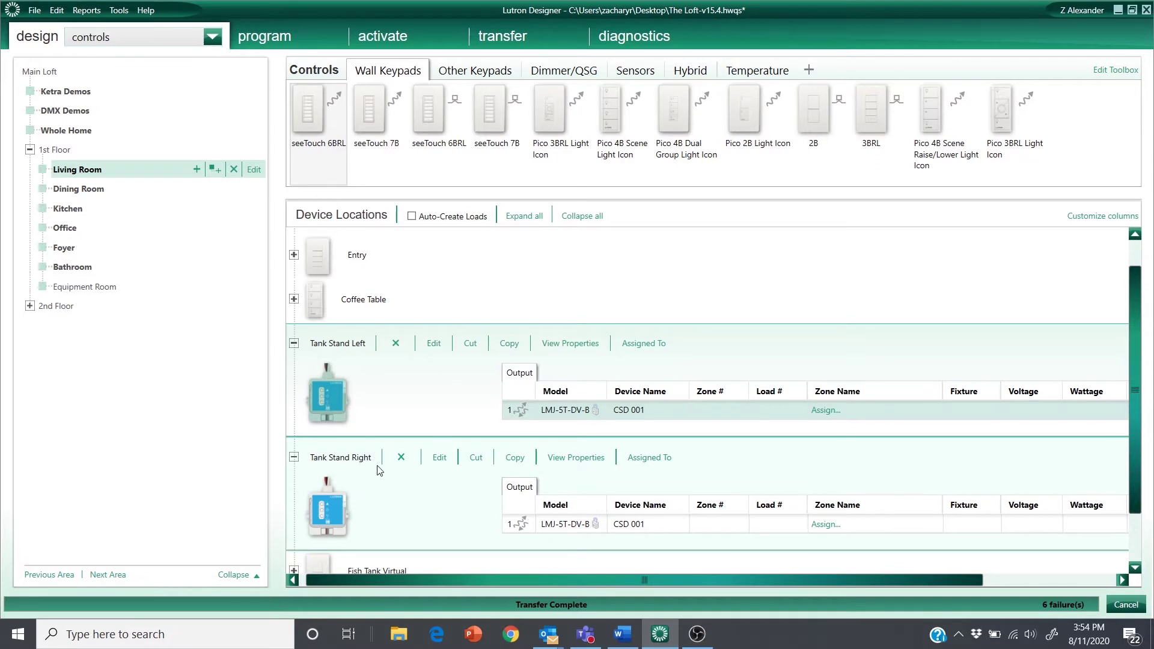
mouse_move(351, 494)
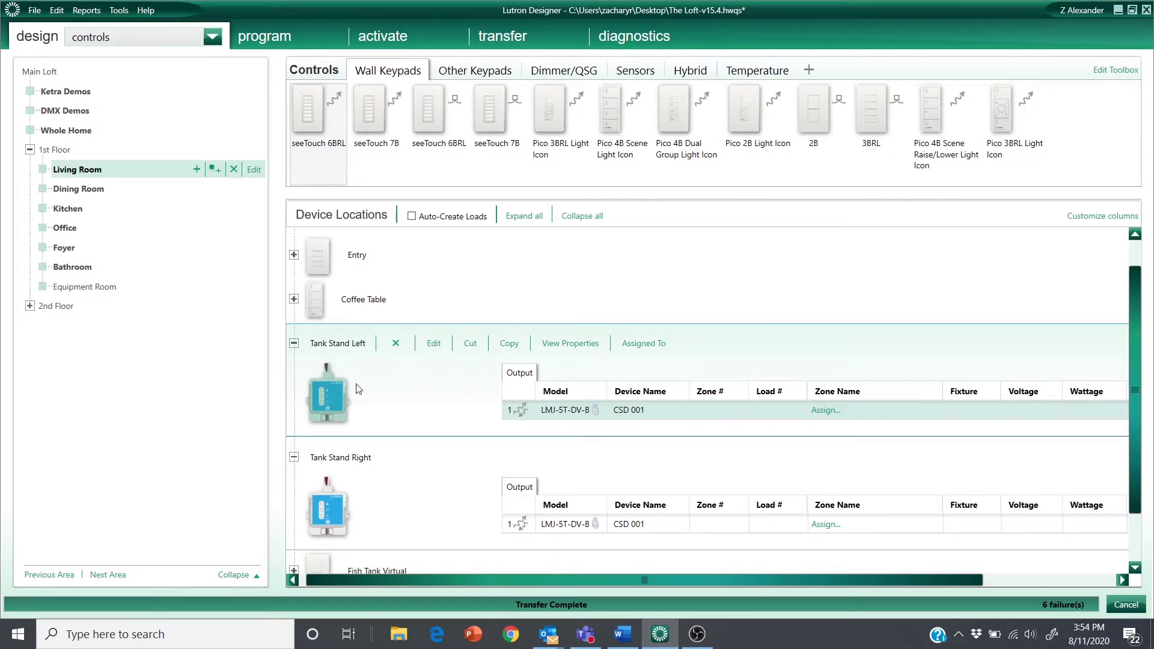
click(212, 37)
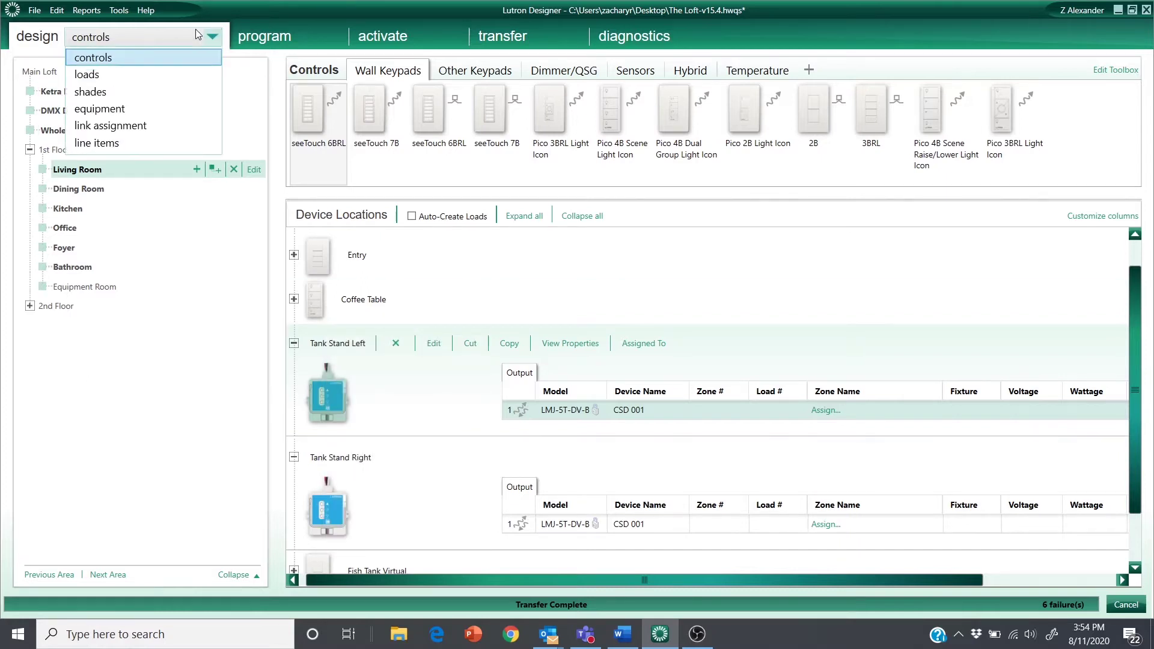
click(165, 75)
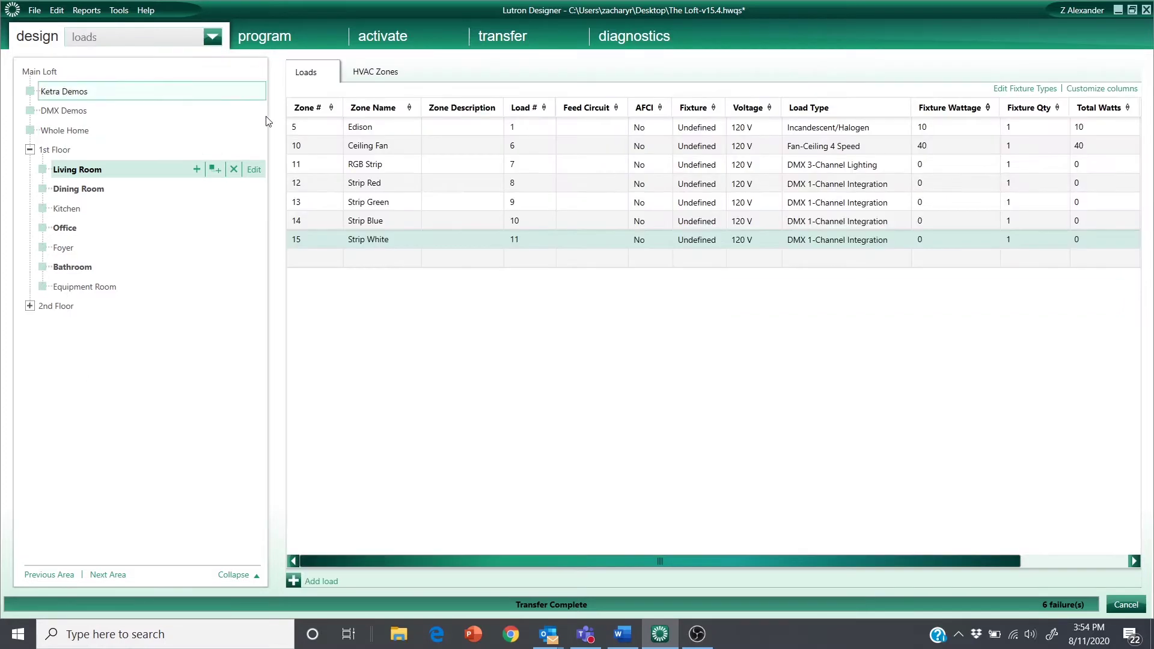
click(378, 262)
click(378, 261)
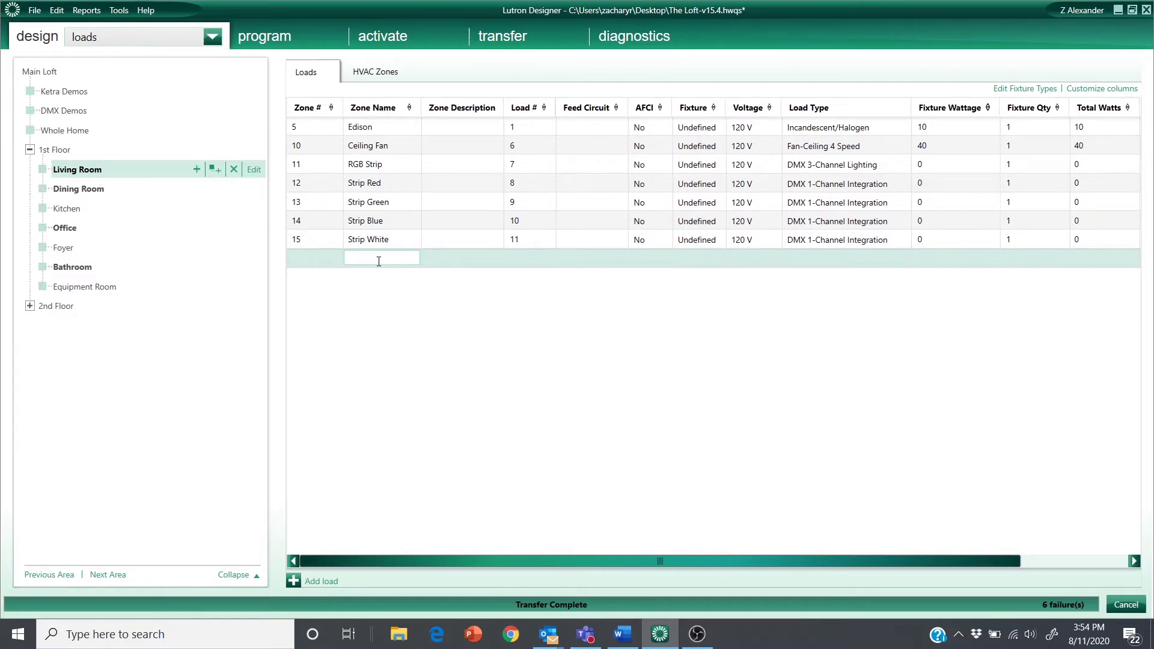
text(Fish Tank Intensity)
click(780, 269)
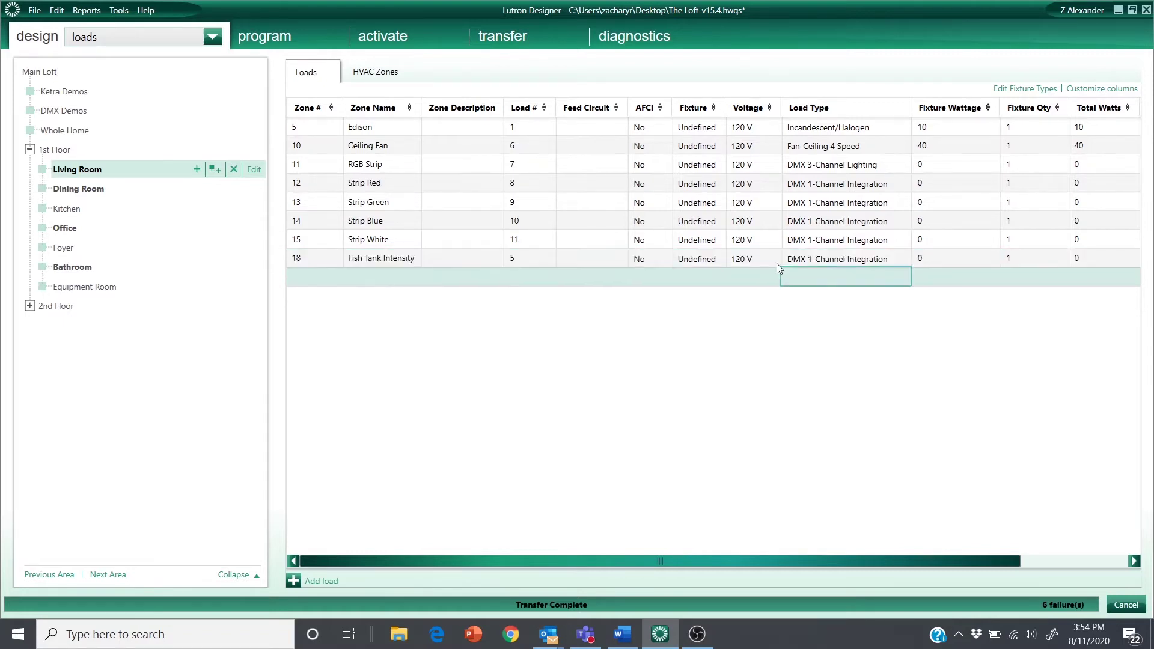
Step: Set the Fish Tank Intensity load type to LED 0-10 V and its fixture wattage to 40
click(827, 261)
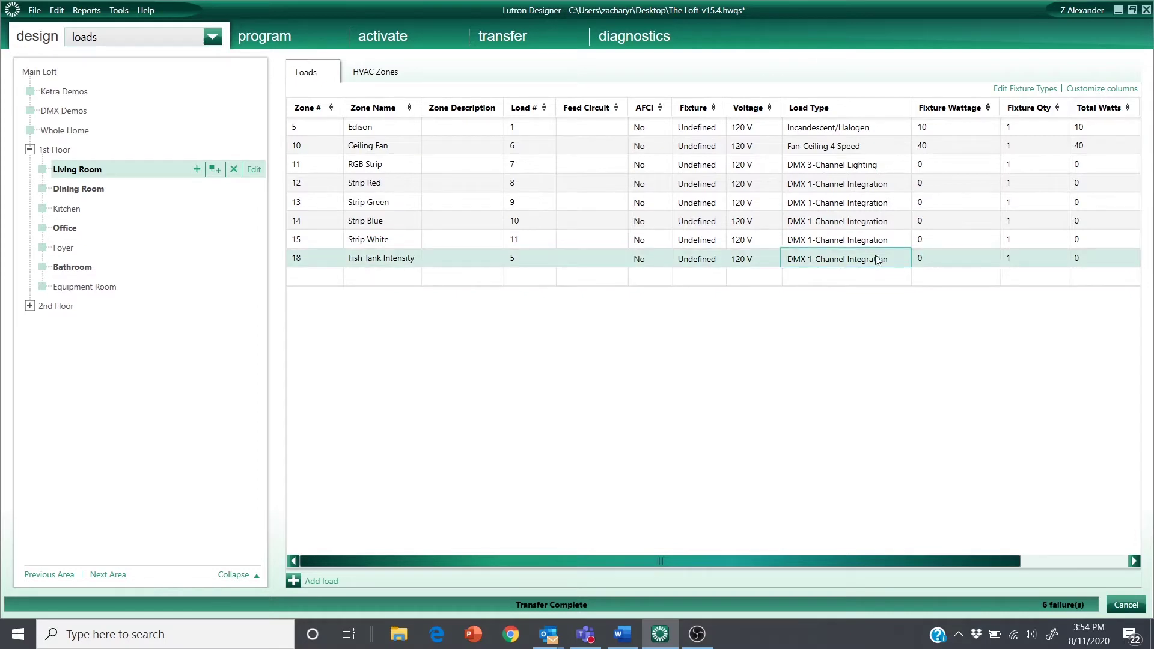
click(837, 257)
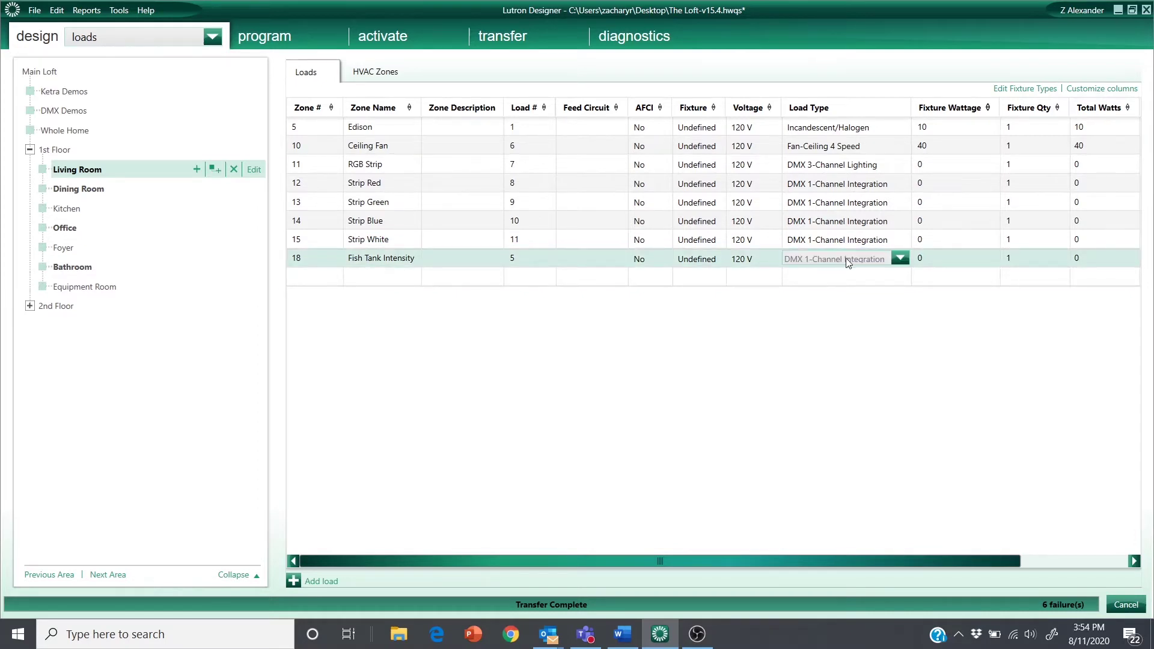
click(901, 259)
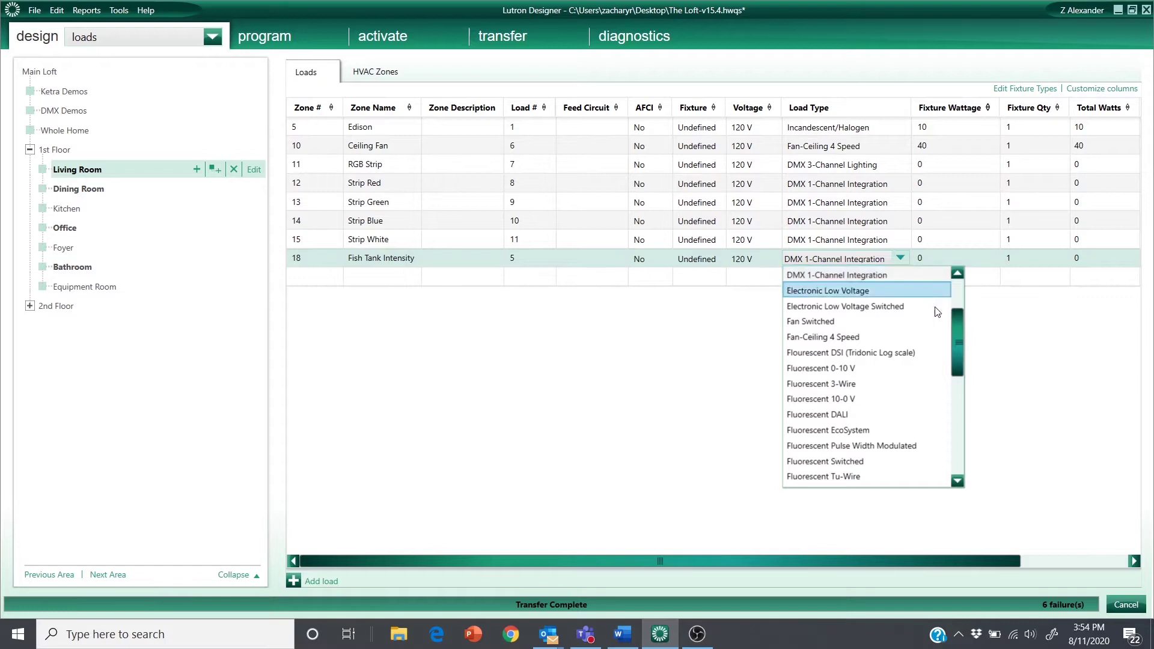
drag(957, 326, 957, 373)
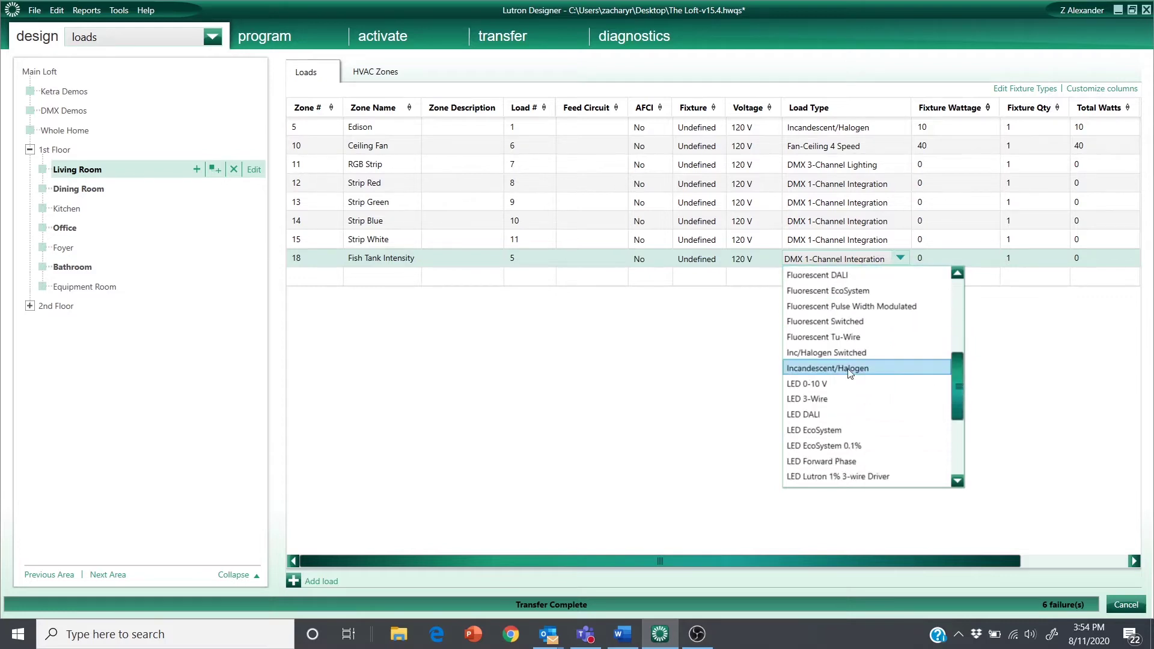
click(841, 384)
click(932, 262)
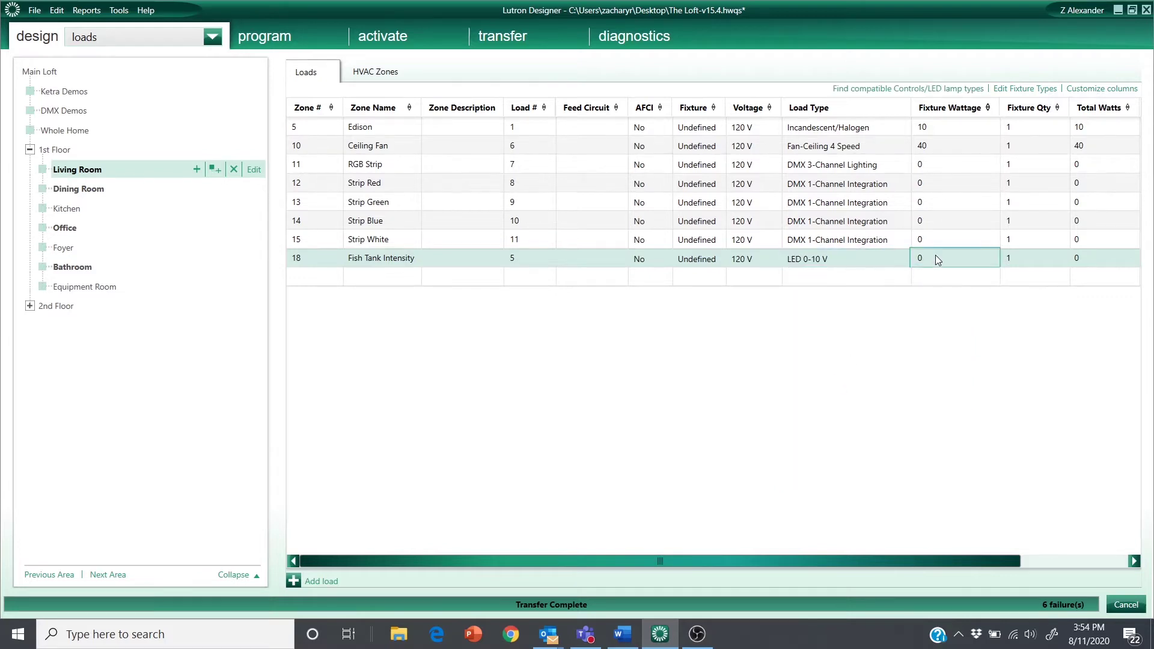
click(935, 255)
text(40)
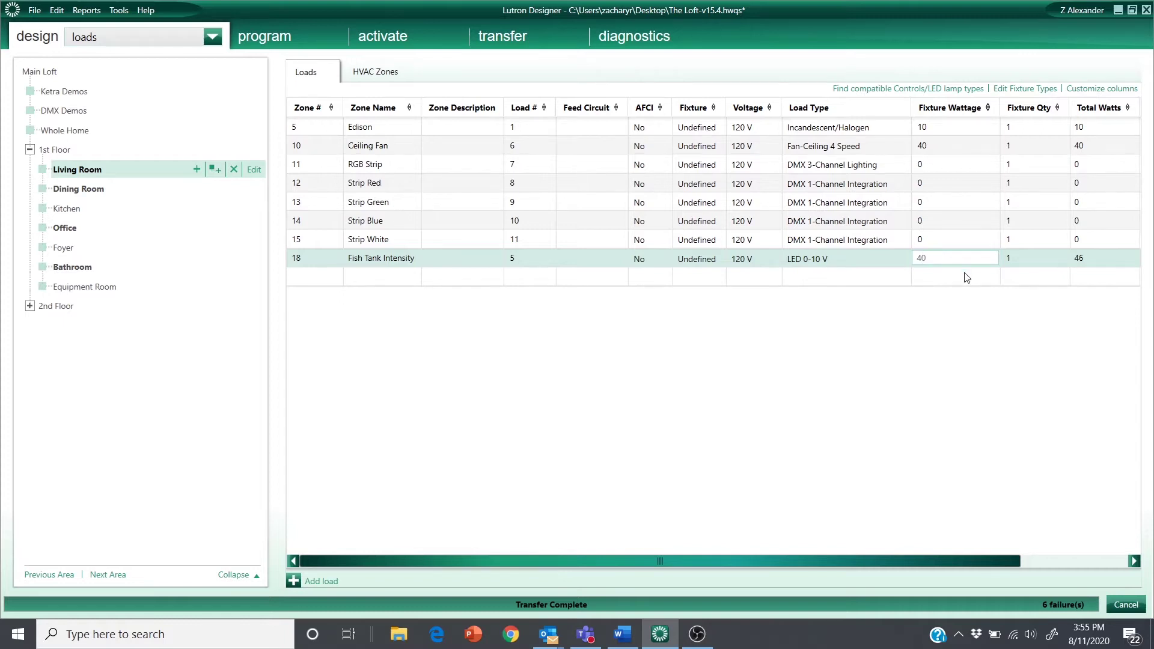
key(Tab)
Step: Add a second Living Room load zone named Fish Tank CCT with a fixture wattage of 40
click(372, 279)
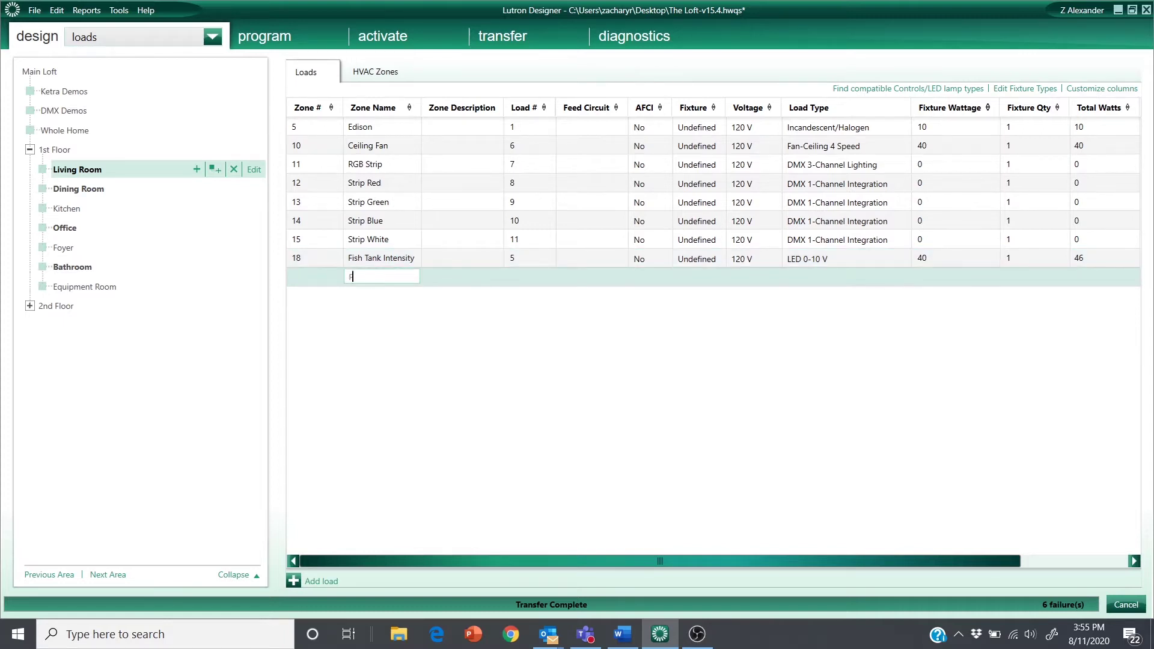
text(Fish Tank CCT)
key(Tab)
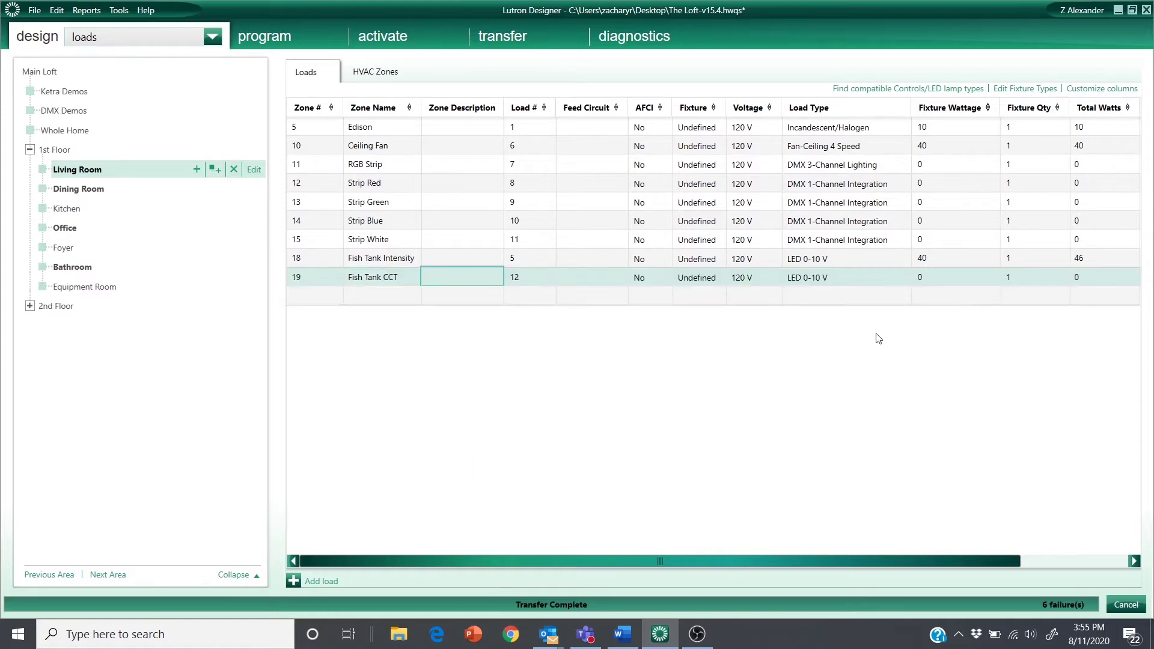
click(935, 279)
text(2)
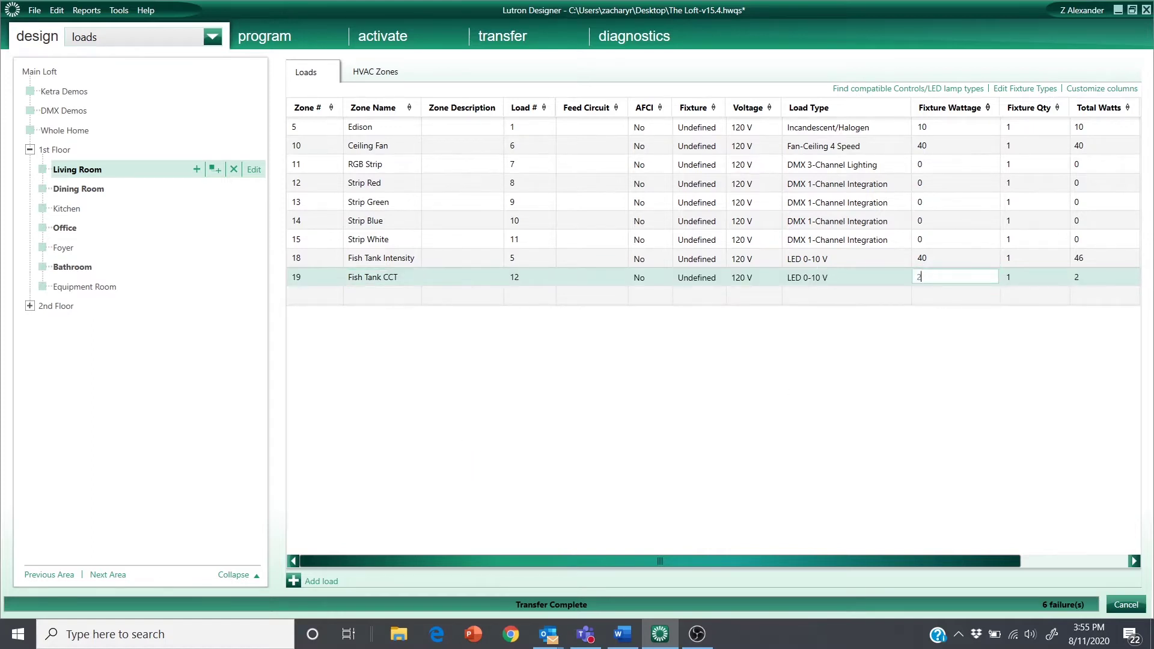
key(BackSpace)
text(40)
key(Tab)
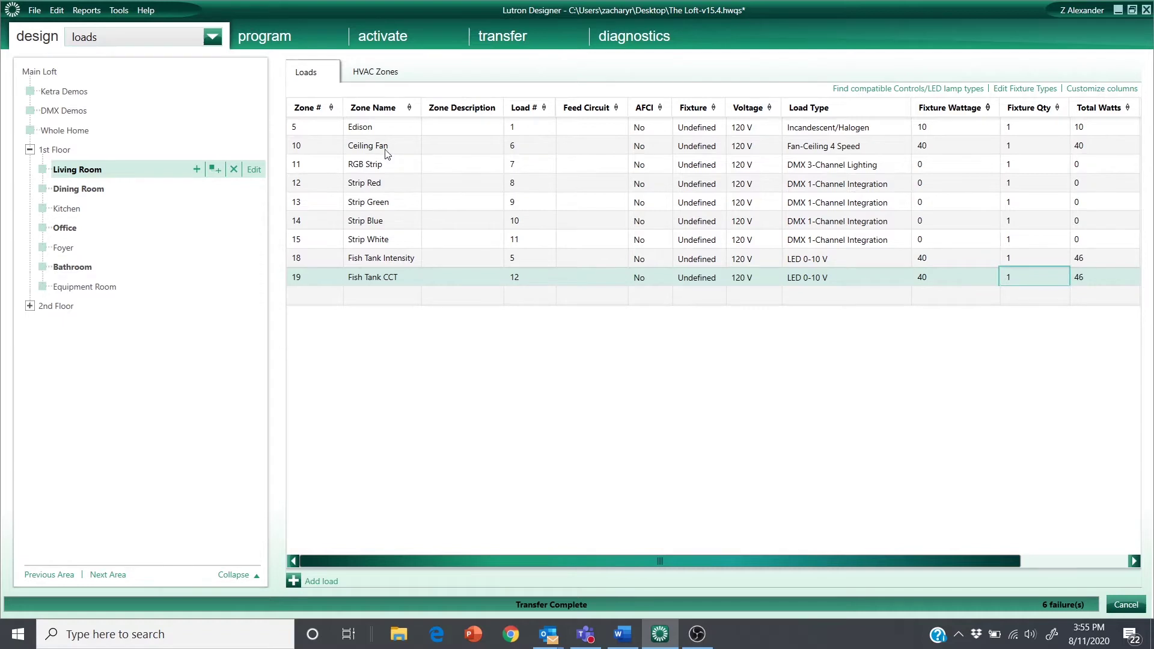
Step: Assign the Fish Tank Intensity zone to the Tank Stand Left module and Fish Tank CCT to the Tank Stand Right module
click(185, 36)
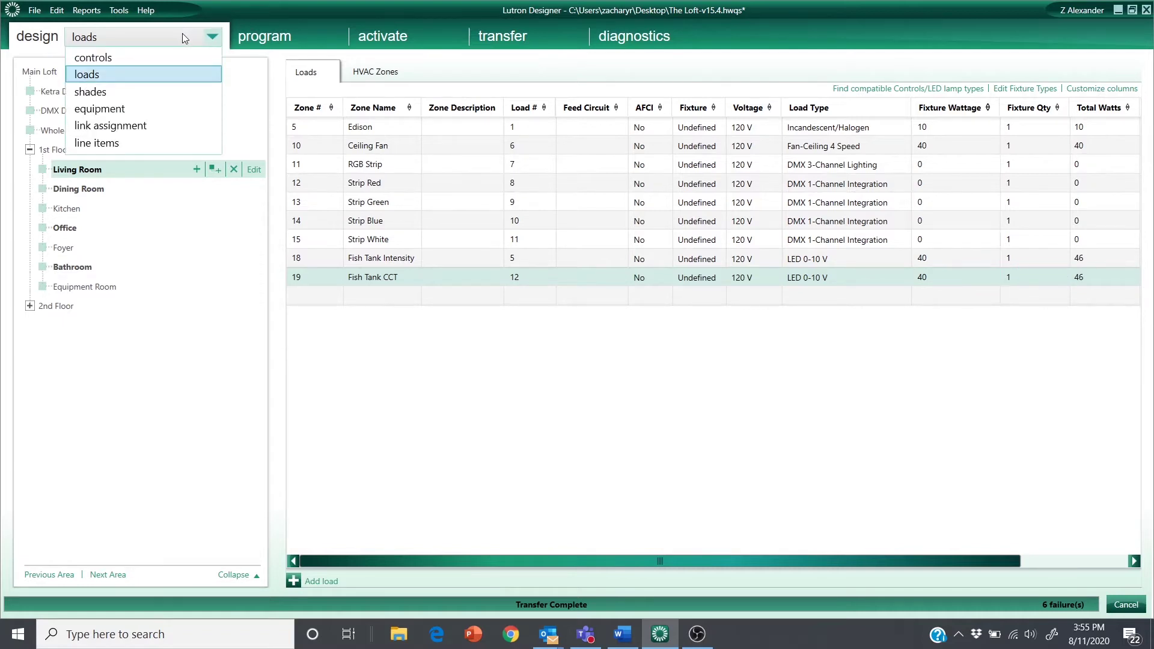
click(171, 56)
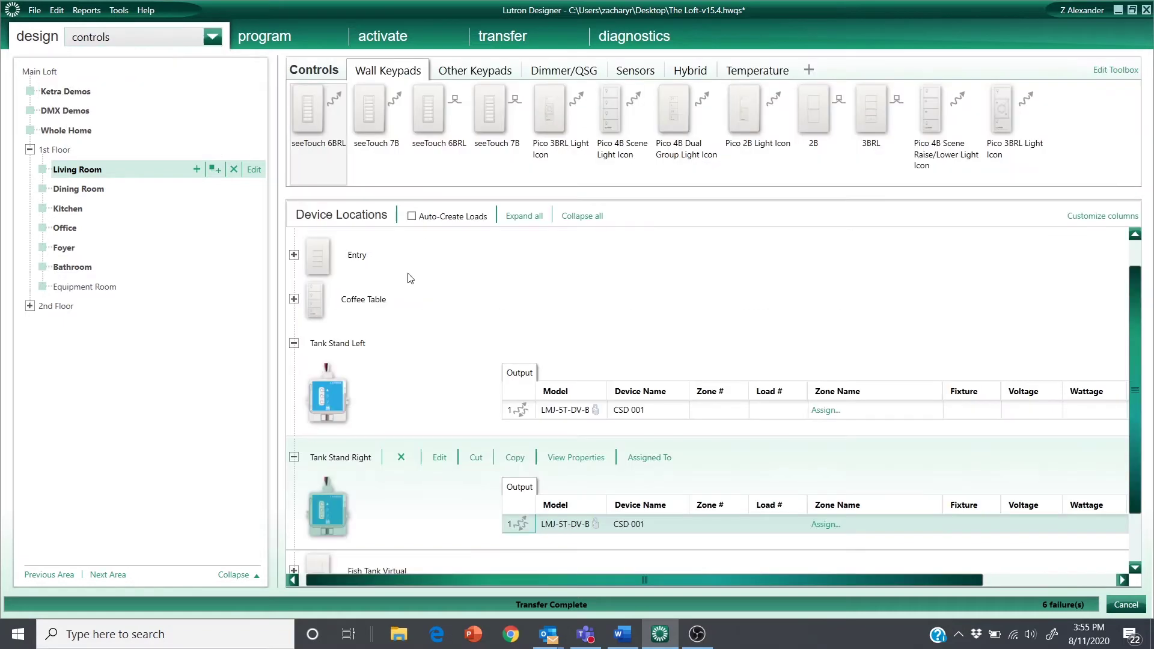
click(826, 412)
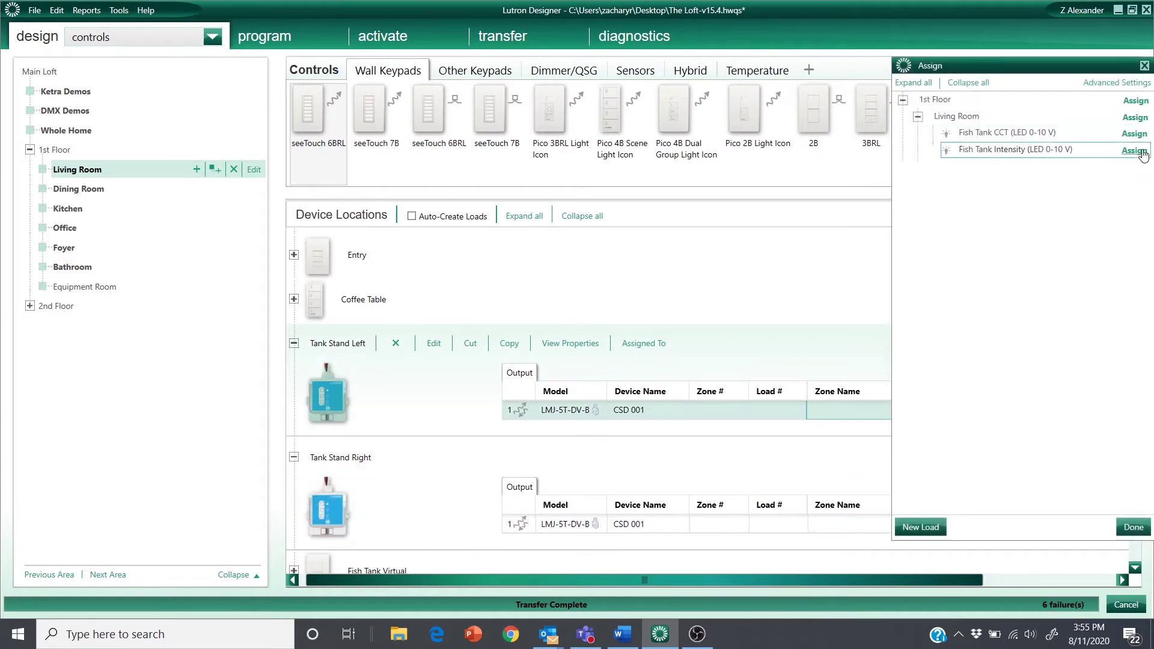
click(1142, 155)
click(838, 530)
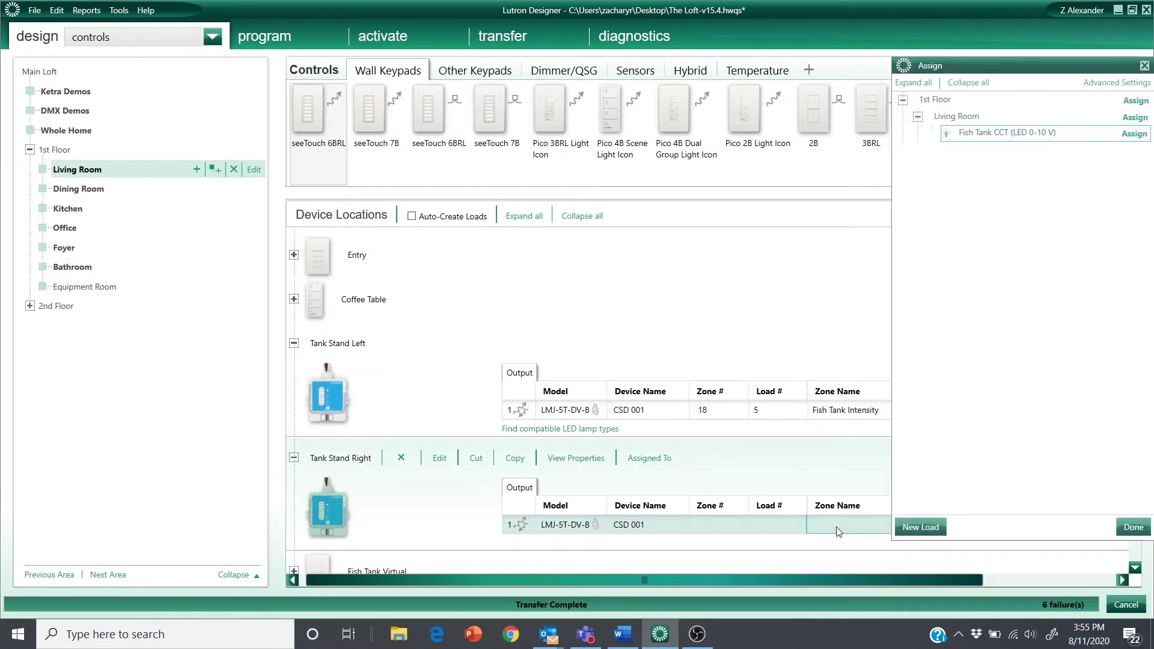
click(1133, 134)
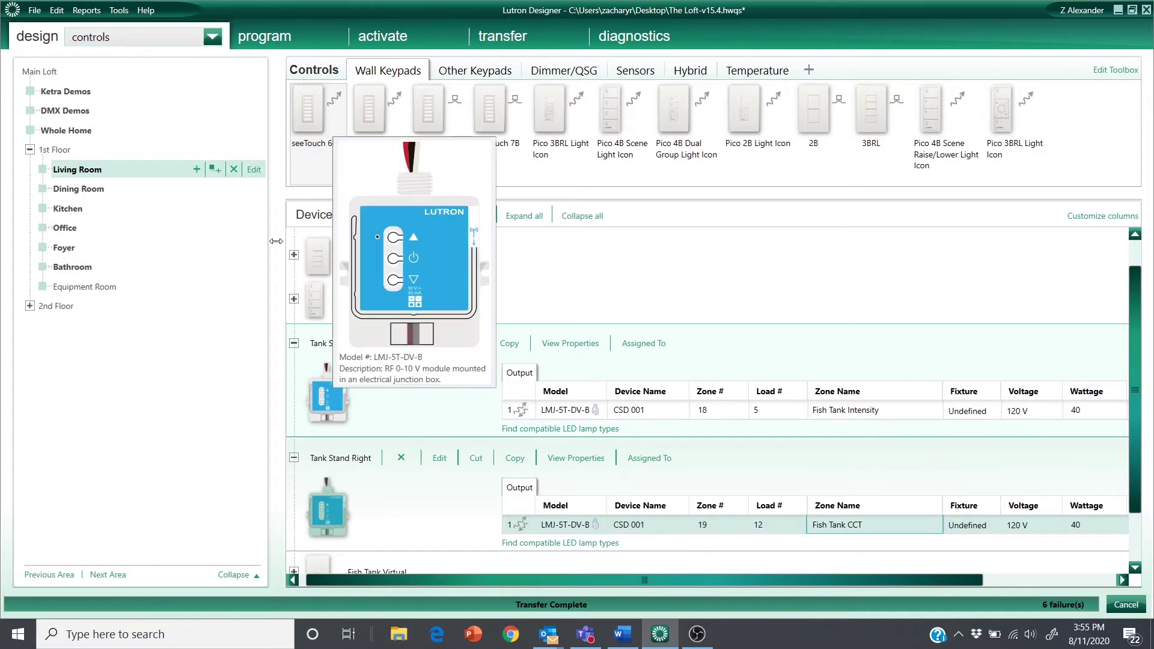
Step: Open the project's link assignment view to check the devices on the RF link
click(212, 36)
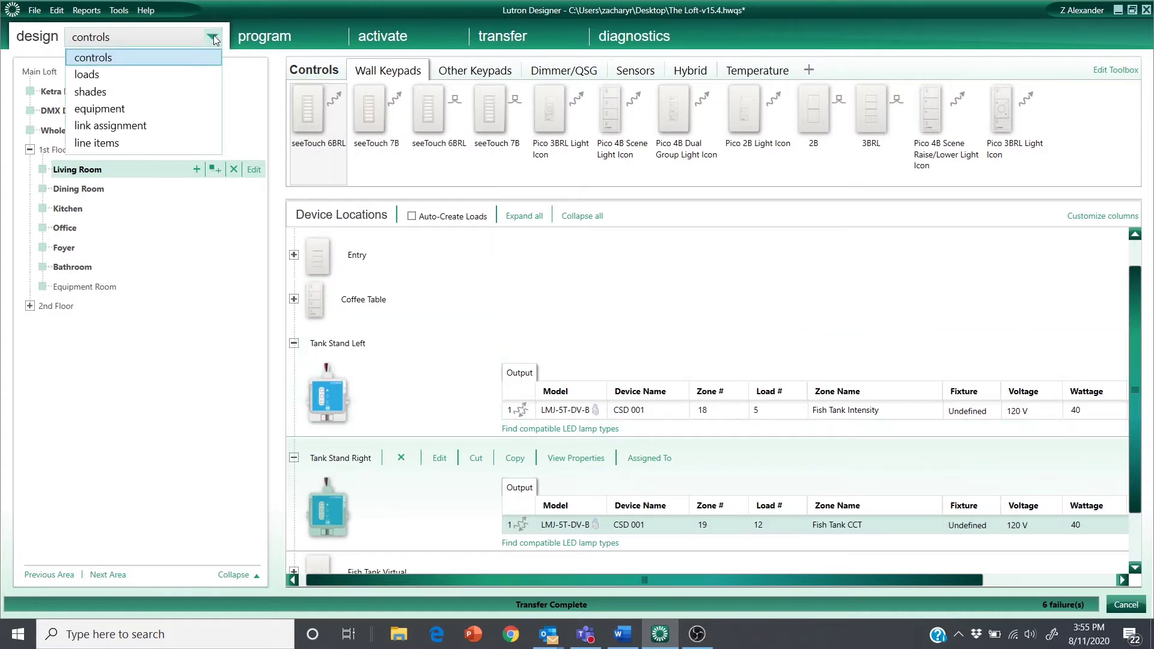
click(153, 136)
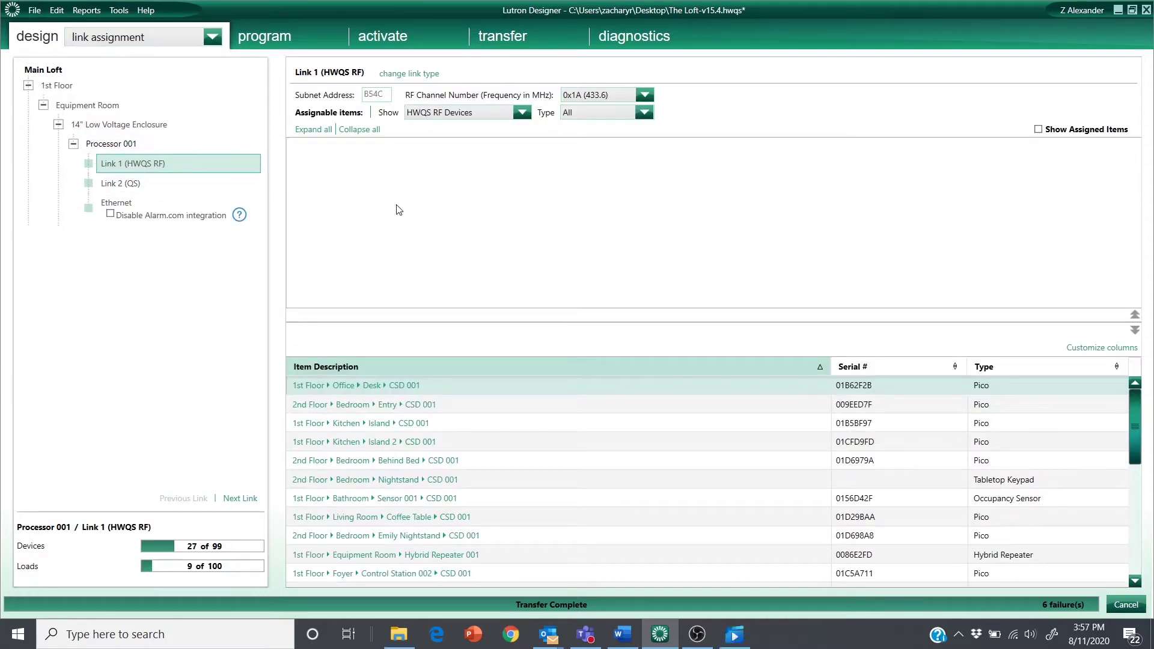
Step: Create a programming variable named Fish Tank Natural Show
click(275, 34)
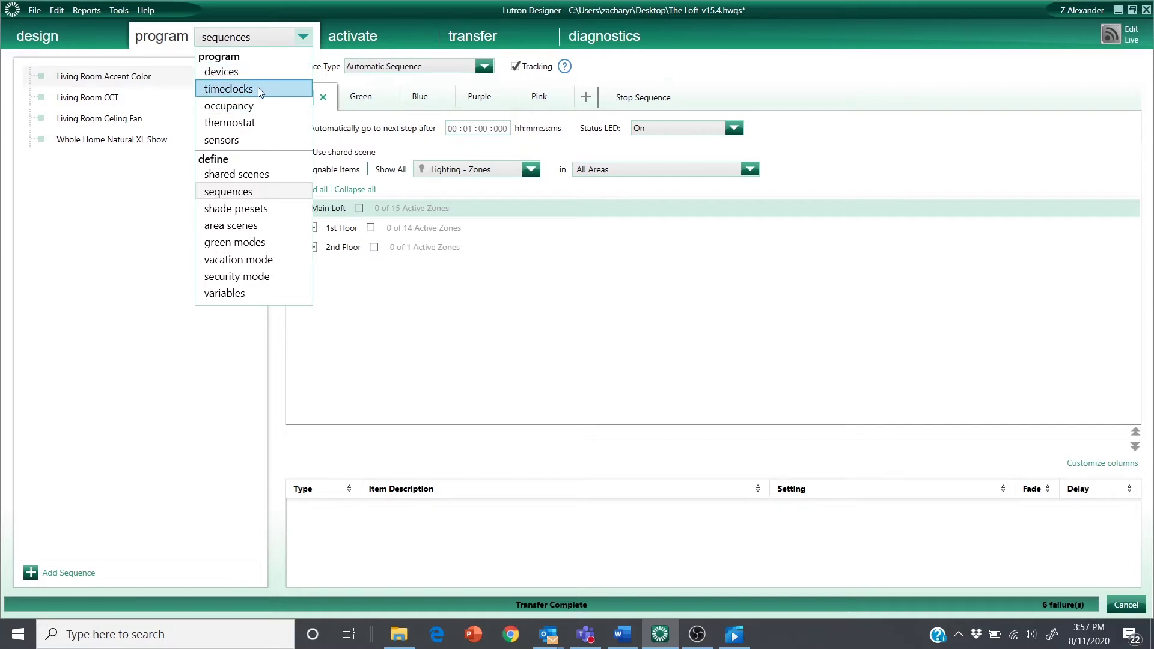
click(239, 293)
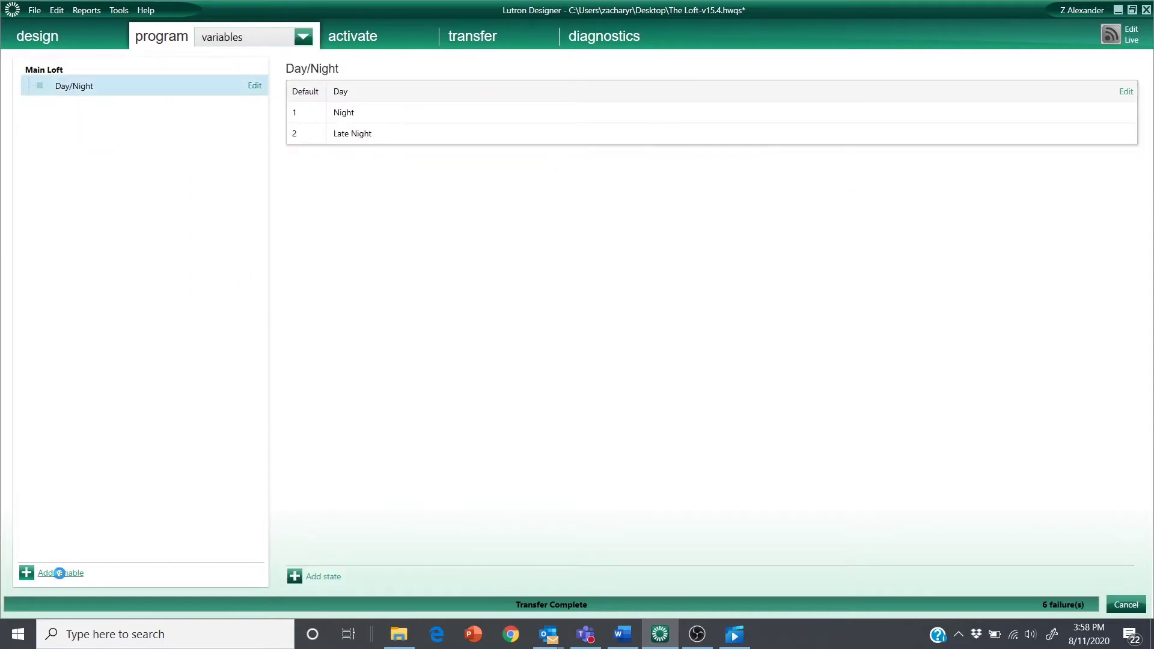
click(59, 571)
click(254, 108)
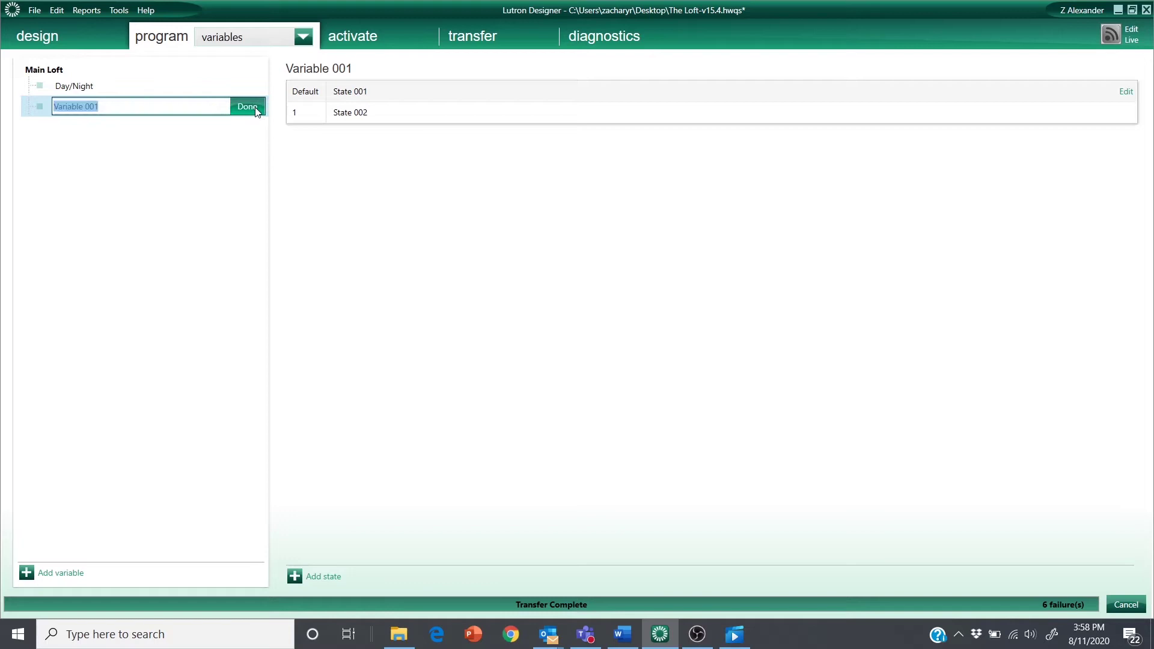
text(Fish Tank S)
key(BackSpace)
text(Natu)
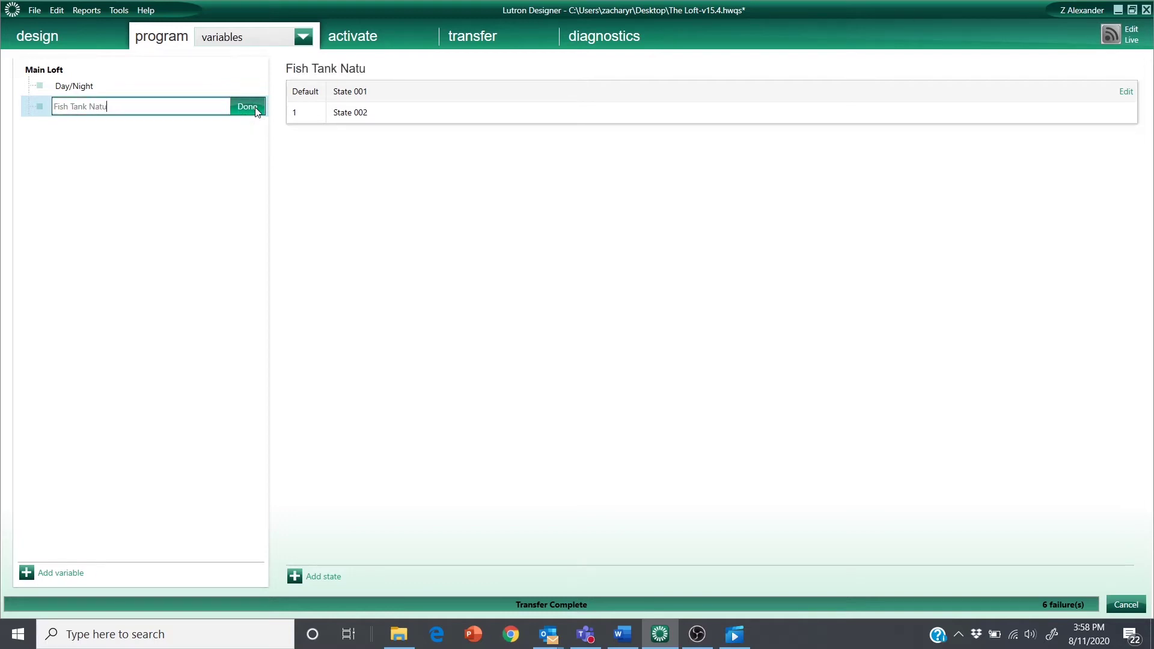
text(ral Show)
click(257, 108)
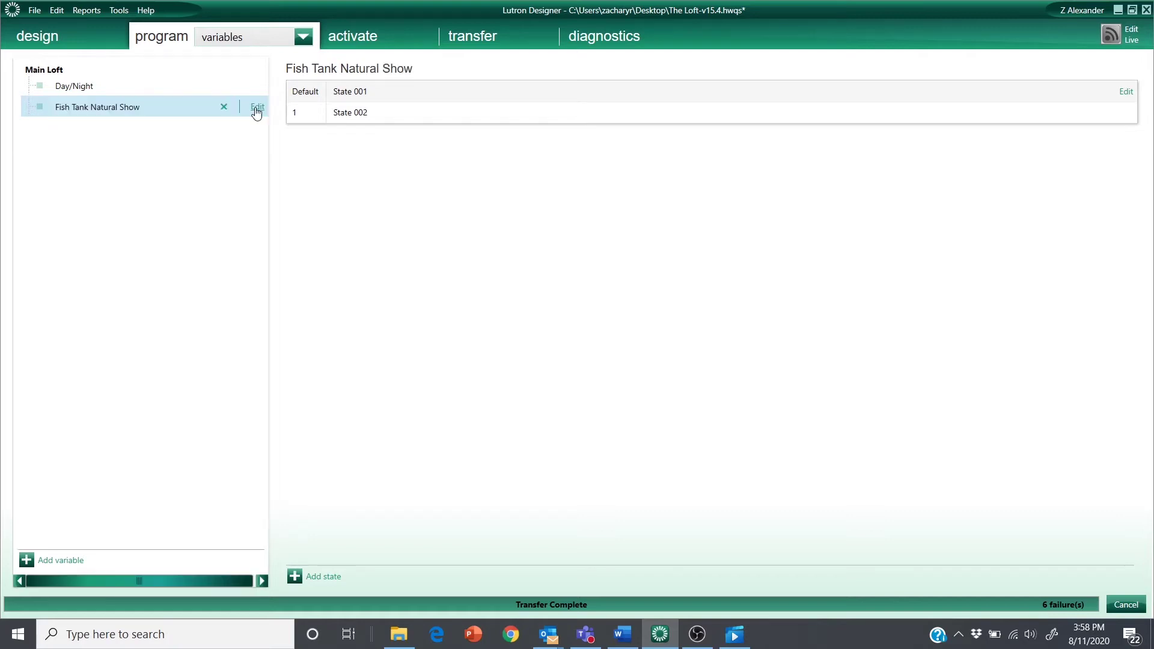
Step: Rename the Fish Tank Natural Show variable's default state On and its second state Off
double_click(376, 92)
text(On)
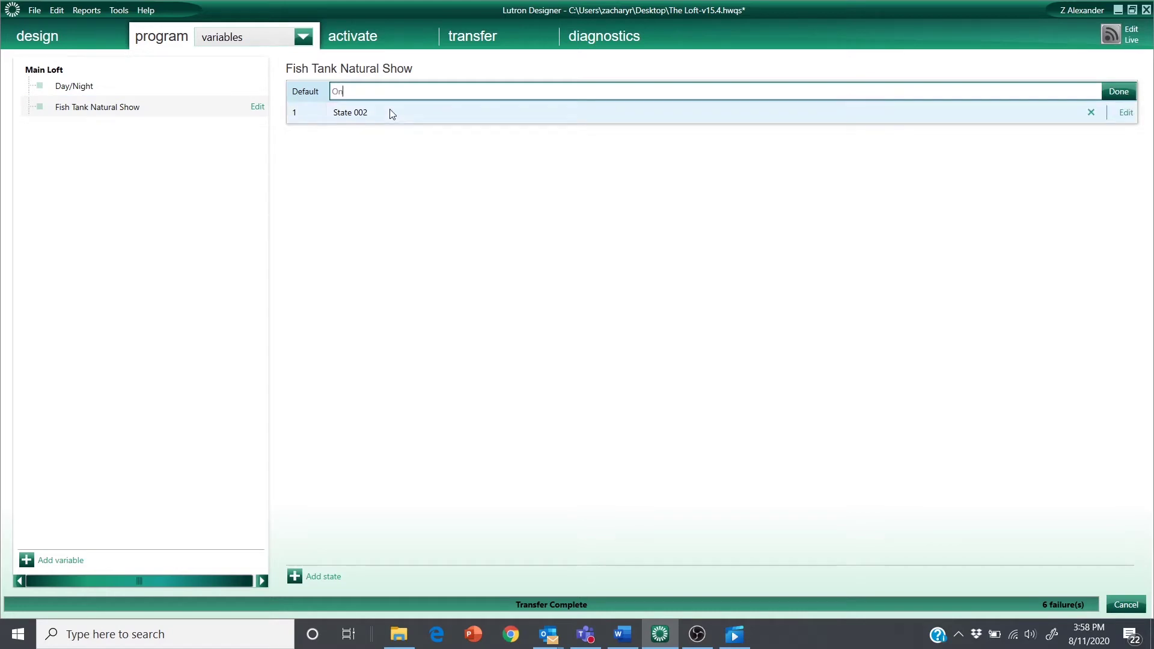
double_click(381, 113)
text(Off)
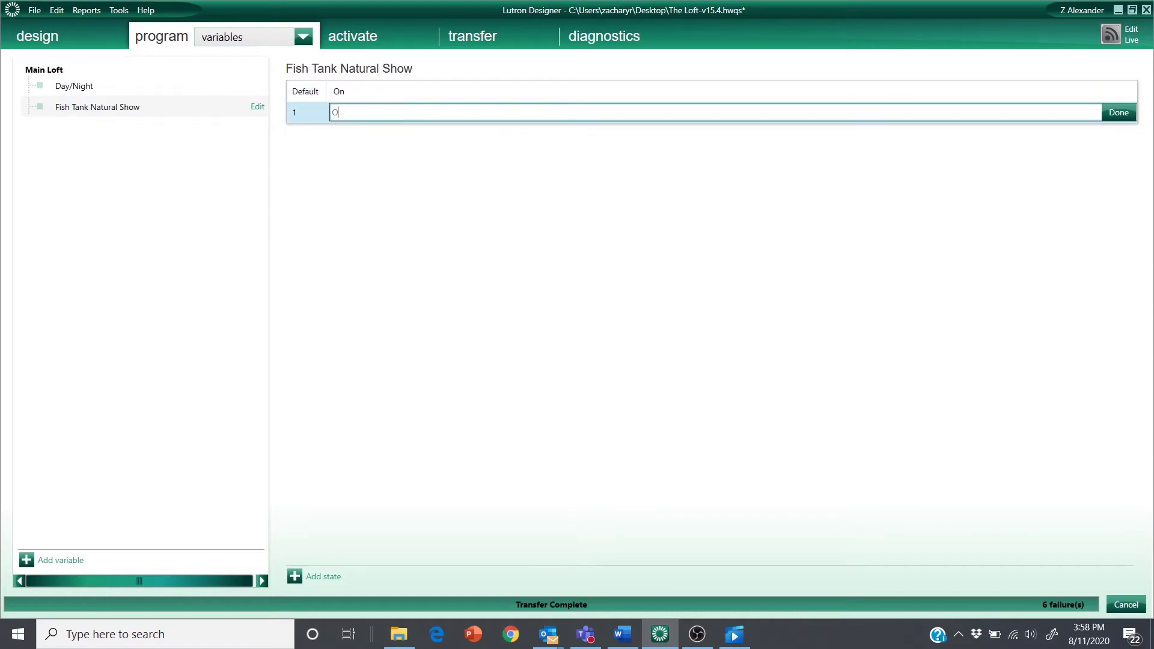
click(1118, 113)
click(376, 92)
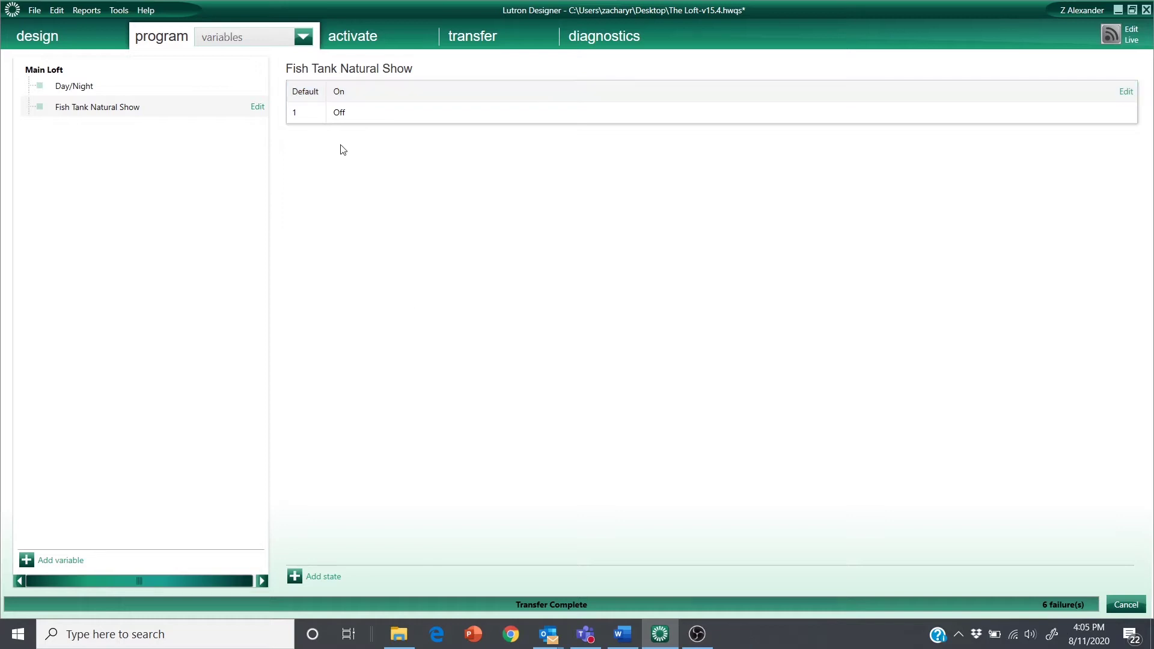
Step: Create a new timeclock named Fish Tank Natural Show in the timeclock programming
click(302, 38)
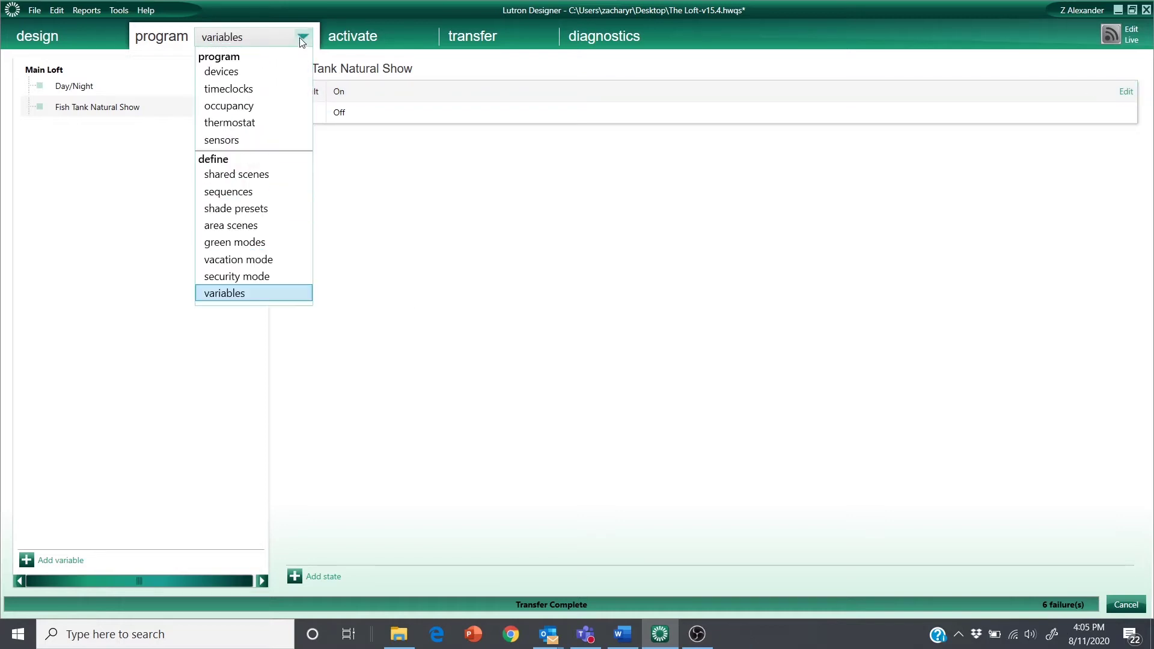
click(261, 87)
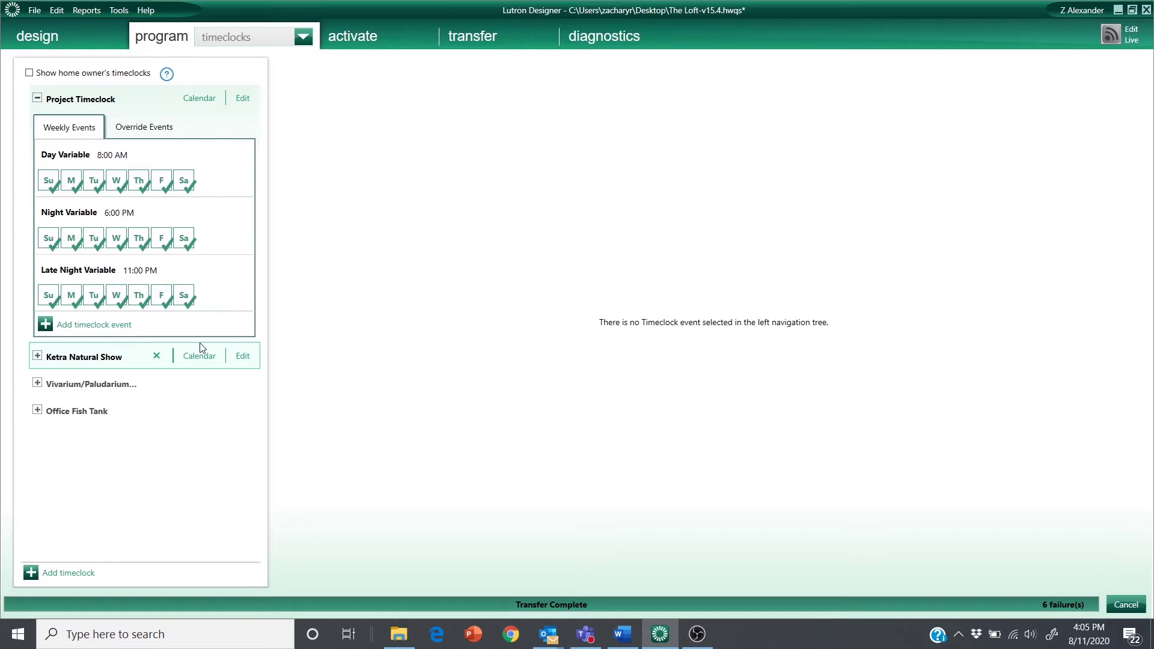
click(71, 571)
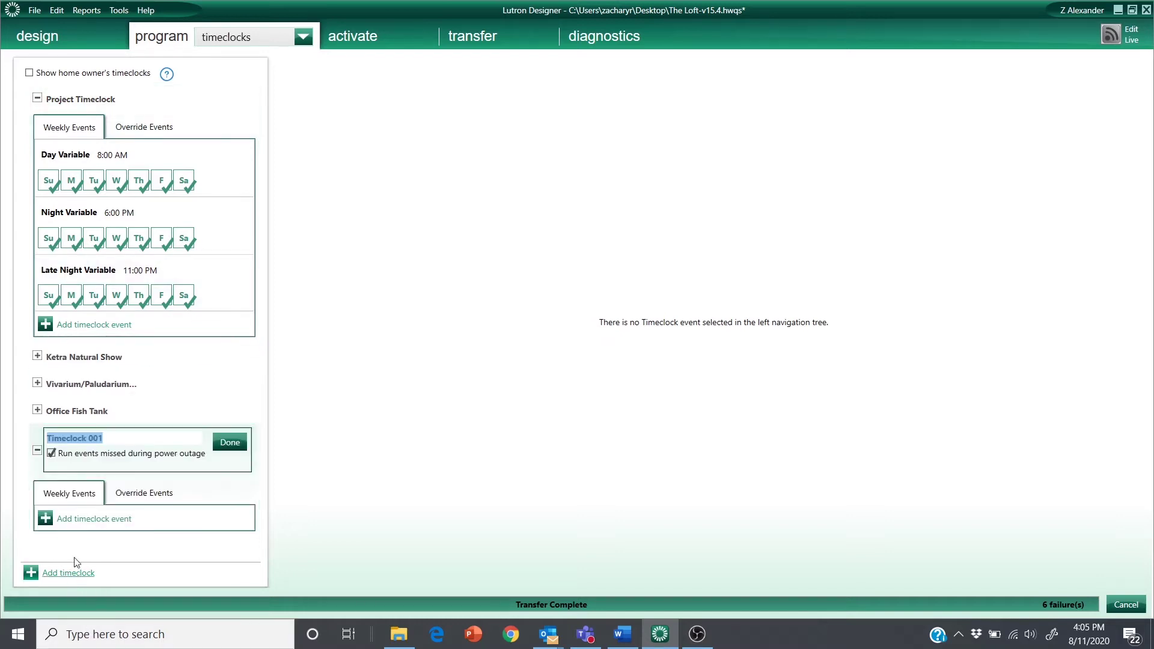
text(F)
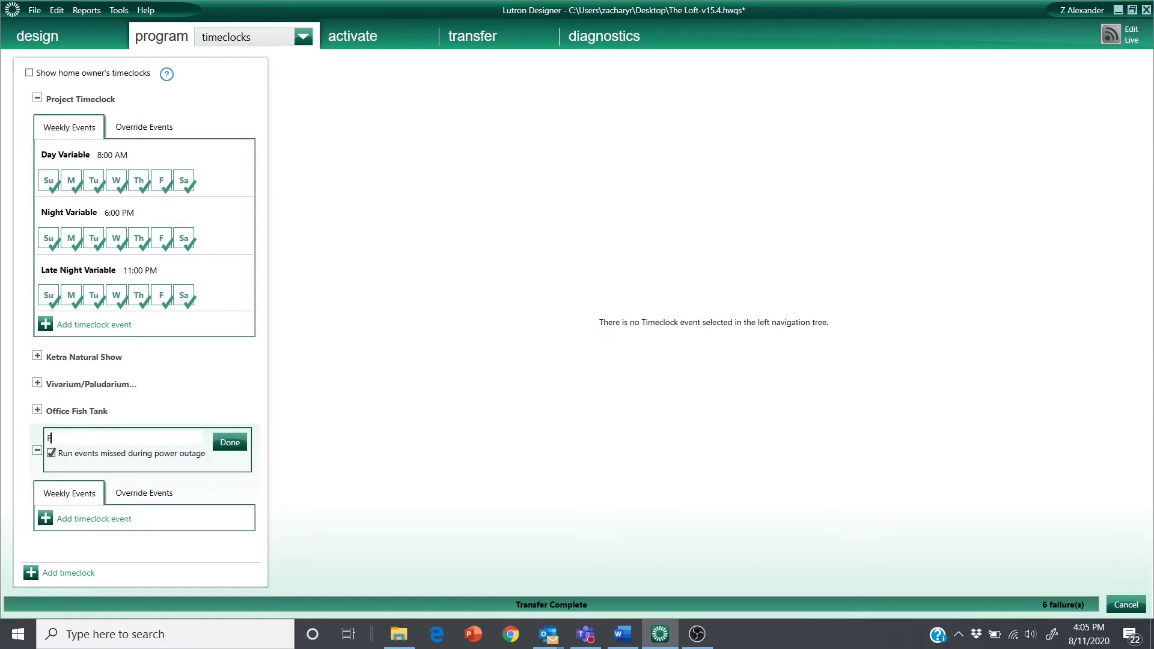
text(ish F)
text(ank Natural Show)
click(219, 444)
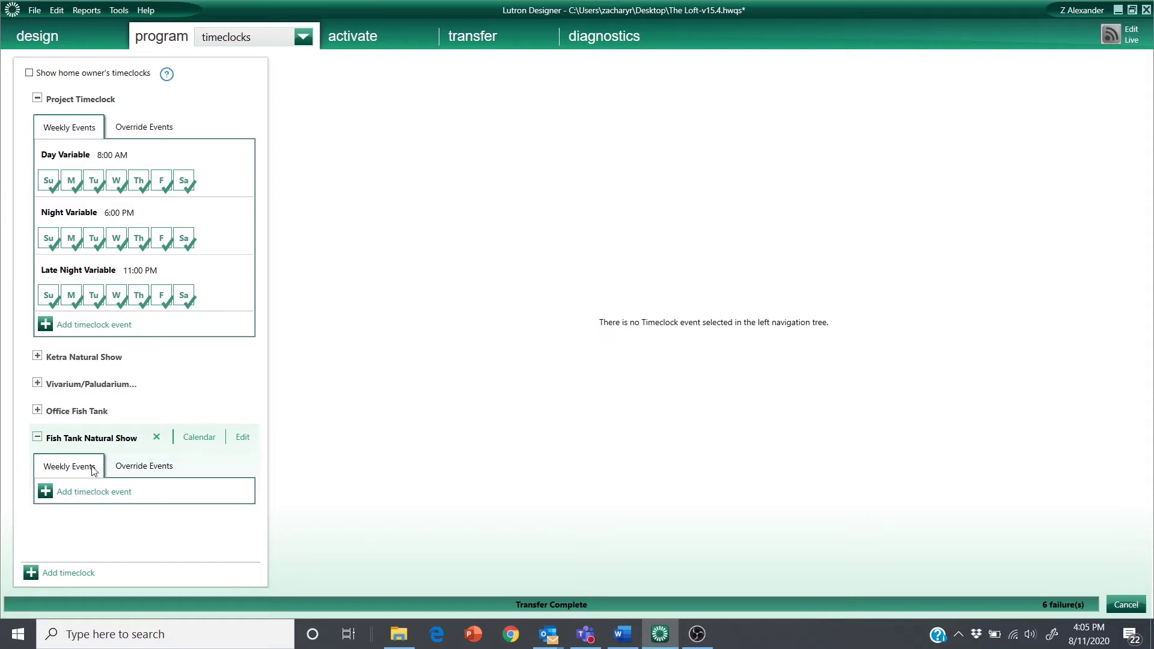
Step: Add a weekly event named Natural 1 to the Fish Tank Natural Show timeclock at a fixed time of 9:00 AM
click(76, 491)
text(Natural 1)
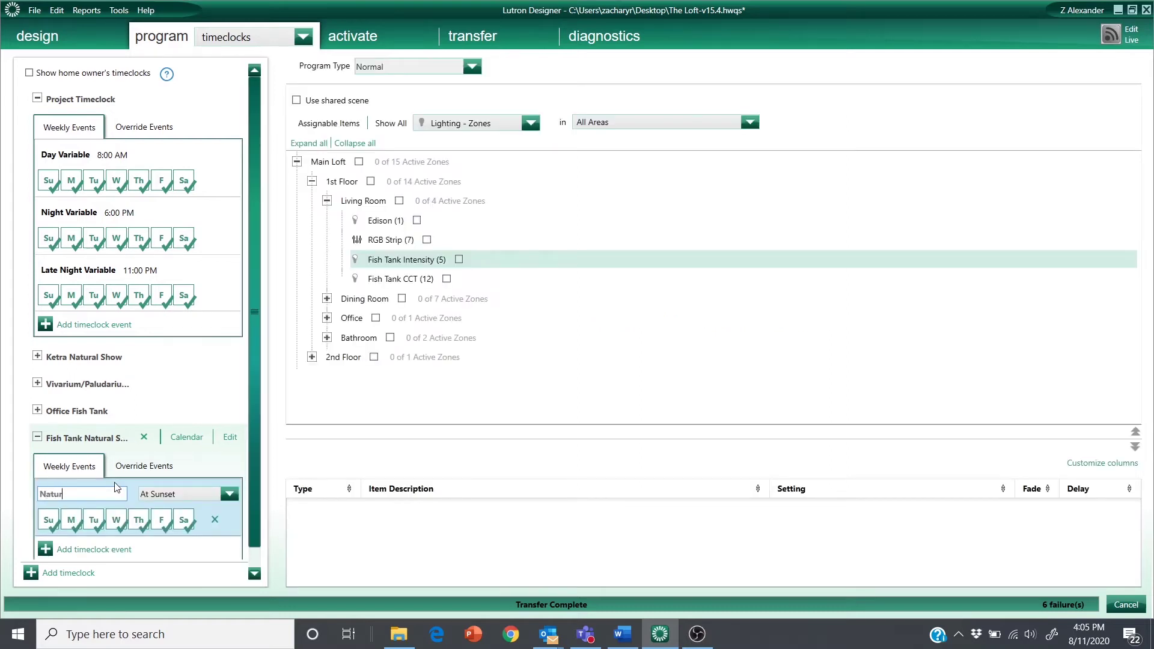
click(229, 494)
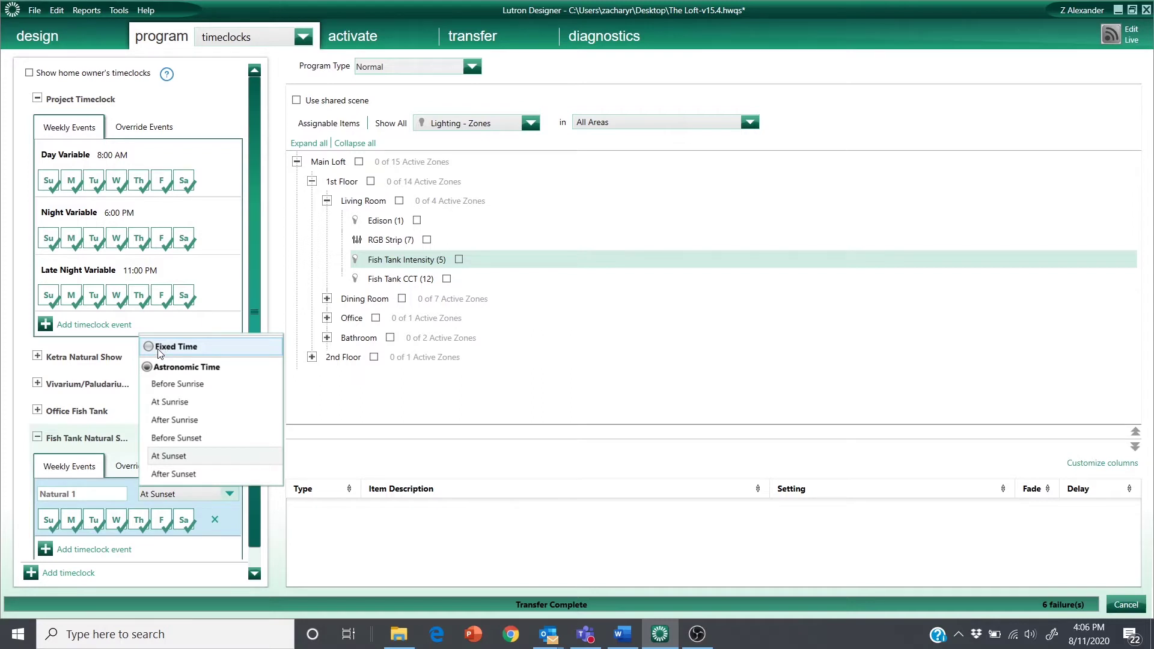
click(160, 352)
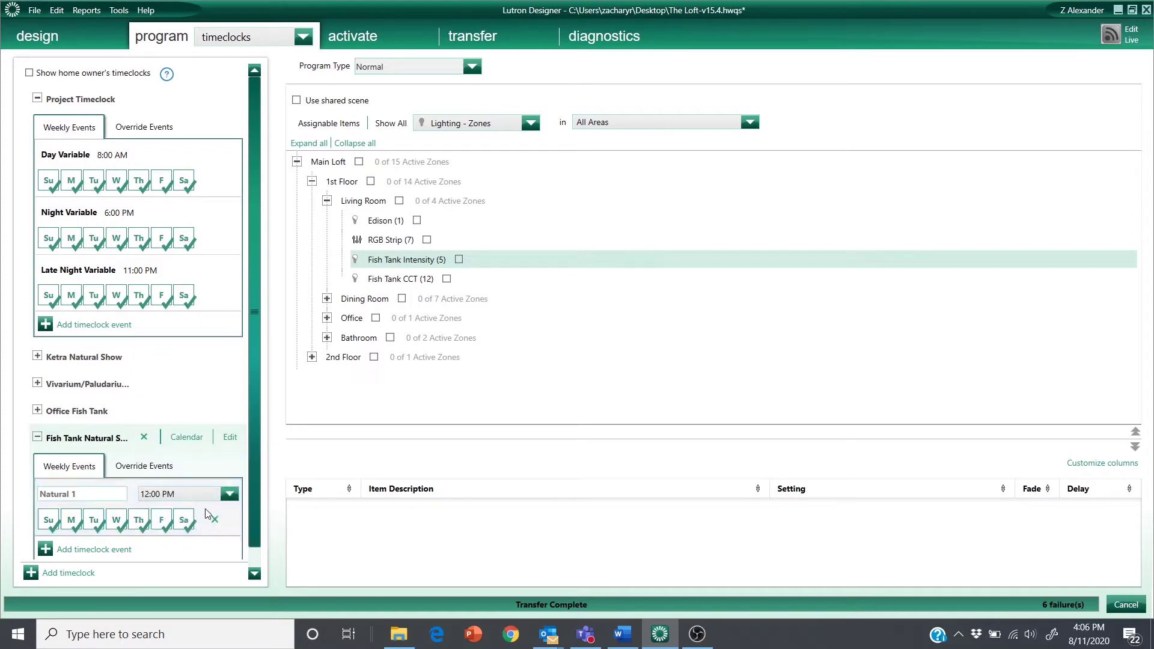
click(214, 499)
click(212, 518)
text(9)
key(Tab)
key(Tab)
text(a)
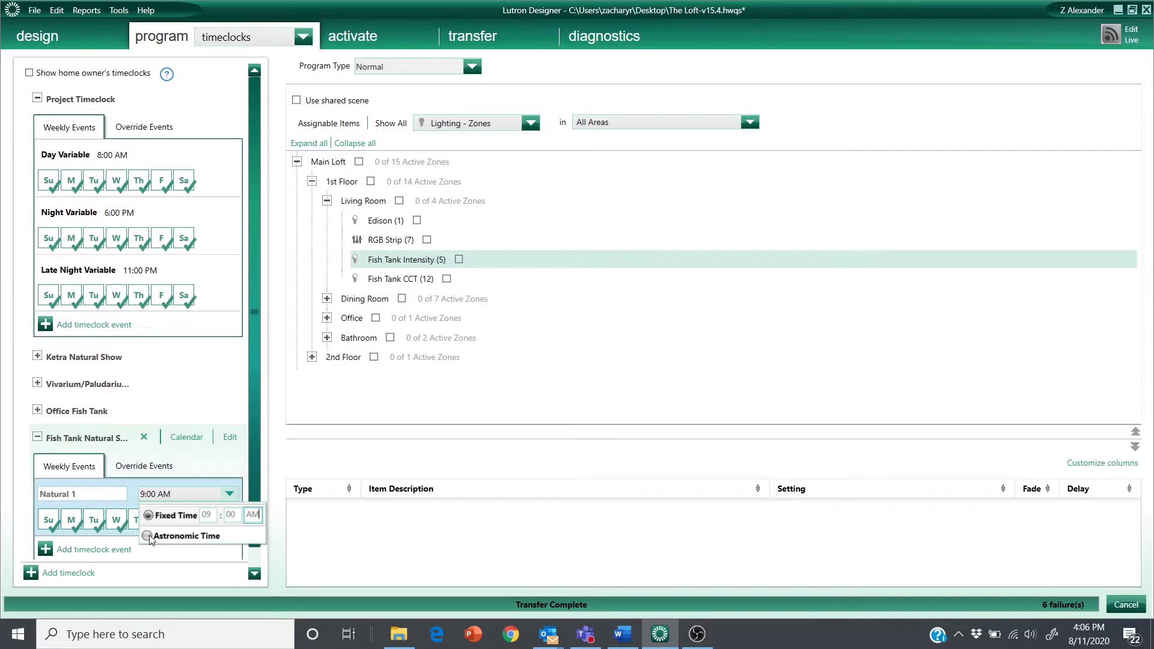
click(229, 493)
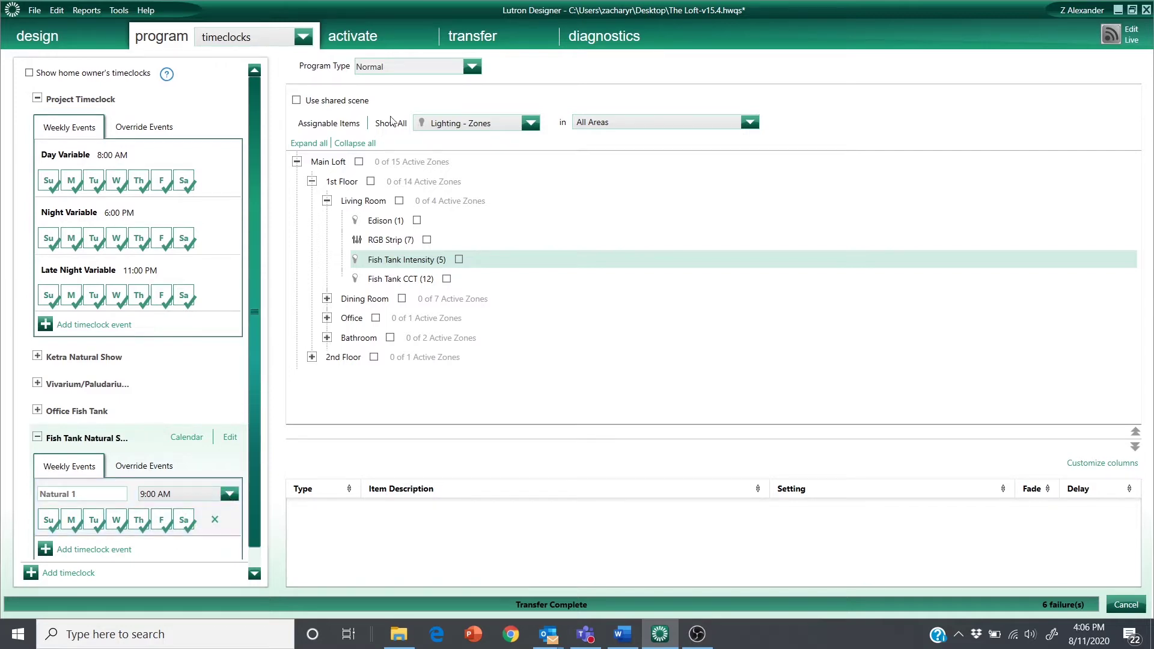
Step: Make the Natural 1 event a single-variable program based on the Fish Tank Natural Show variable
click(471, 66)
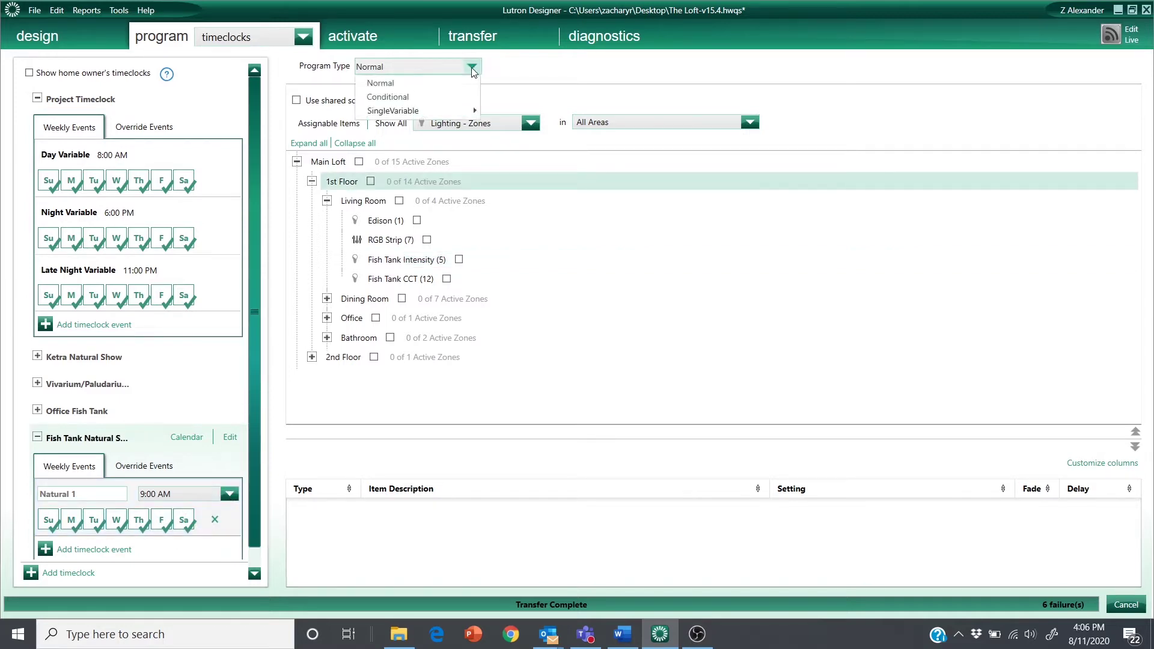
mouse_move(457, 113)
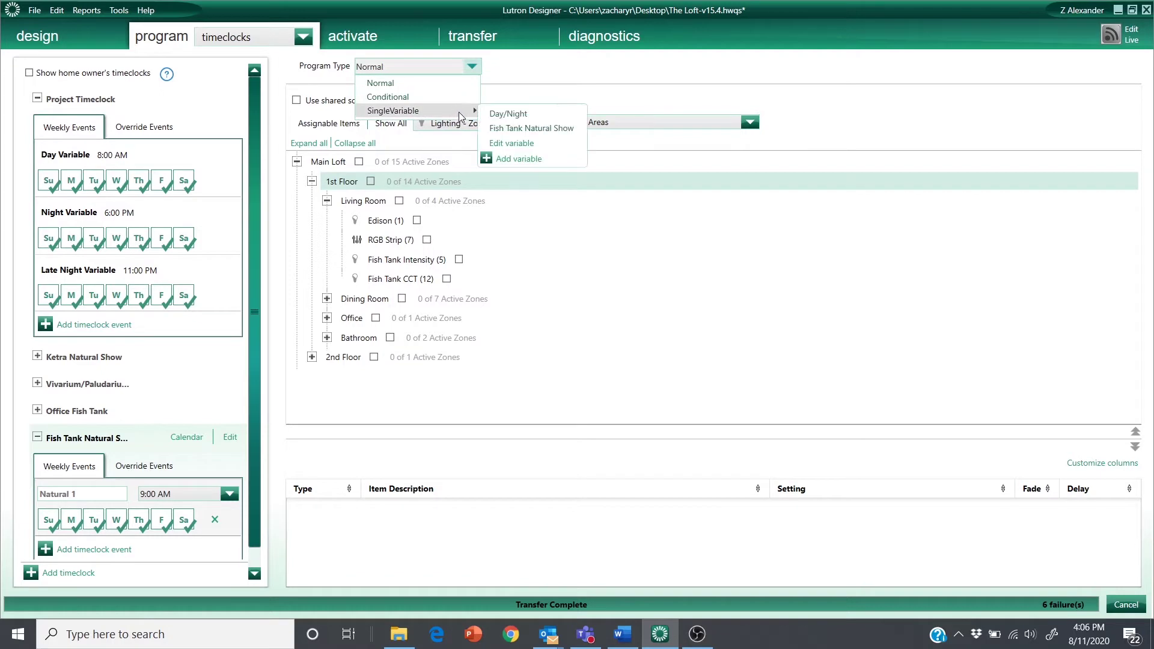
click(529, 128)
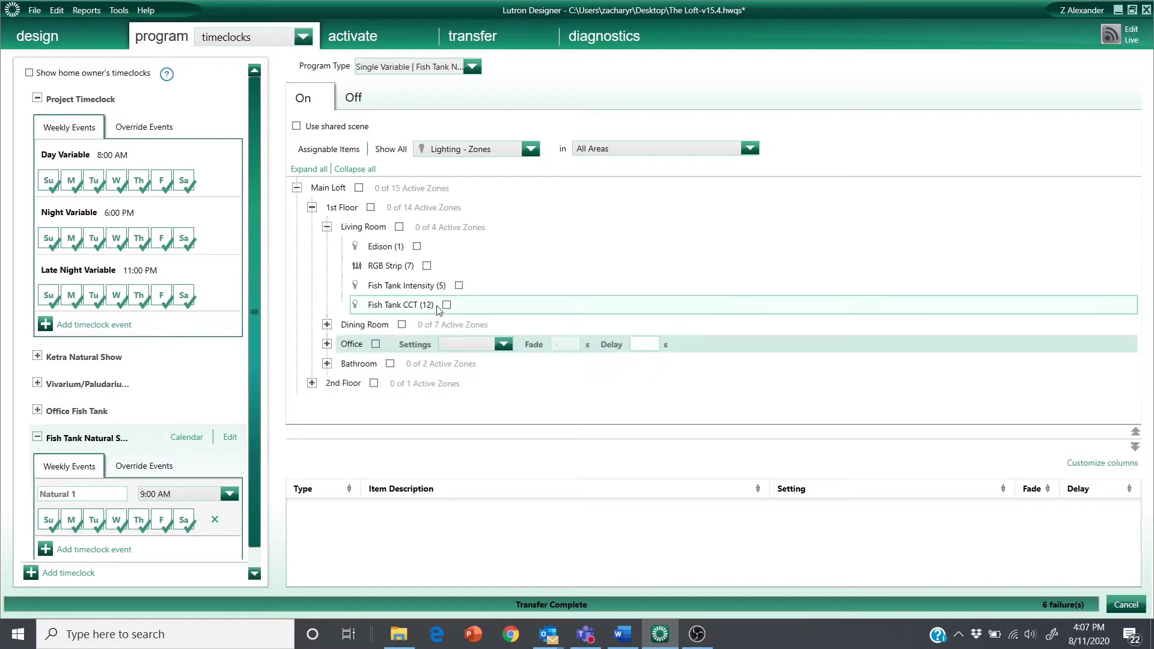
Step: Assign Fish Tank Intensity and Fish Tank CCT to Natural 1's On state, each at 5%
click(455, 284)
text(5)
click(452, 305)
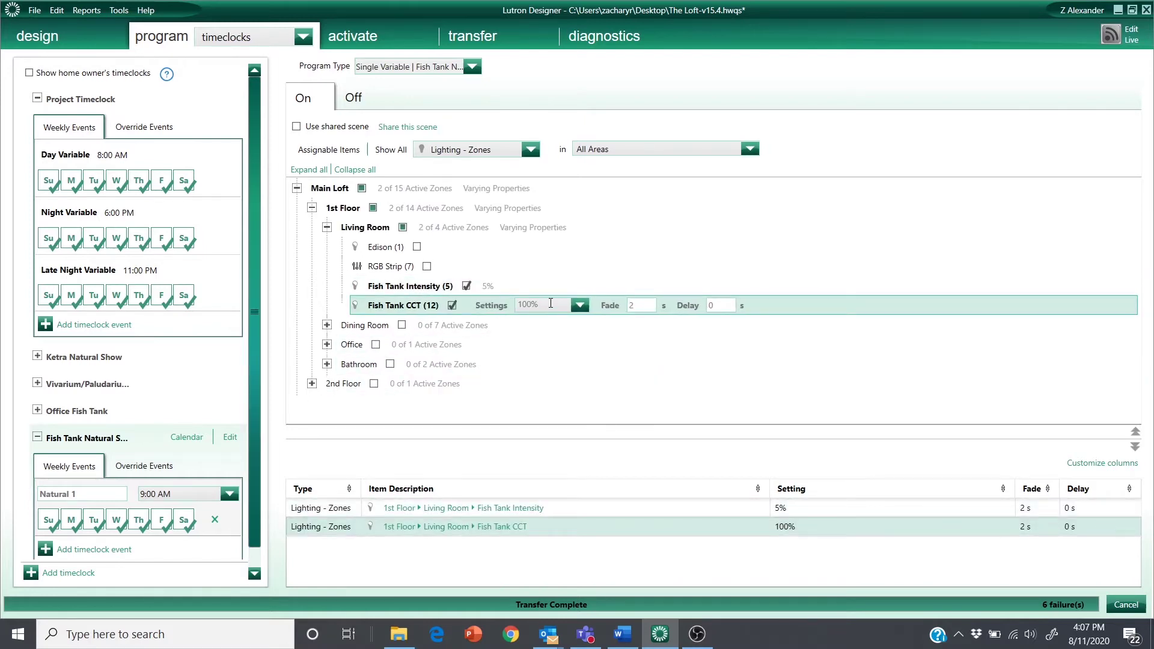
click(570, 306)
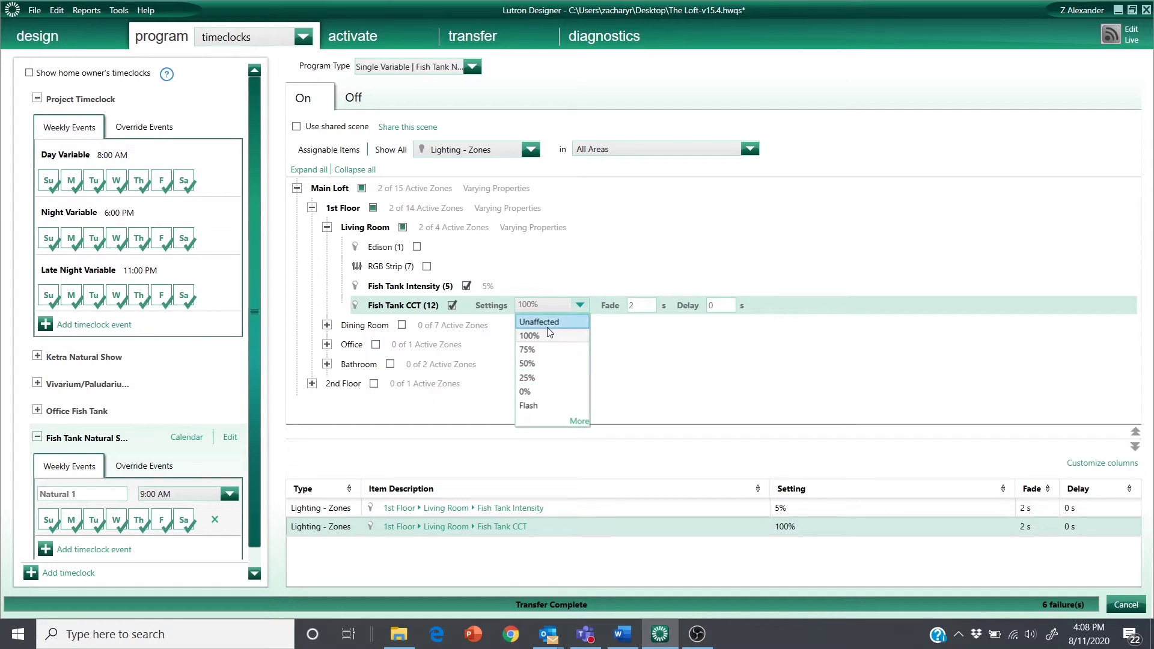
text(5)
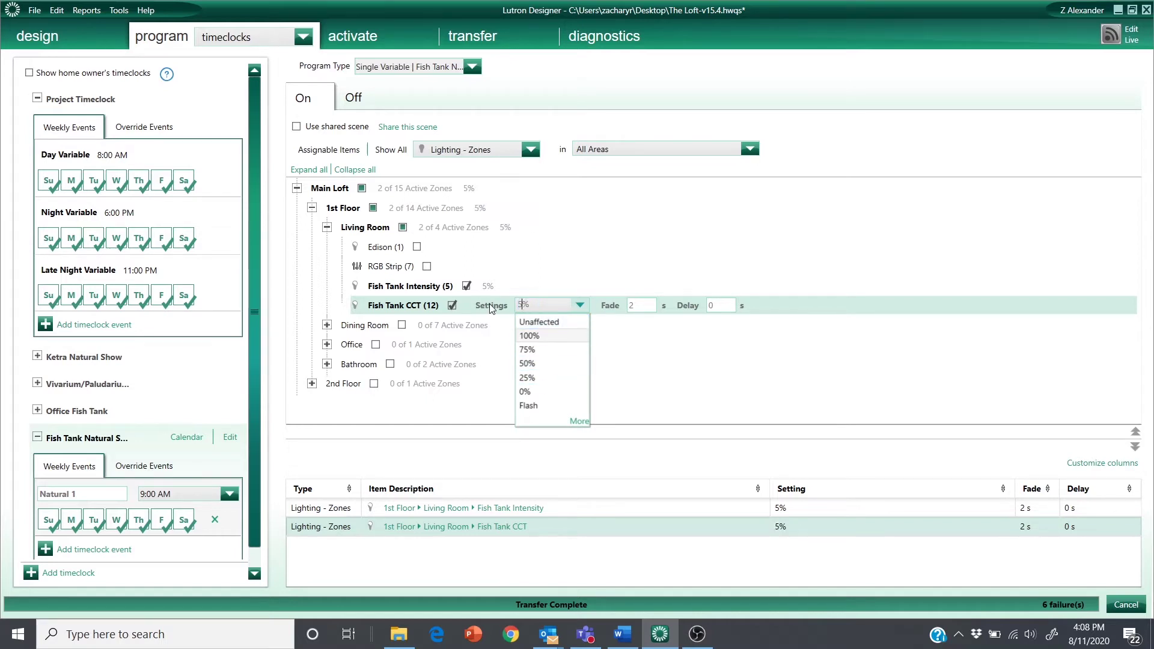
key(Return)
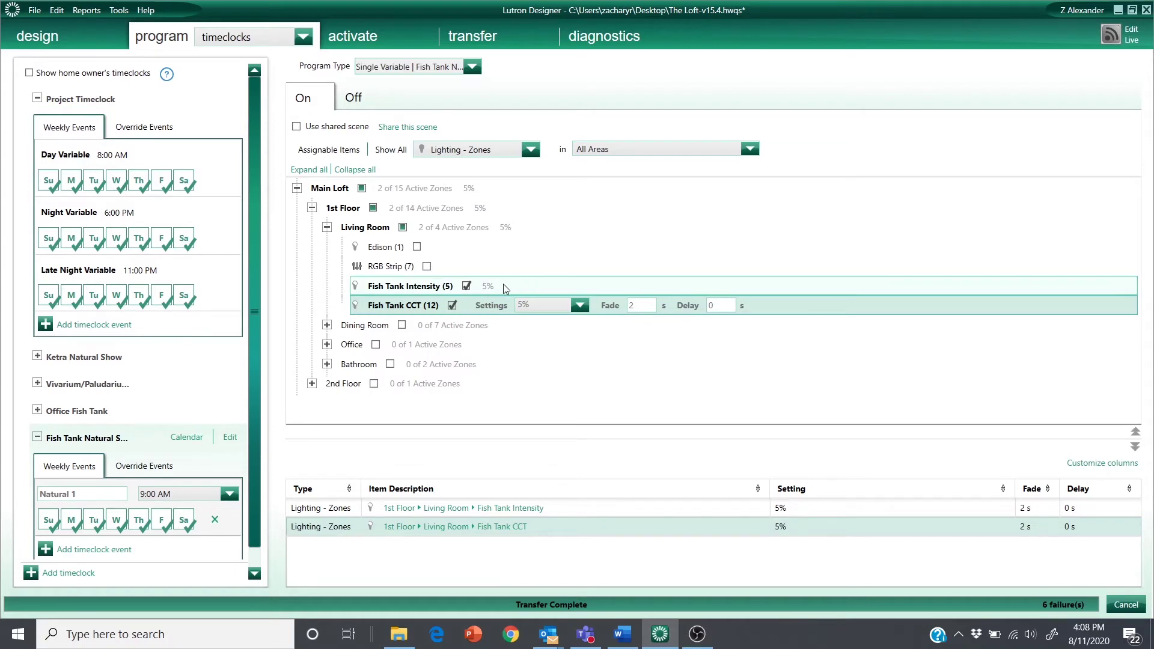
click(503, 285)
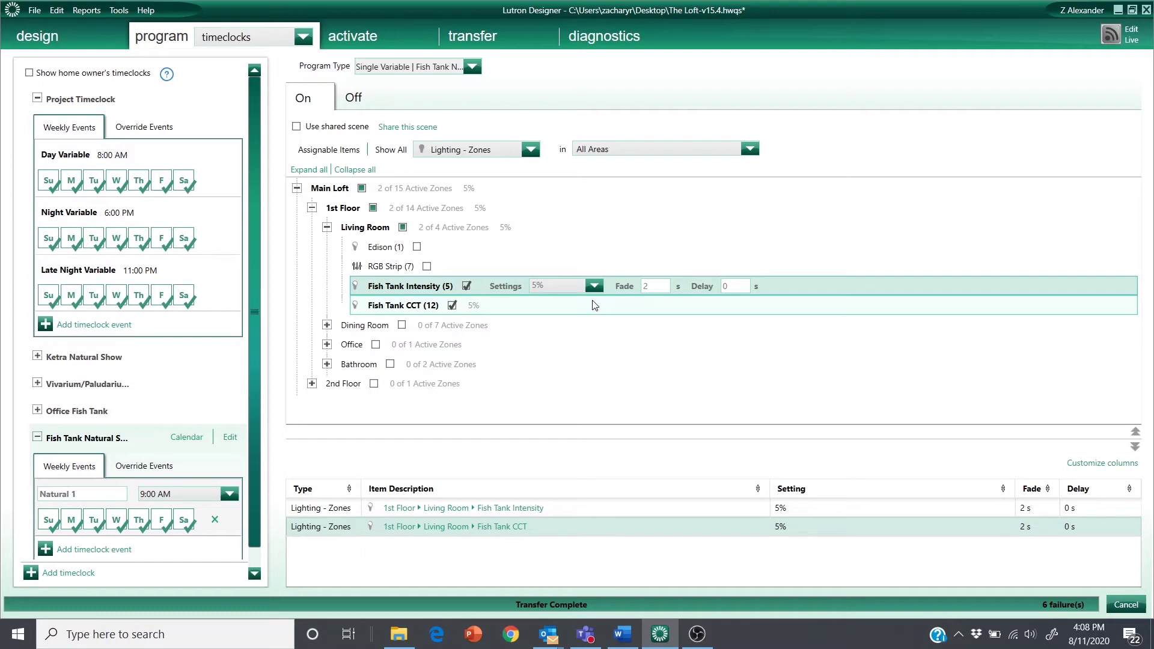
click(416, 193)
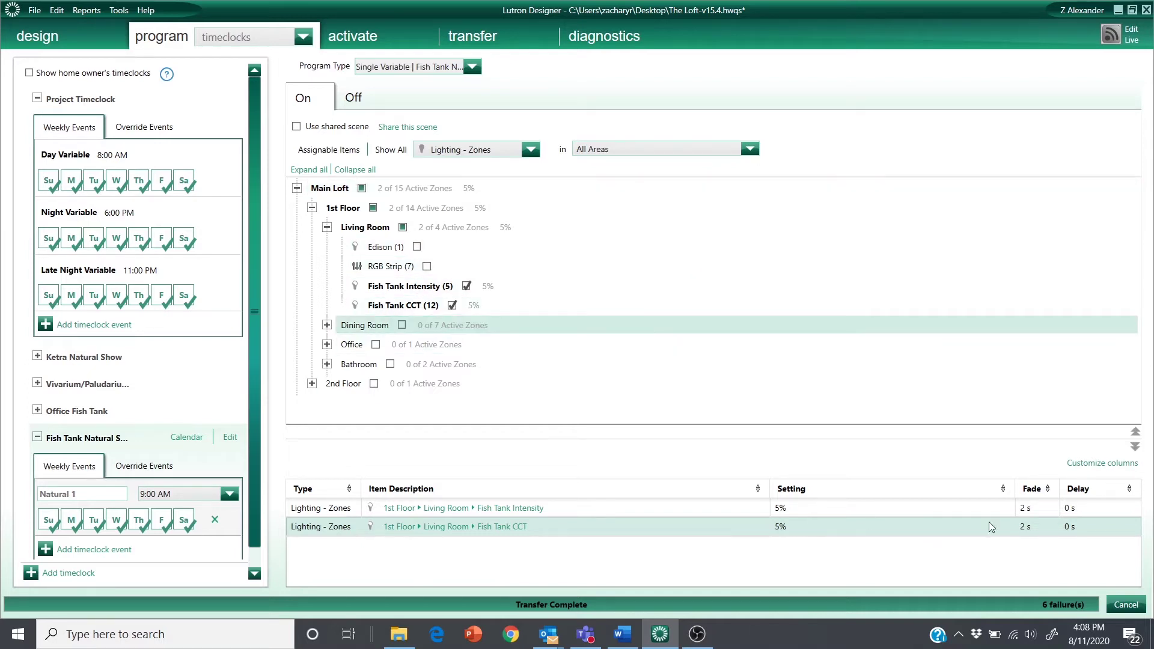
Step: Add a second weekly event named Natural 2 to the timeclock and review Natural 1's On and Off state programming
scroll(138, 468, down, 1)
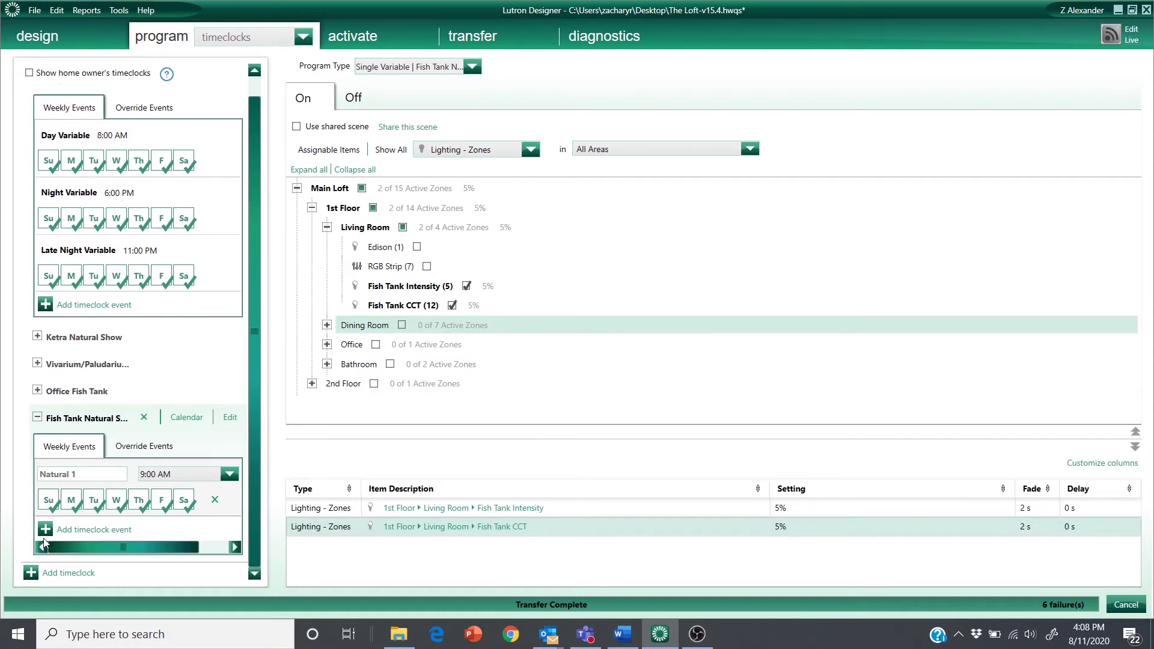
click(68, 530)
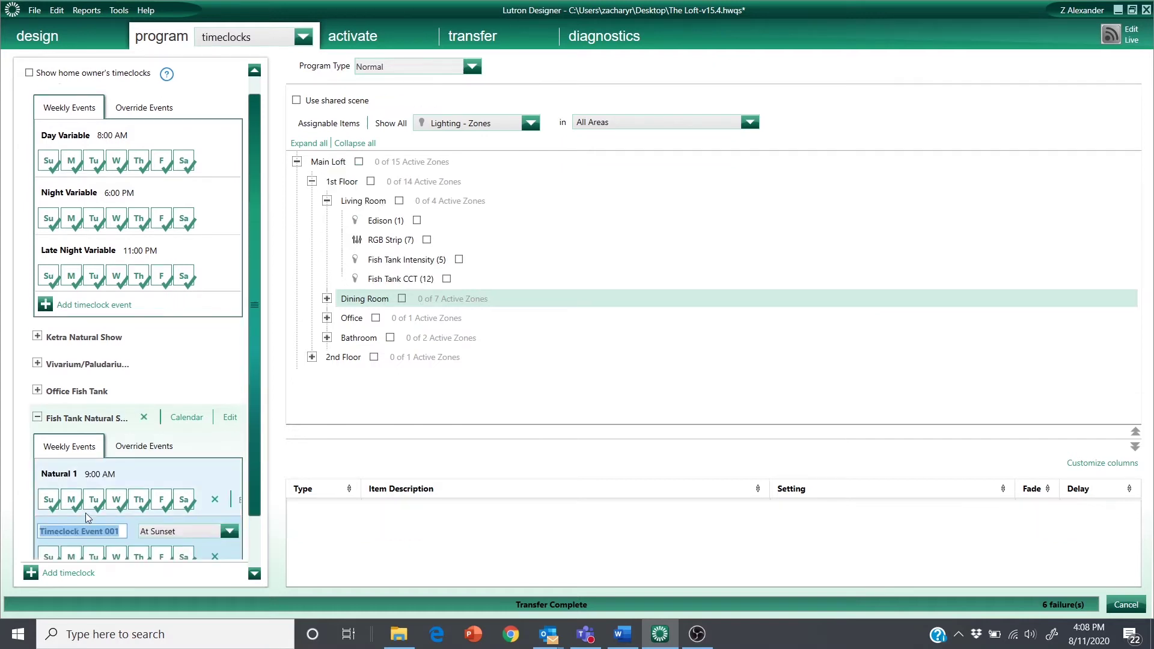
text(N)
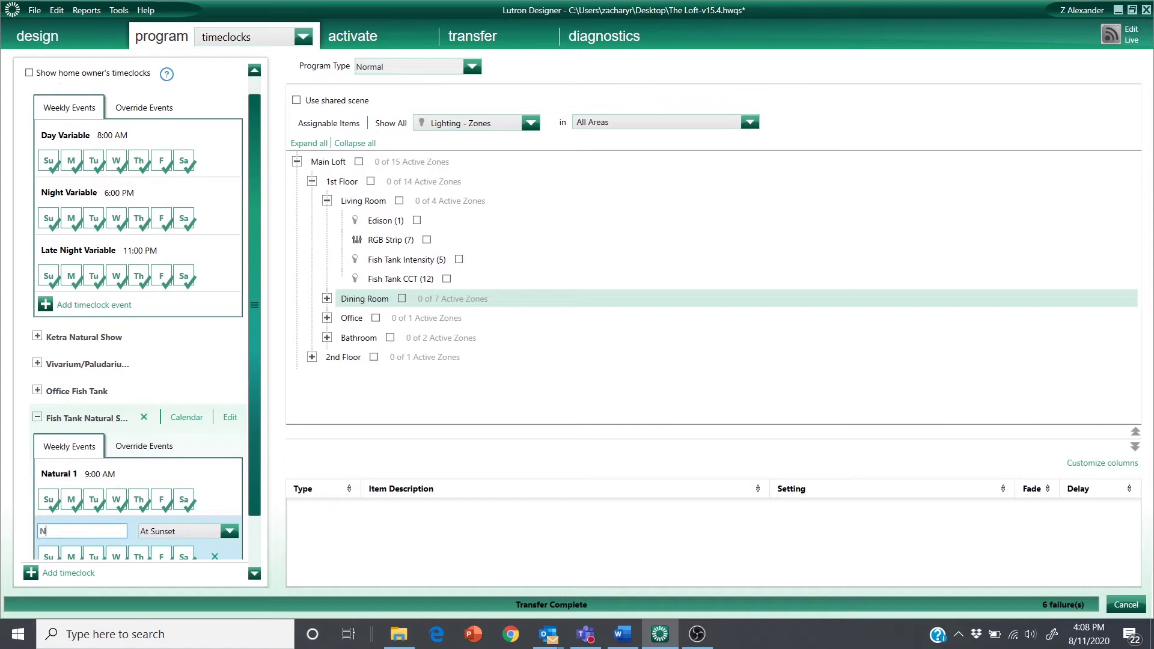
text(atural )
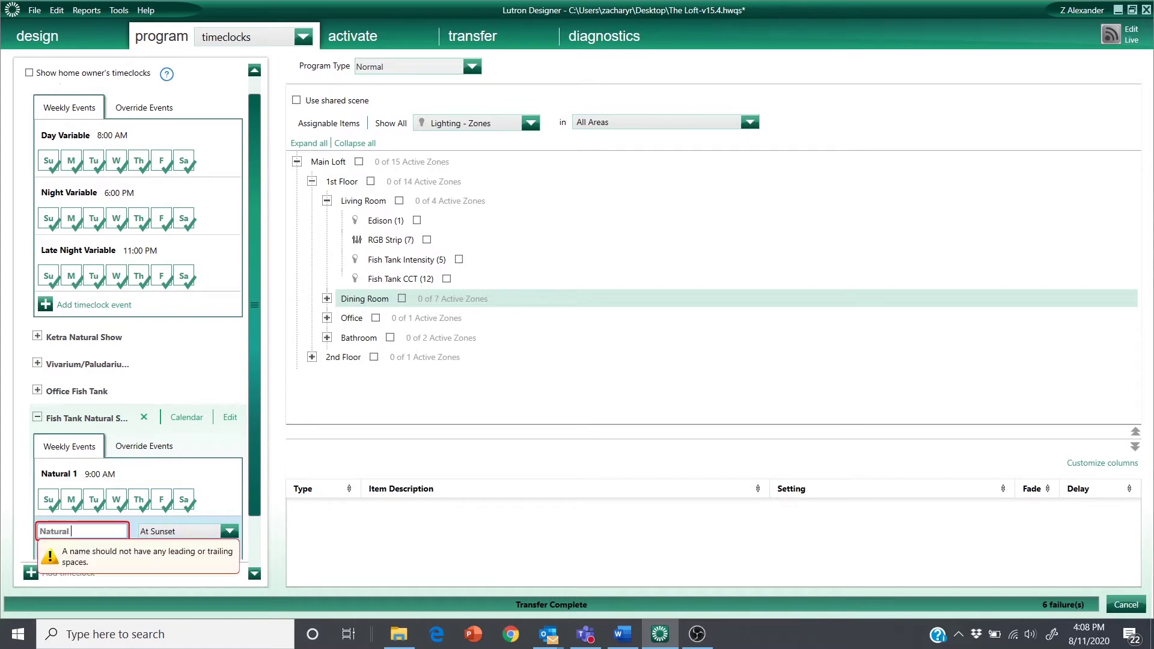
text(2)
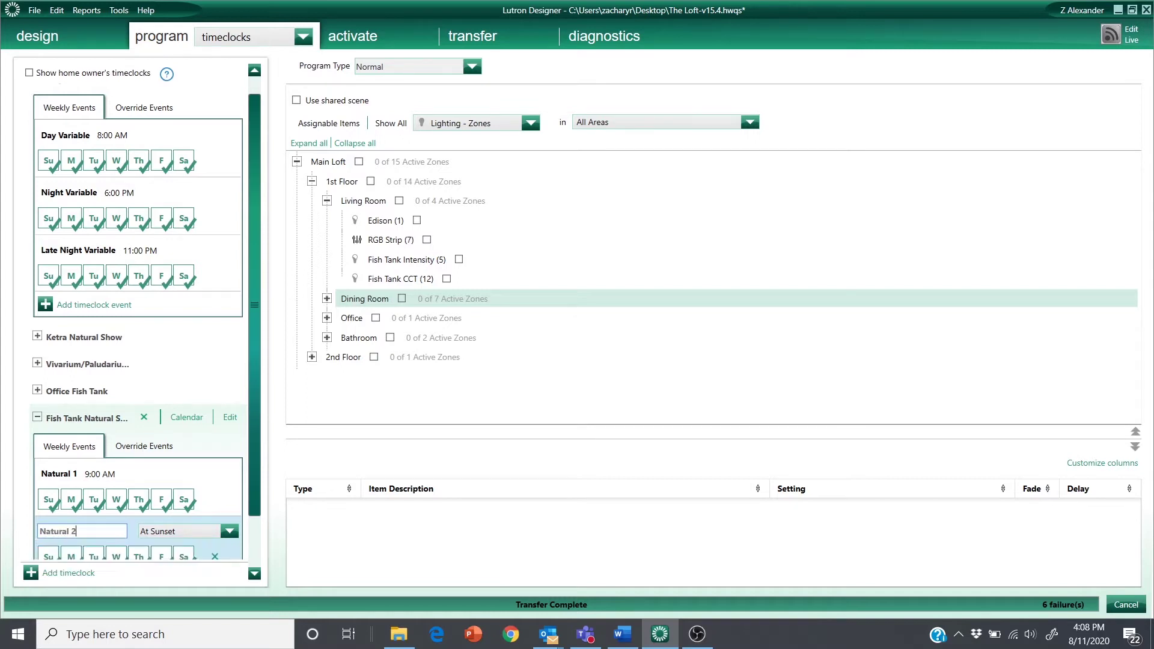
click(137, 477)
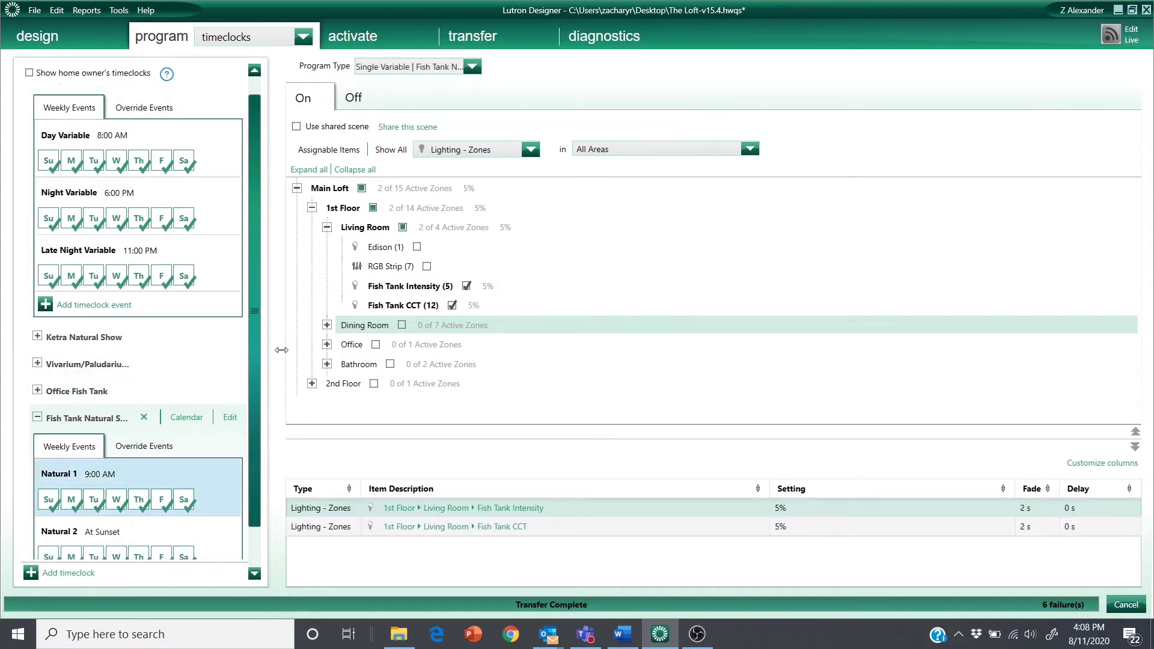
click(358, 101)
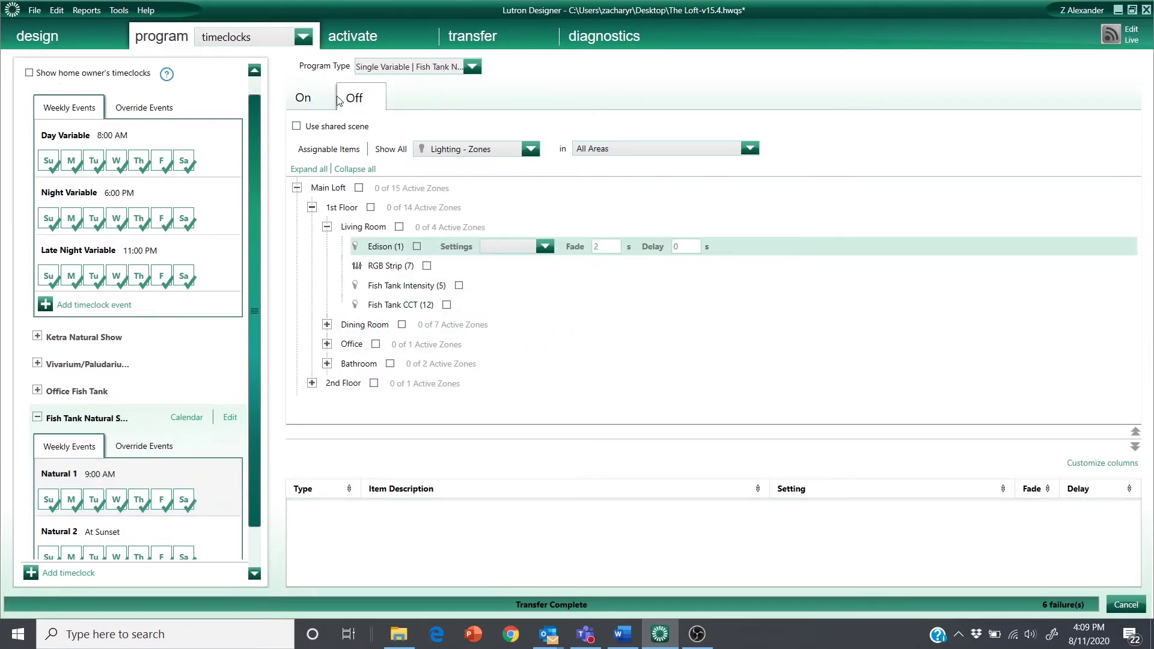
click(309, 98)
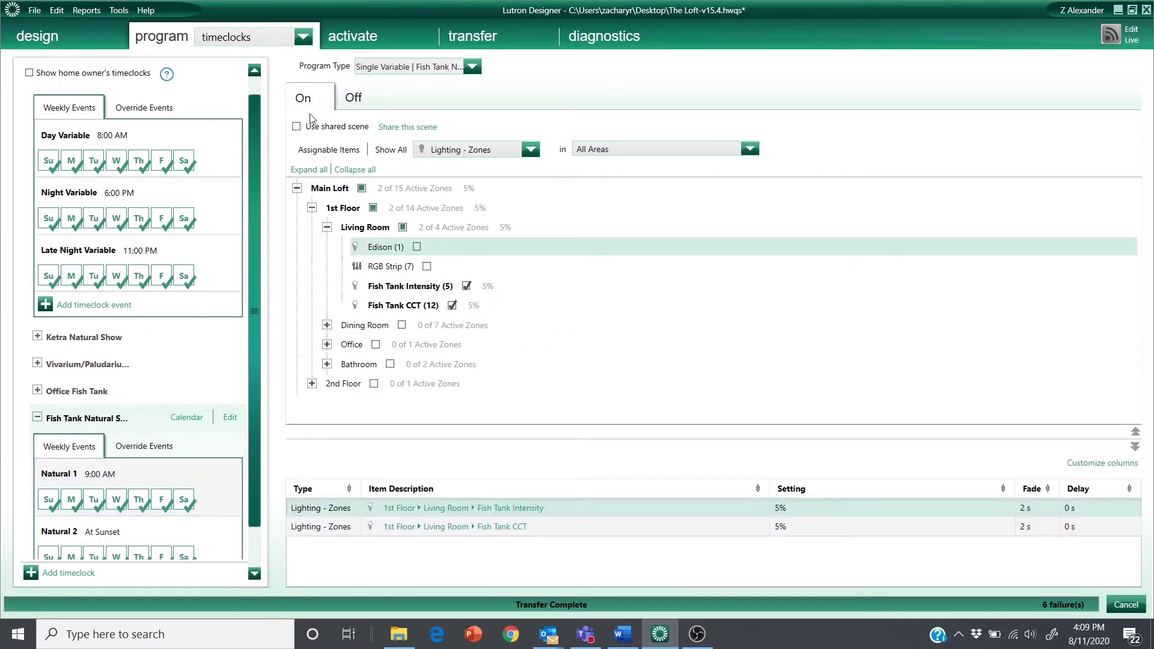
Step: Set the Natural 2 event to a fixed time of 9:01 AM
click(127, 550)
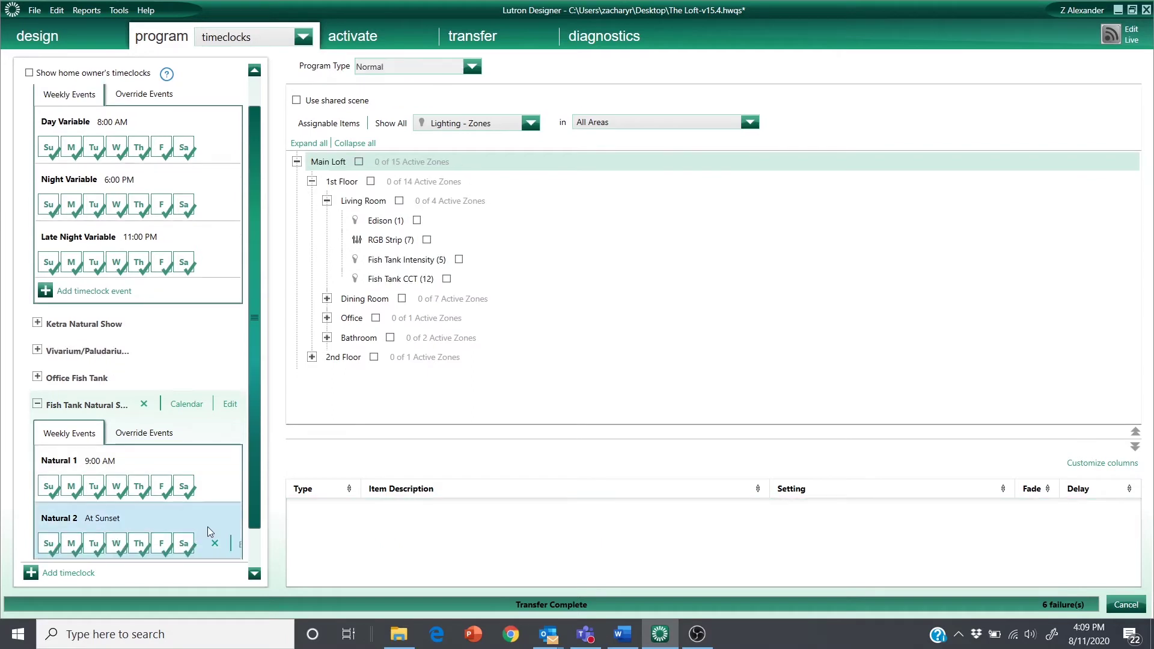
click(241, 548)
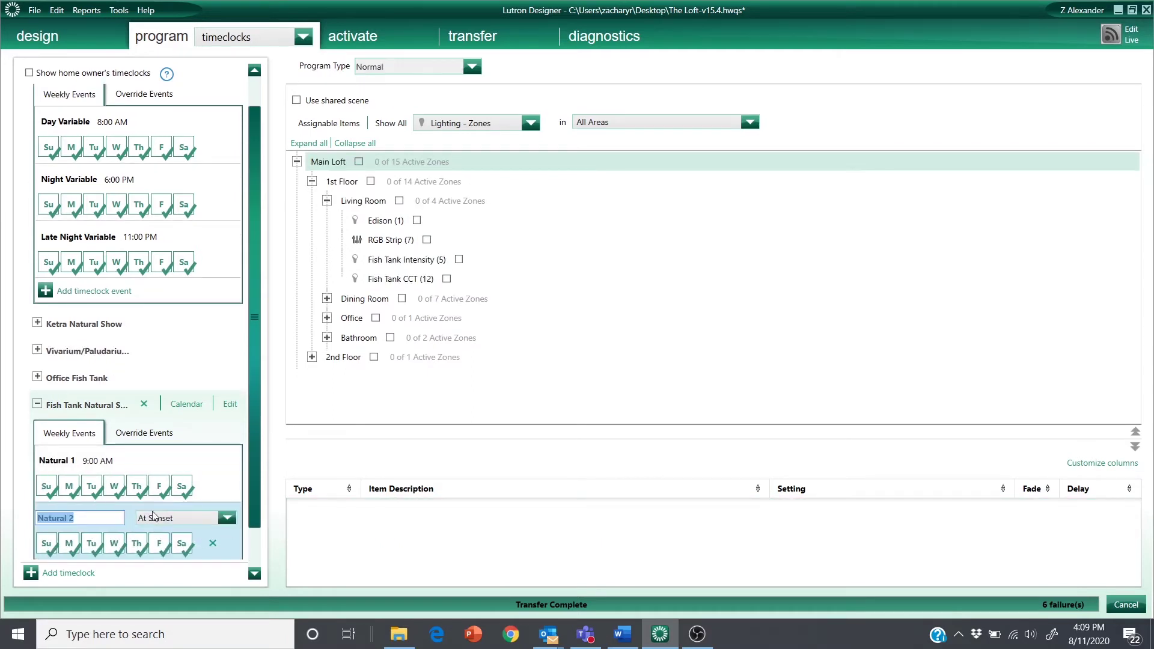
click(227, 517)
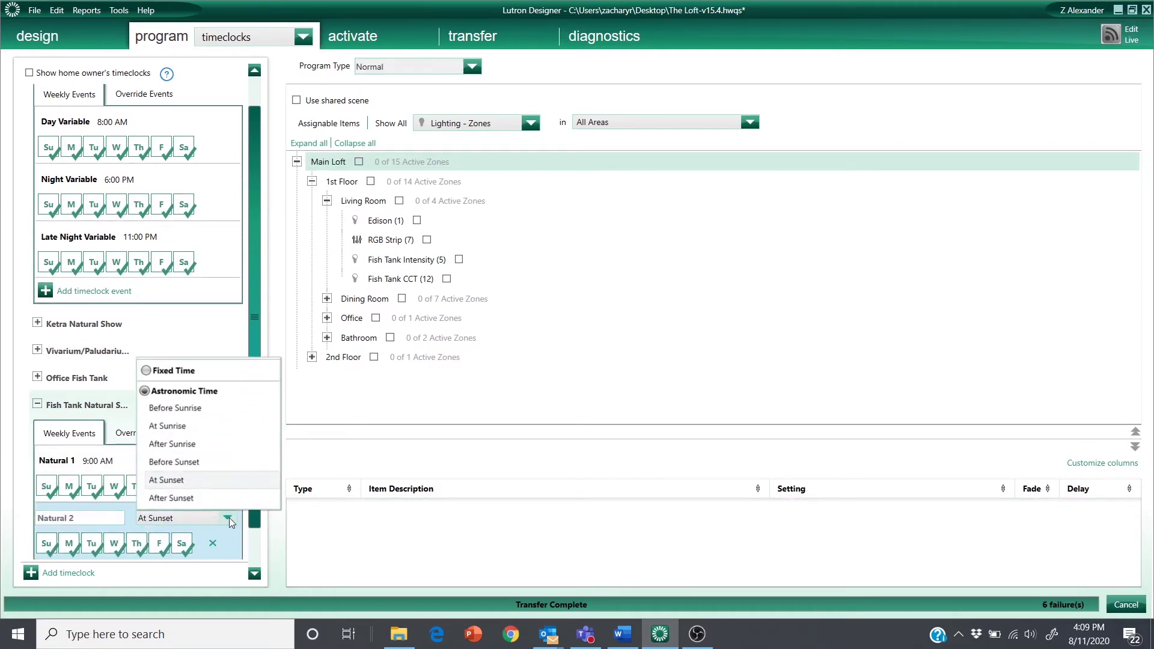
click(170, 371)
click(212, 543)
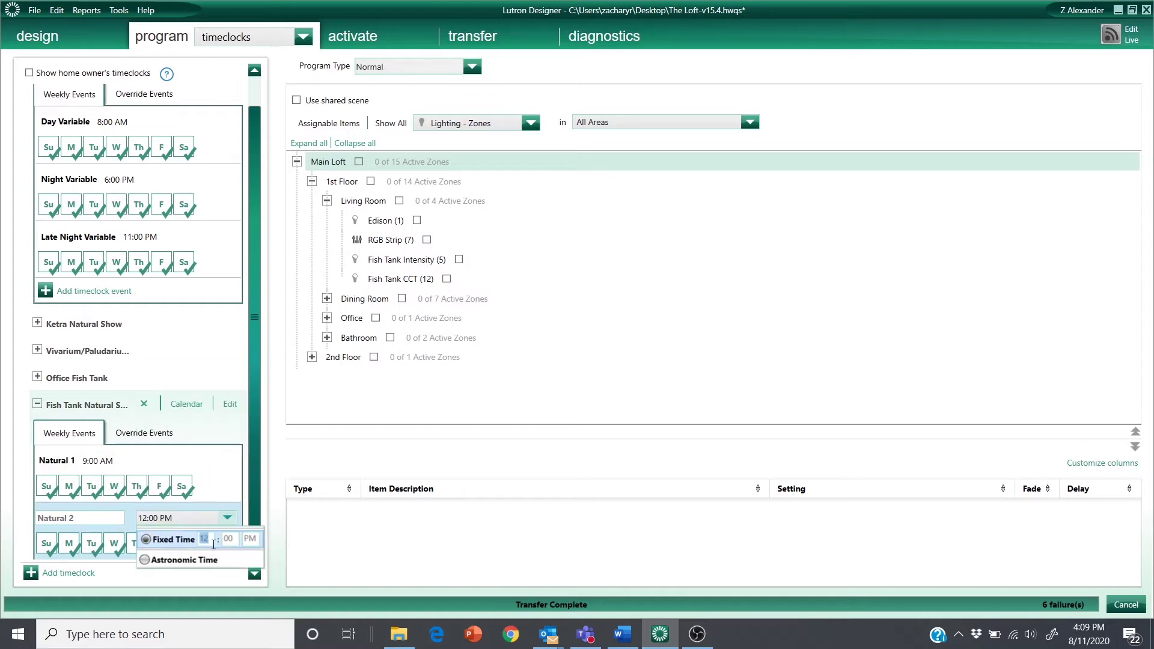
text(09 : )
text(1)
key(Tab)
text(a)
key(Tab)
Step: Make the Natural 2 event a single-variable program based on the Fish Tank Natural Show variable
click(452, 70)
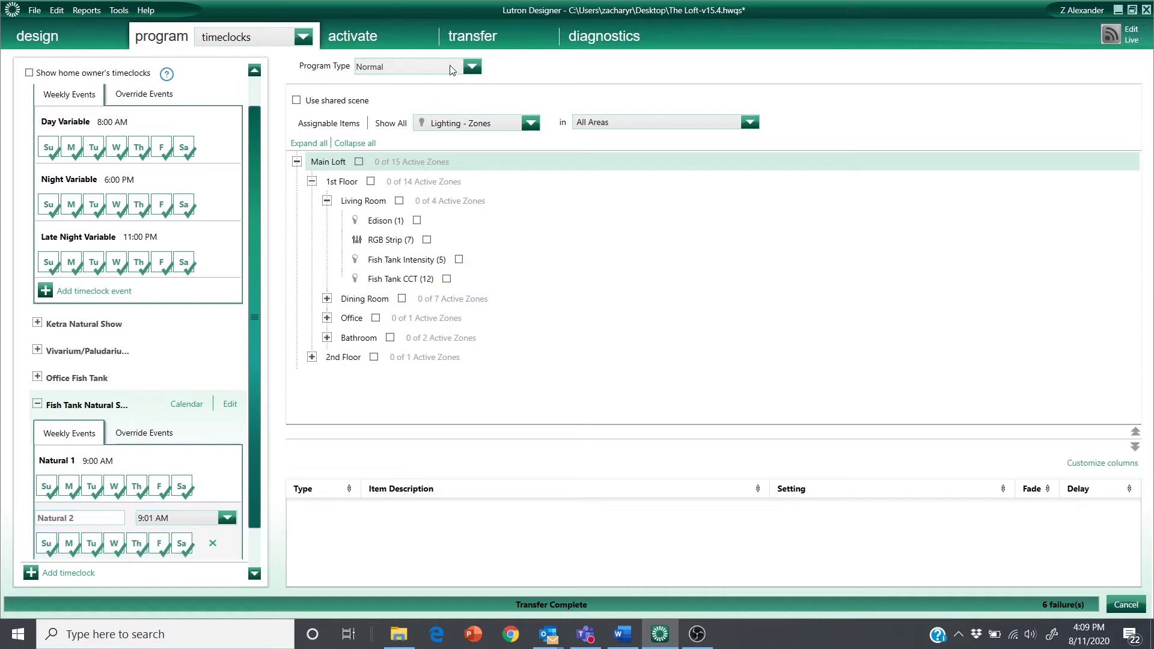
click(452, 69)
mouse_move(431, 110)
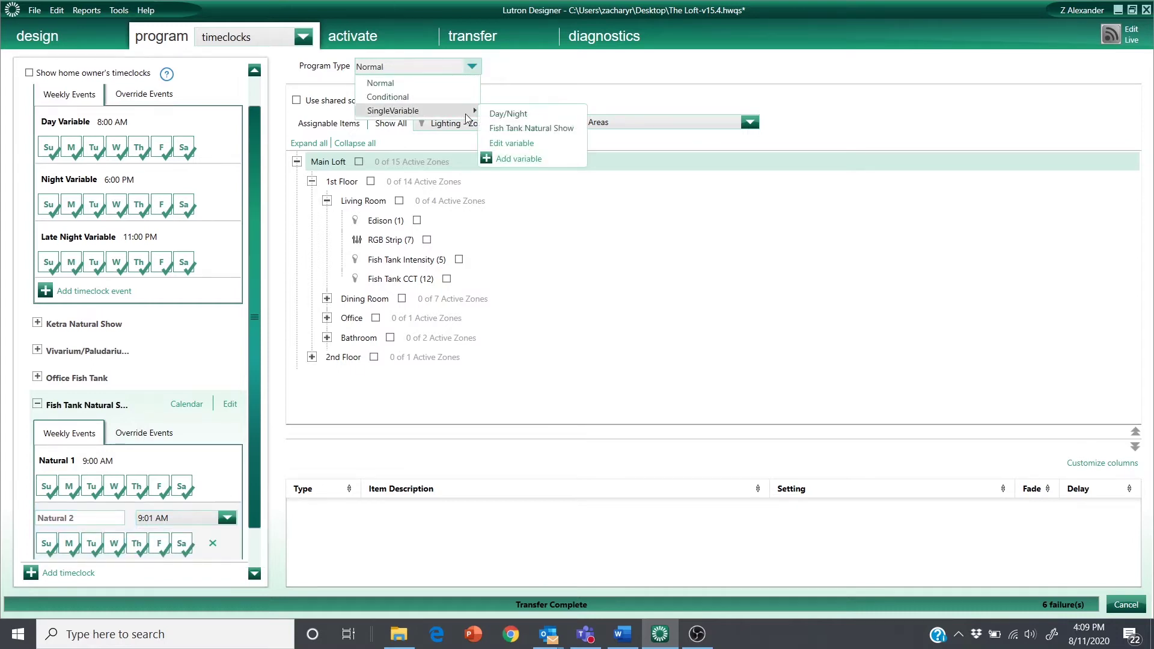
click(540, 128)
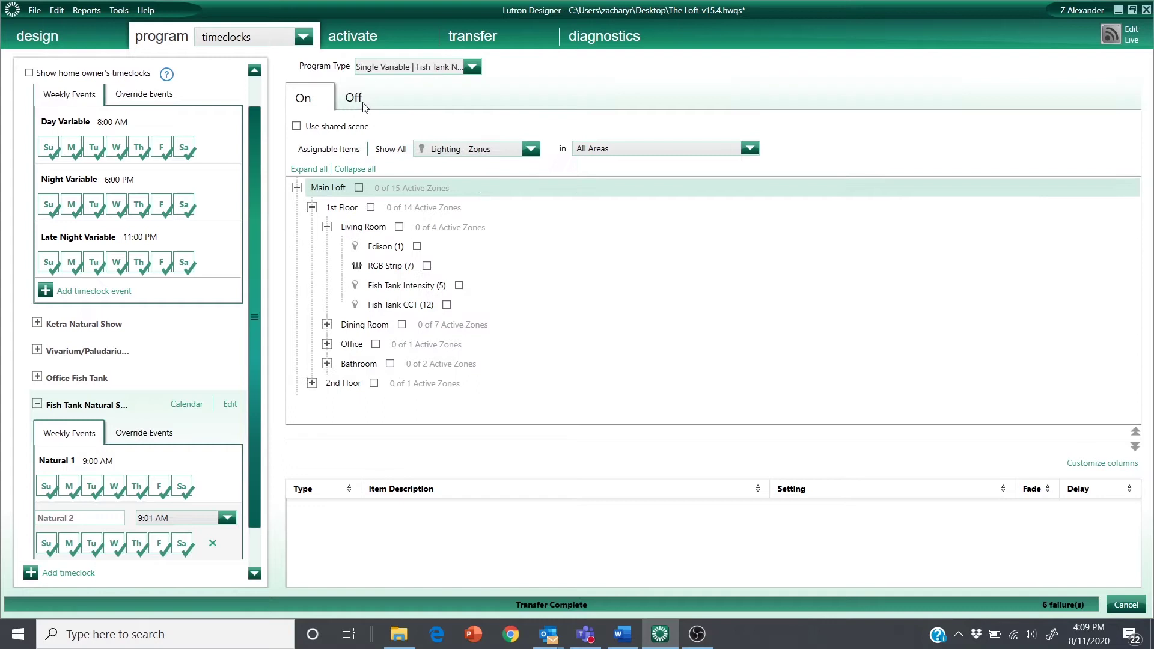
Step: Assign Fish Tank Intensity to Natural 2's On state at 25%
click(458, 286)
text(25)
double_click(650, 284)
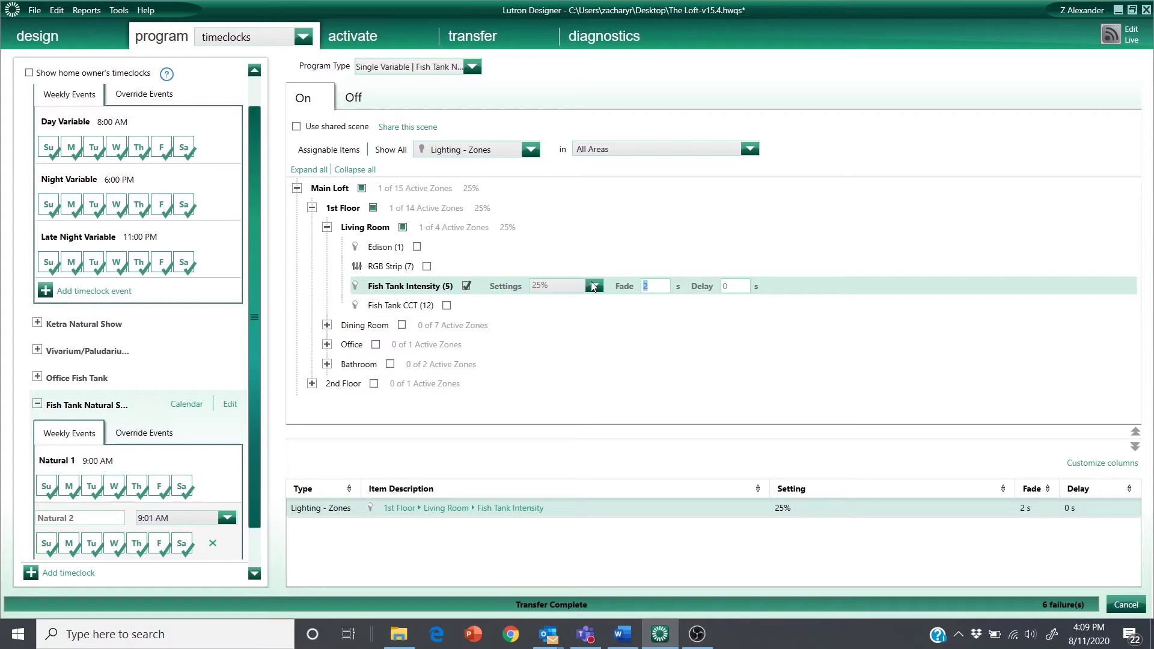
click(490, 383)
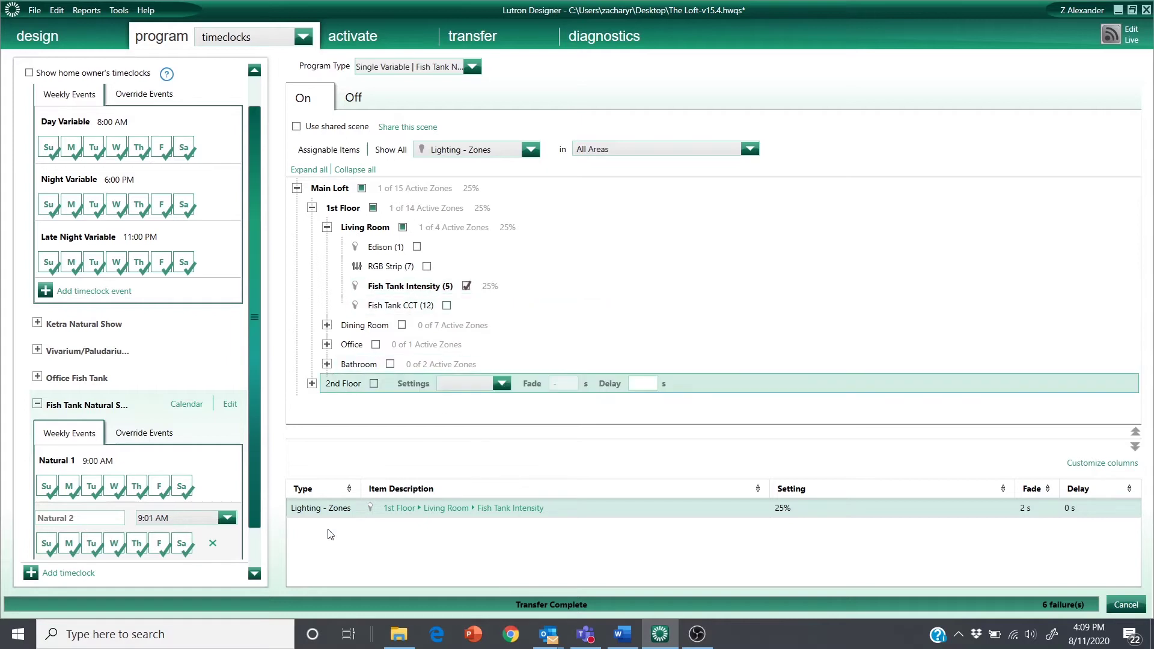
Step: Switch to Calculator and multiply 59 by 60 to convert the fade time from minutes to seconds
click(216, 641)
text(calc)
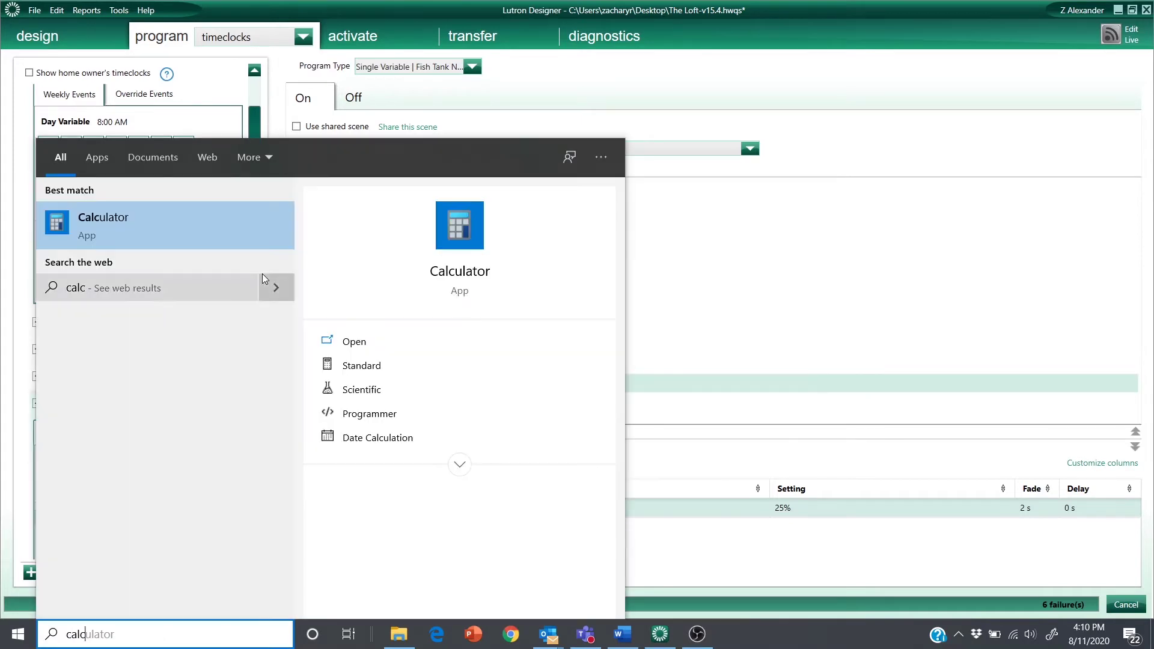
click(220, 218)
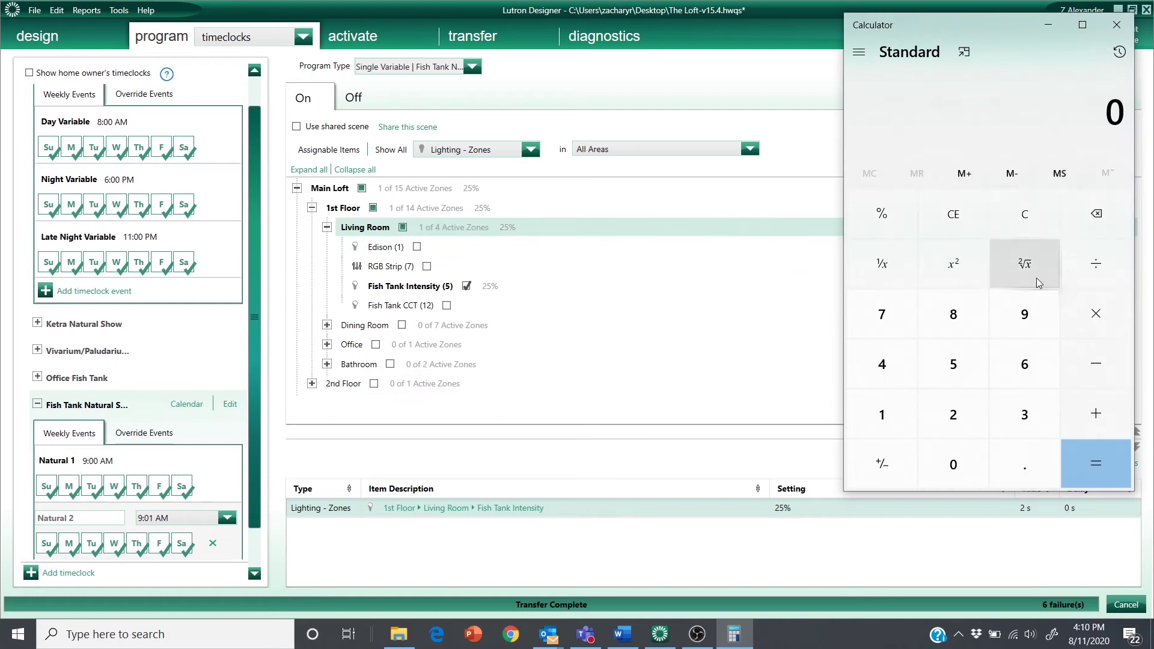
click(955, 364)
click(1007, 324)
click(1091, 308)
click(1009, 364)
click(980, 446)
click(1089, 461)
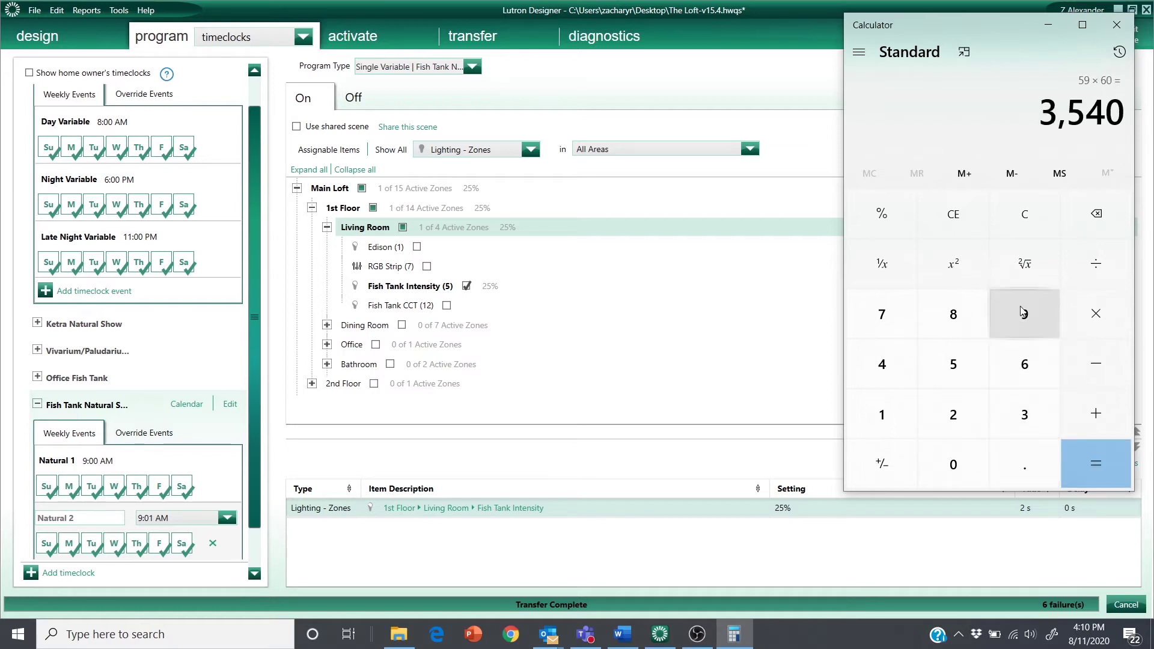
Step: Set the Fish Tank Intensity fade to 3540 s in Natural 2's On state
click(663, 284)
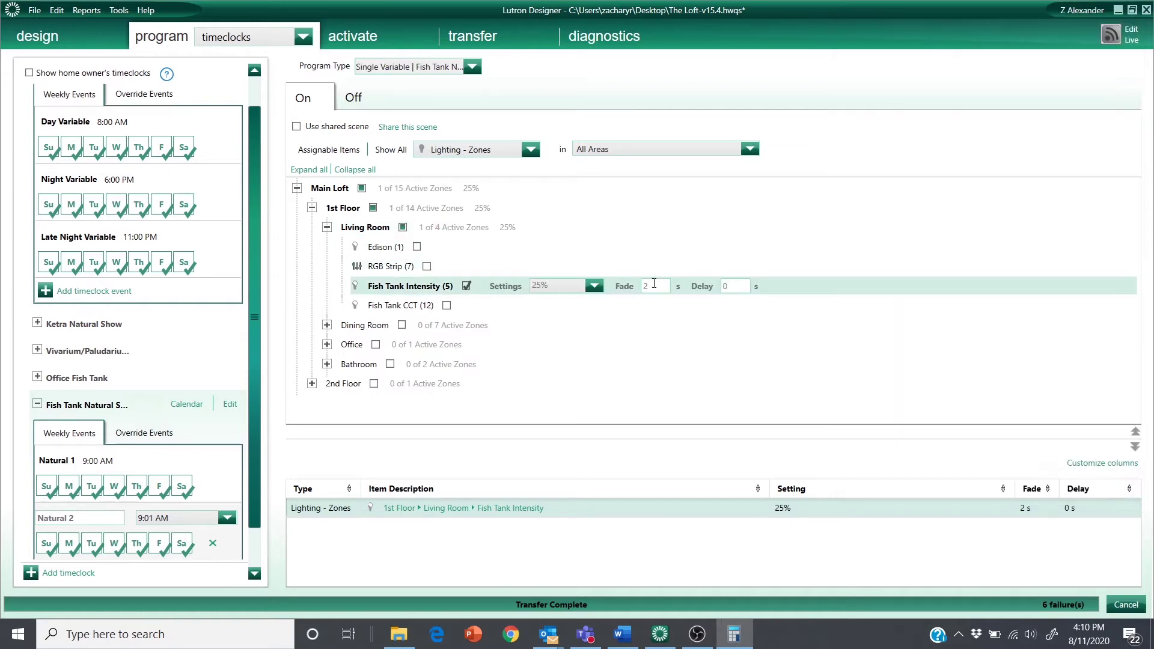
drag(635, 286, 676, 287)
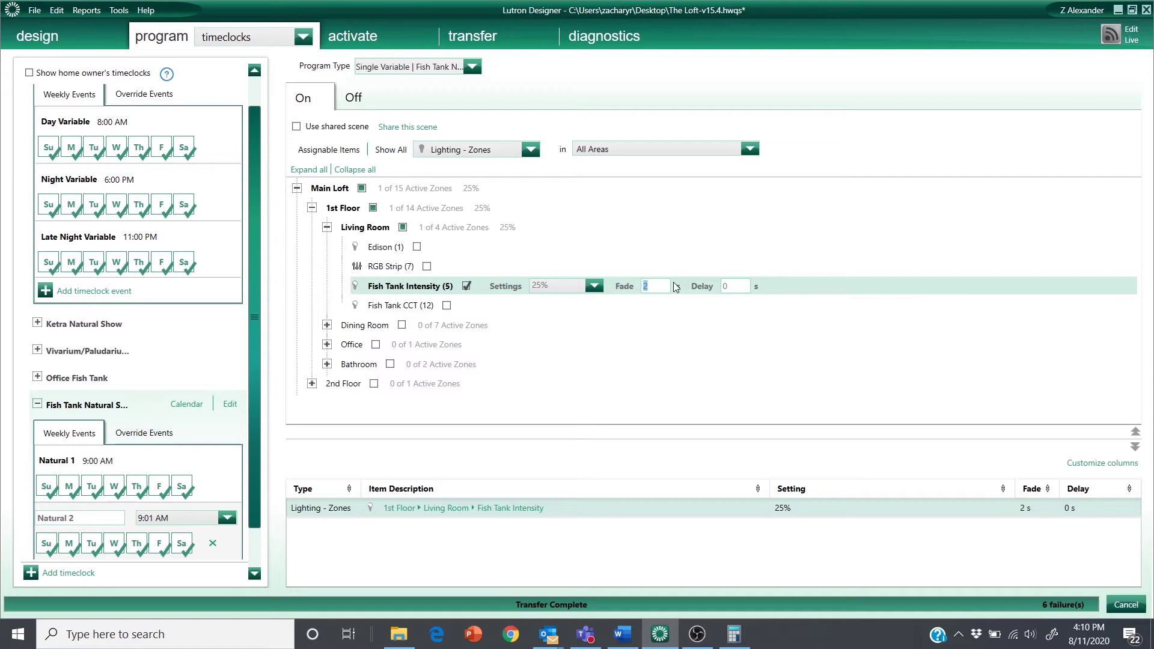
text(3540)
click(734, 634)
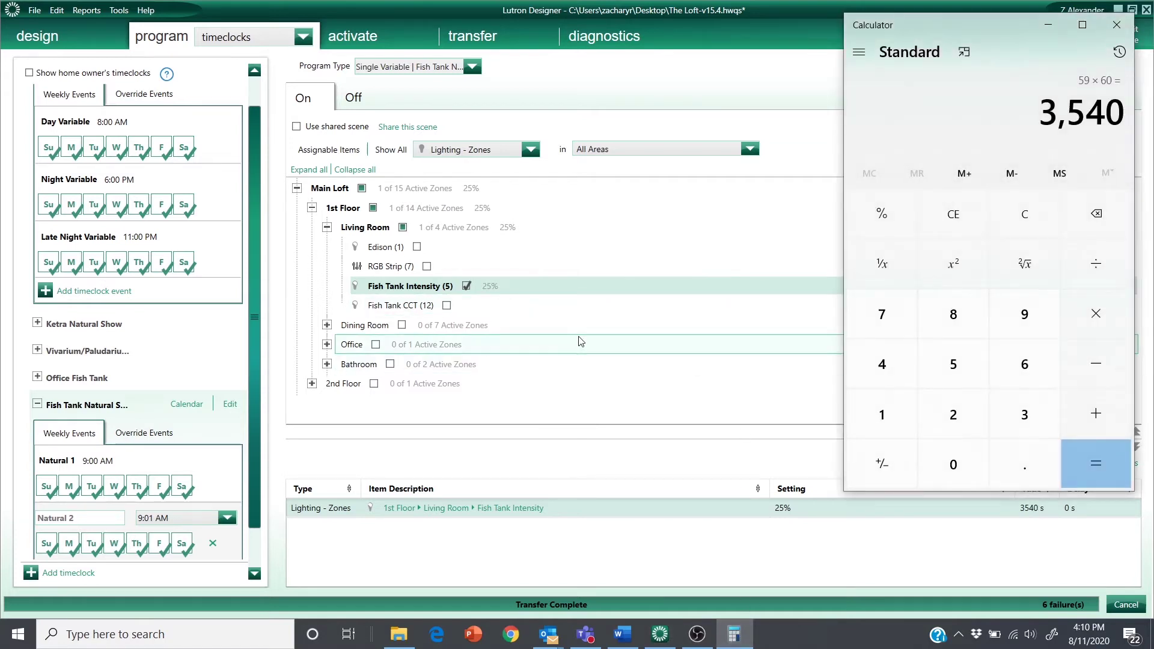
mouse_move(471, 289)
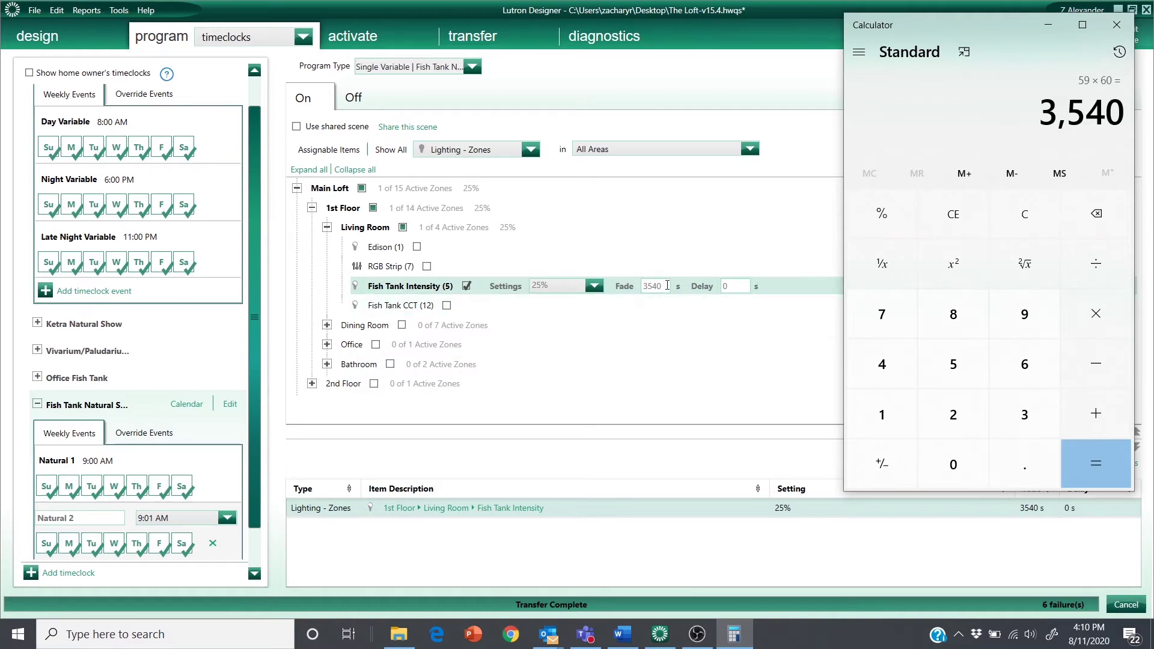
click(667, 285)
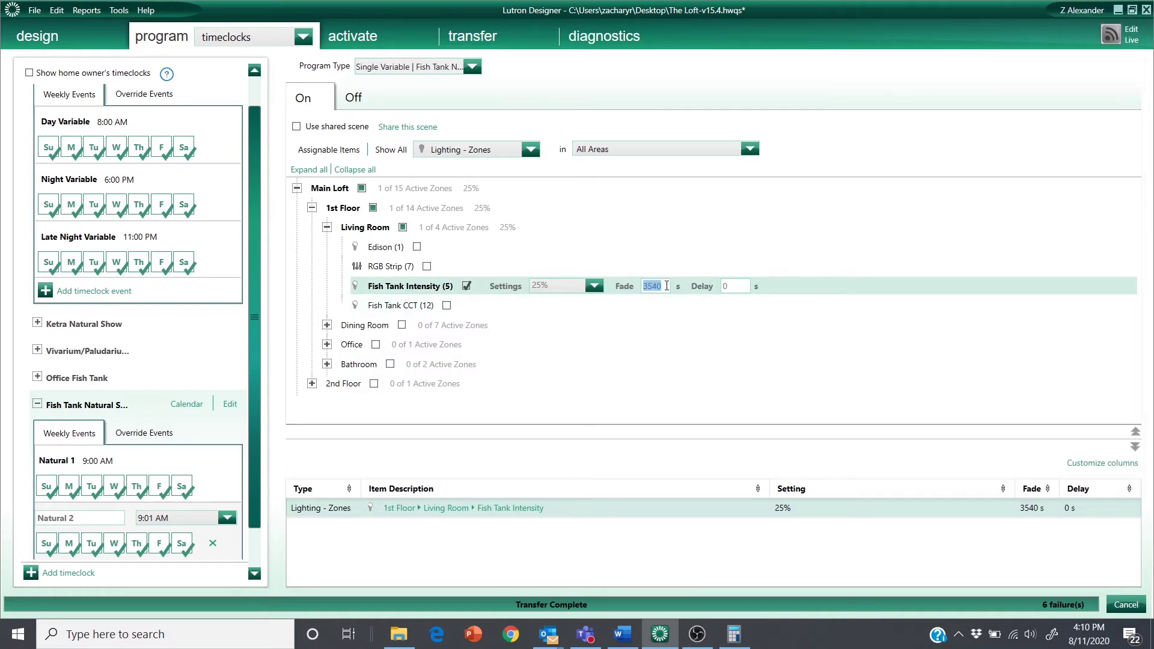
Step: Assign Fish Tank CCT to Natural 2's On state at 50% with a 3540 s fade
click(452, 305)
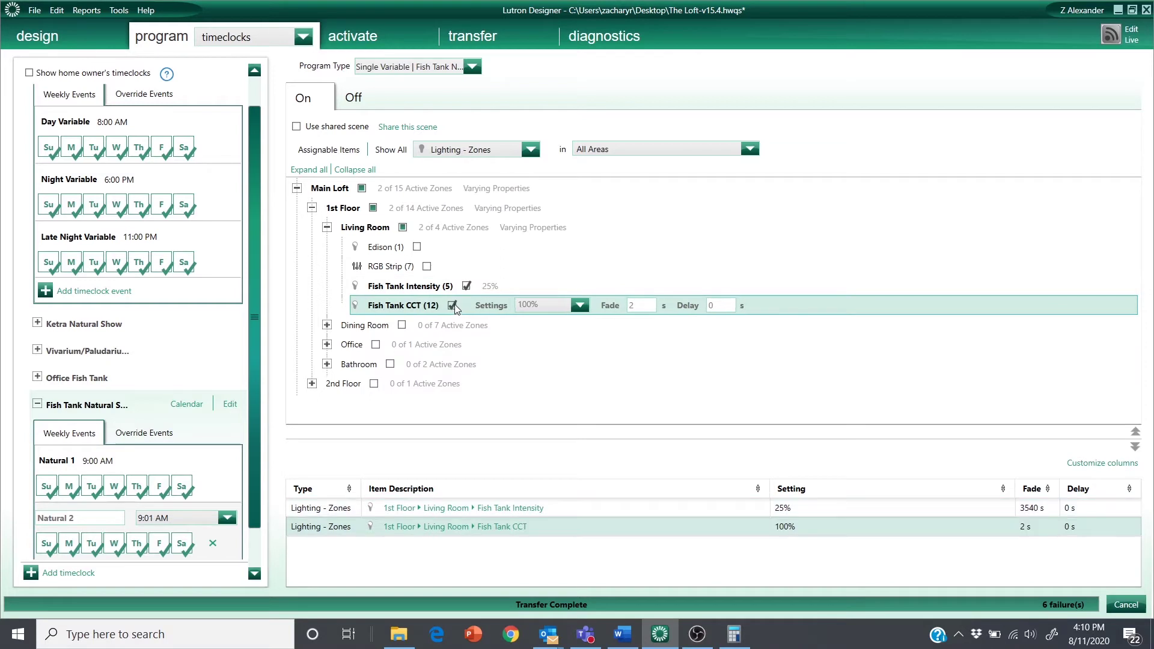
click(579, 305)
click(535, 362)
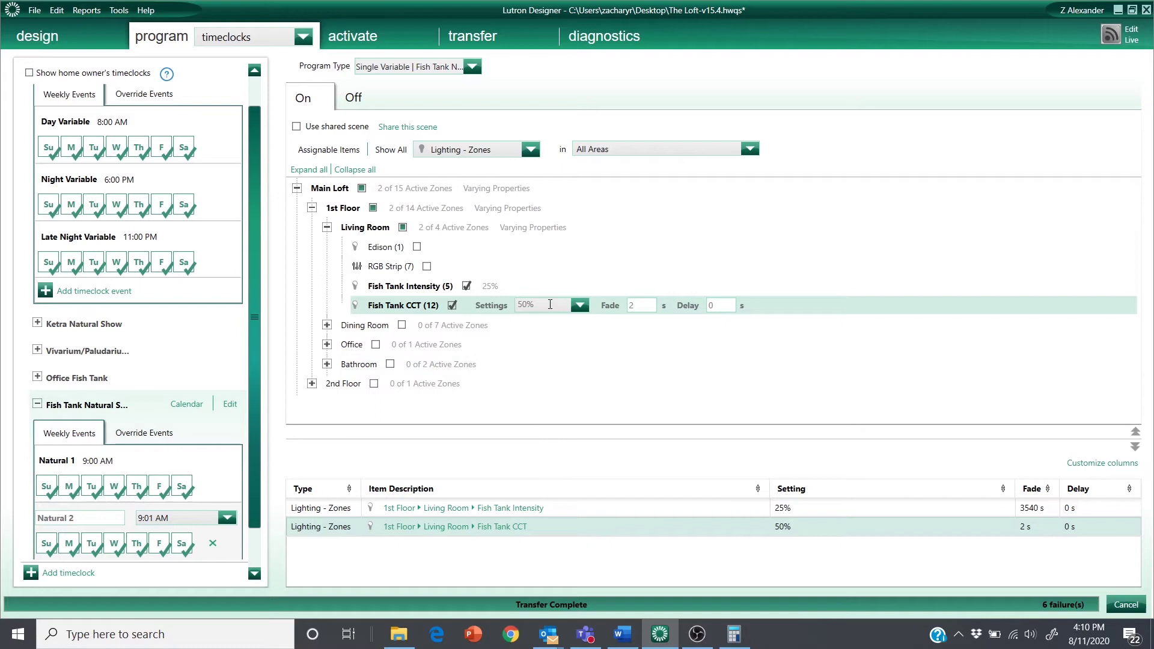
double_click(630, 305)
text(3540)
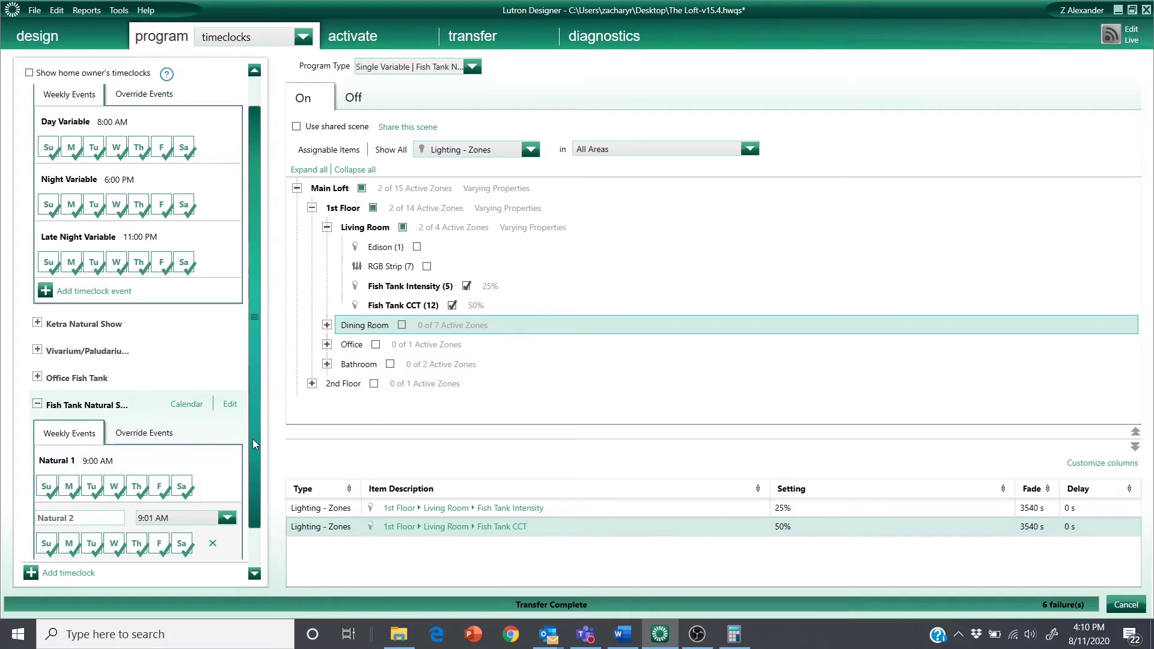
Step: Add a third weekly event named Natural 3 to the fish tank timeclock at a fixed time of 10:00 AM
scroll(252, 439, down, 2)
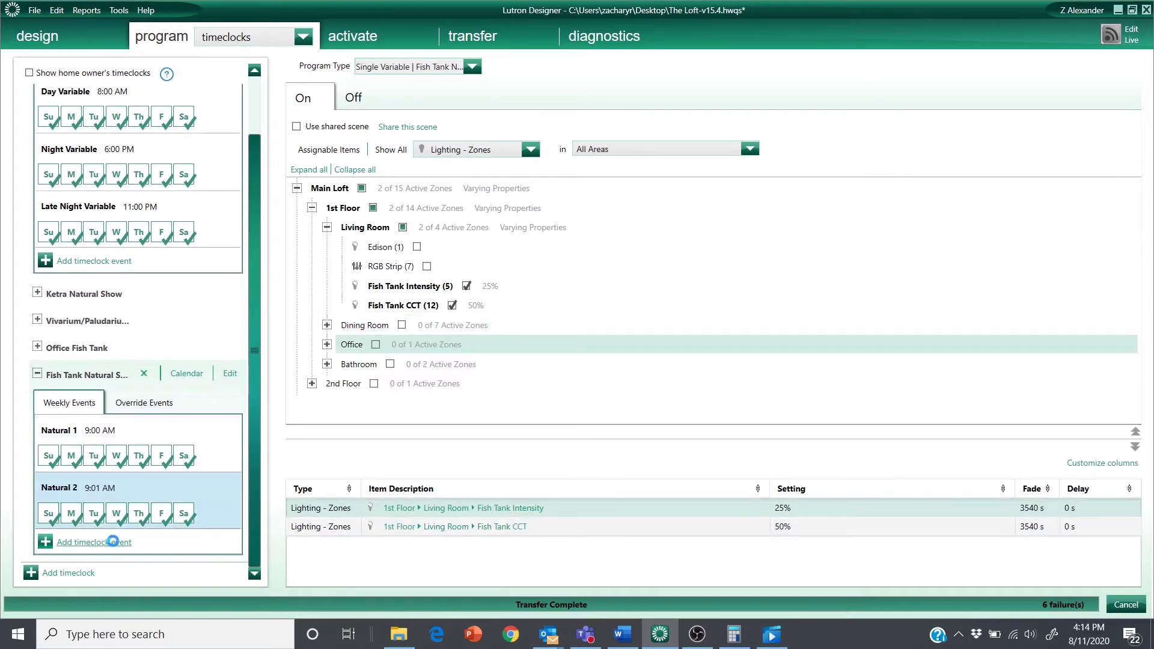
click(108, 542)
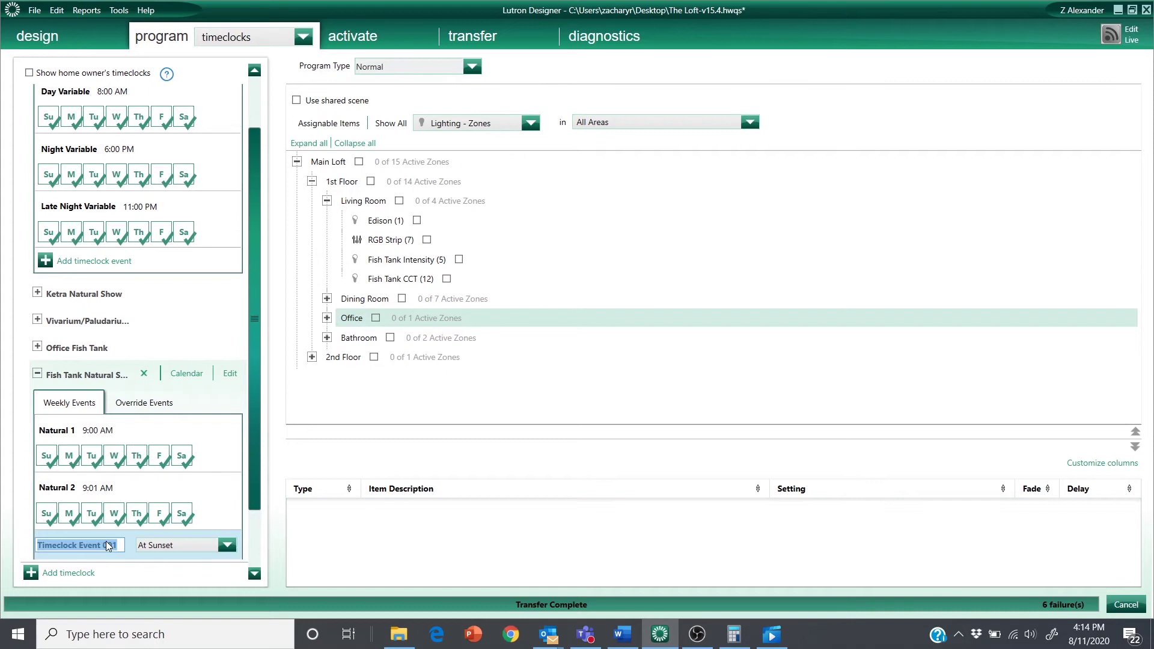
text(Natur)
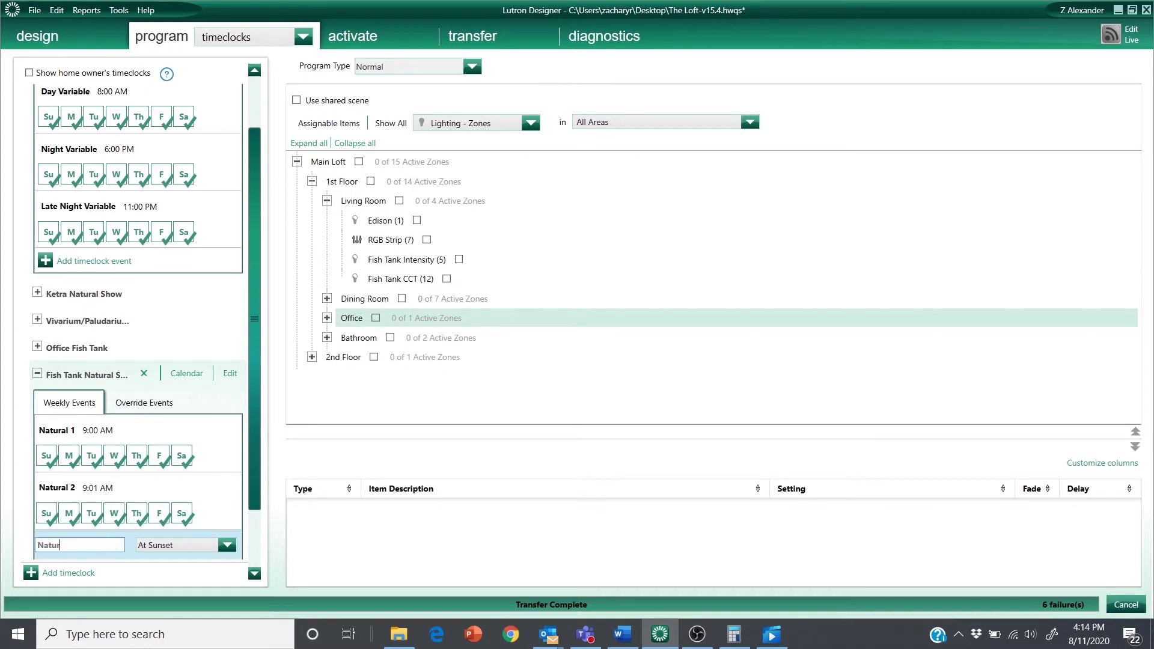
text(al 3)
click(180, 544)
click(146, 398)
click(211, 545)
text(10)
key(Tab)
text(am)
key(Tab)
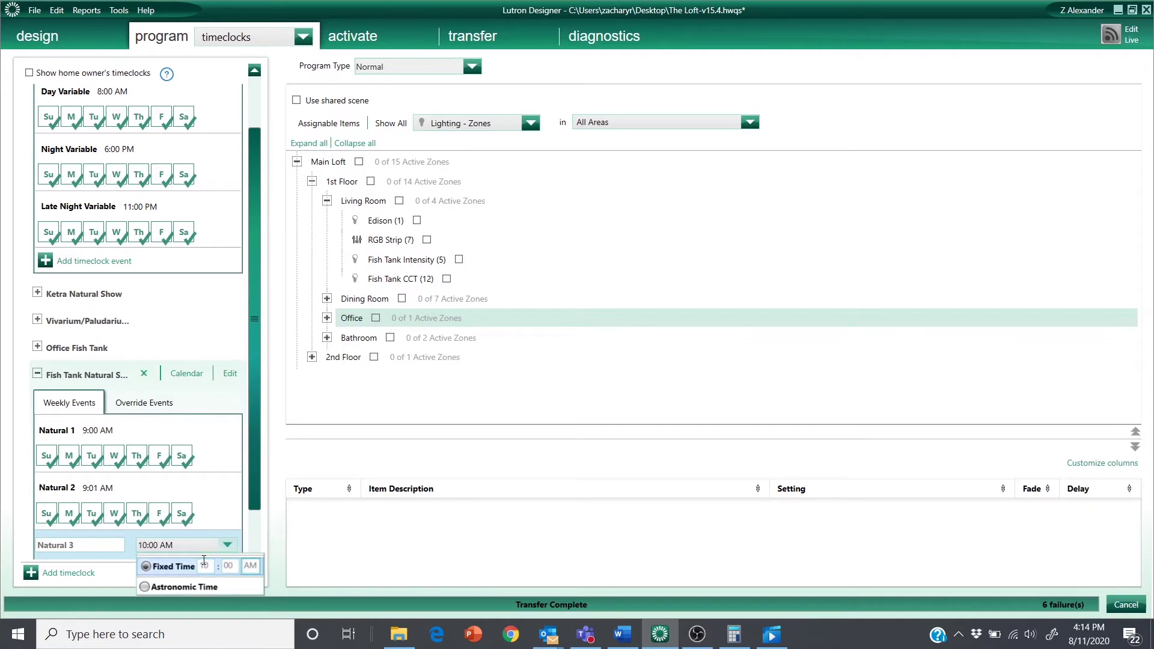
Step: Make the Natural 3 event a single-variable program based on the Fish Tank Natural Show variable
click(468, 67)
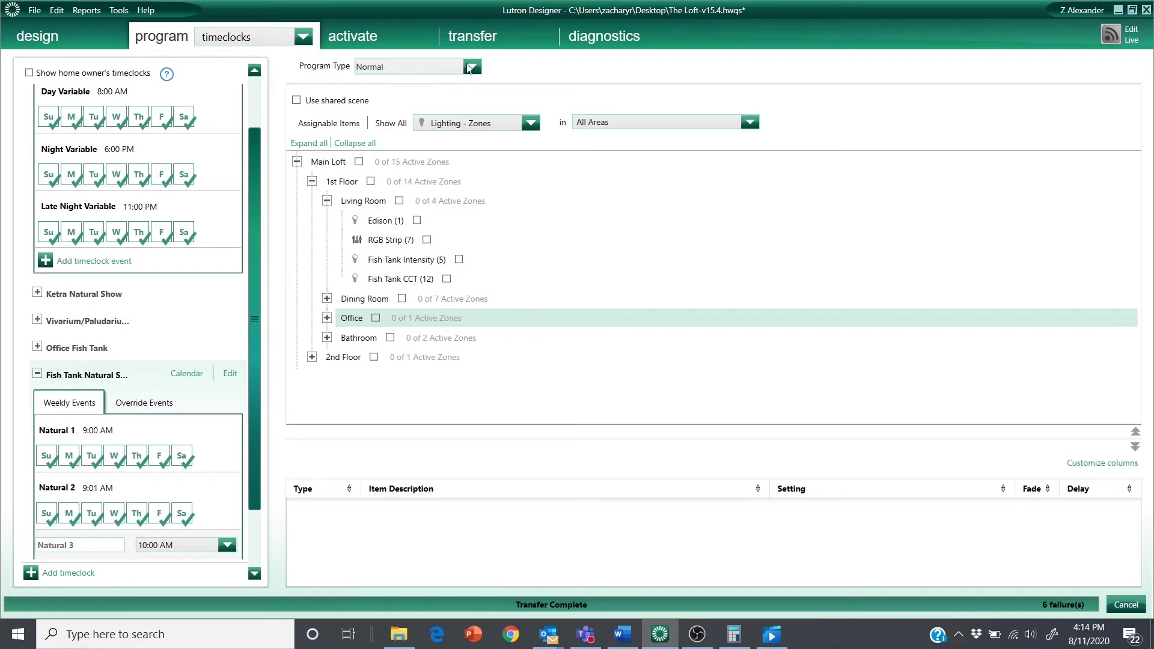
click(469, 67)
mouse_move(413, 112)
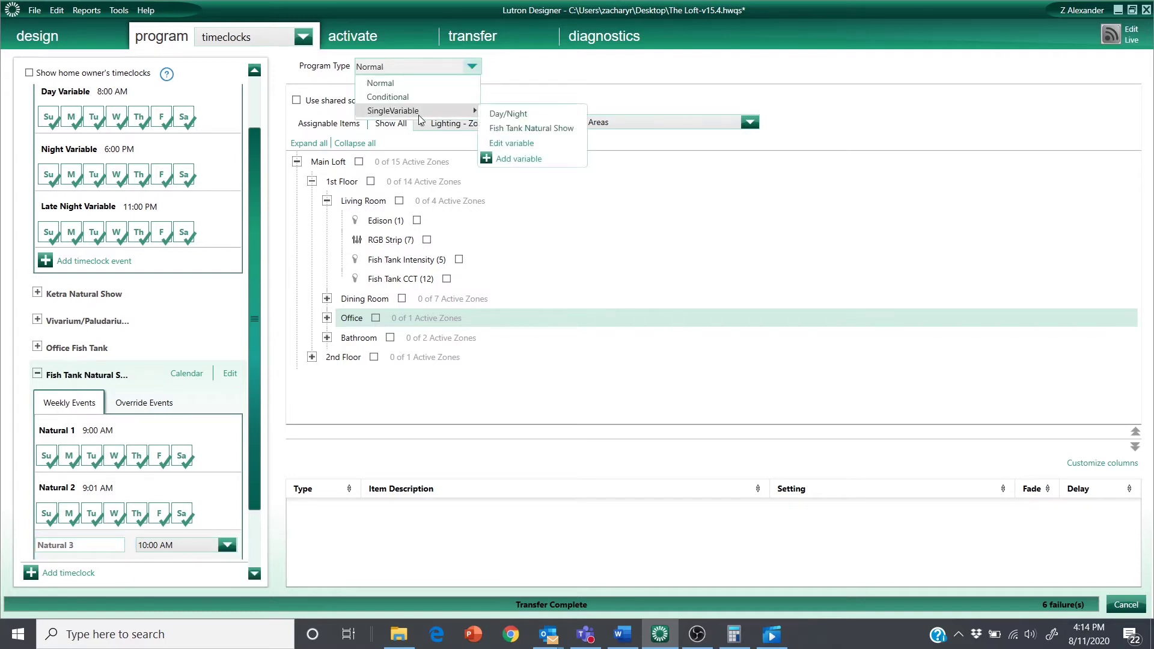
click(523, 128)
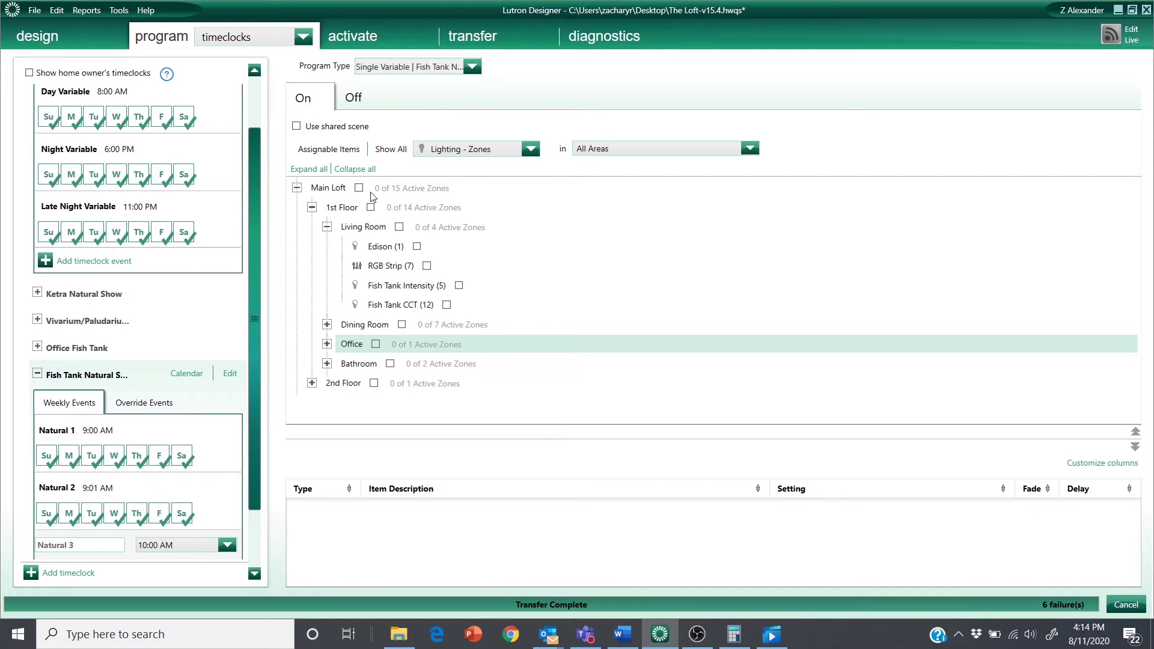
Step: Assign Fish Tank Intensity to Natural 3's On state at 50% with a 3600 s fade
click(459, 285)
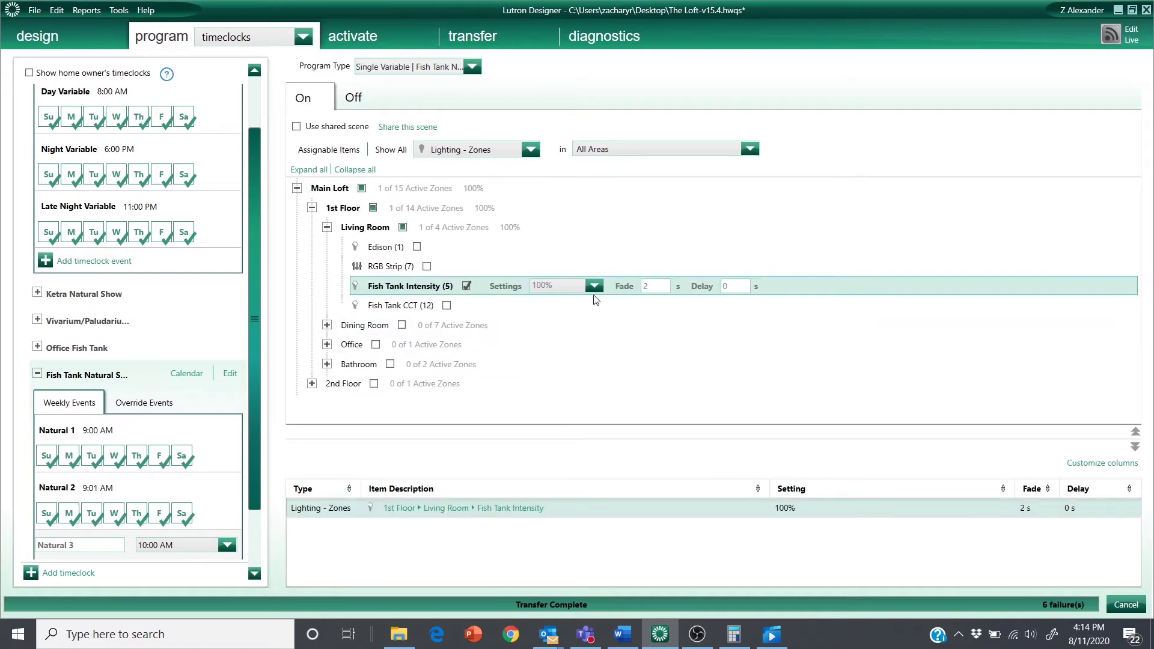
click(565, 283)
text(50)
click(656, 285)
text(3600)
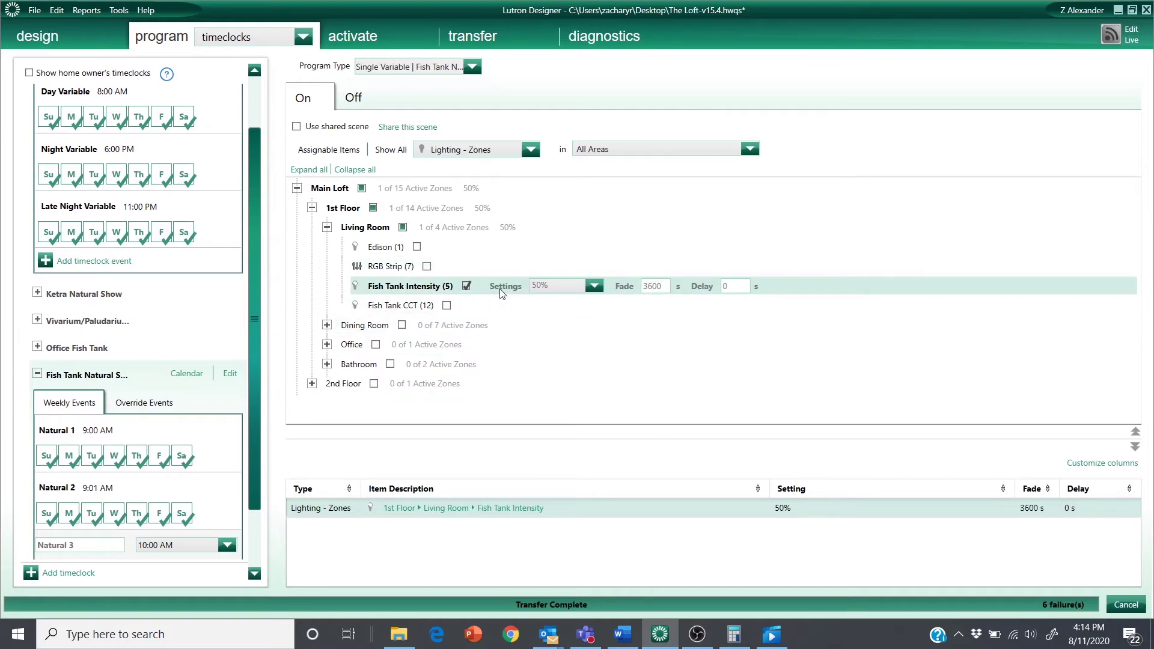
Step: Assign Fish Tank CCT to Natural 3's On state at 100% with a 3600 s fade
click(446, 306)
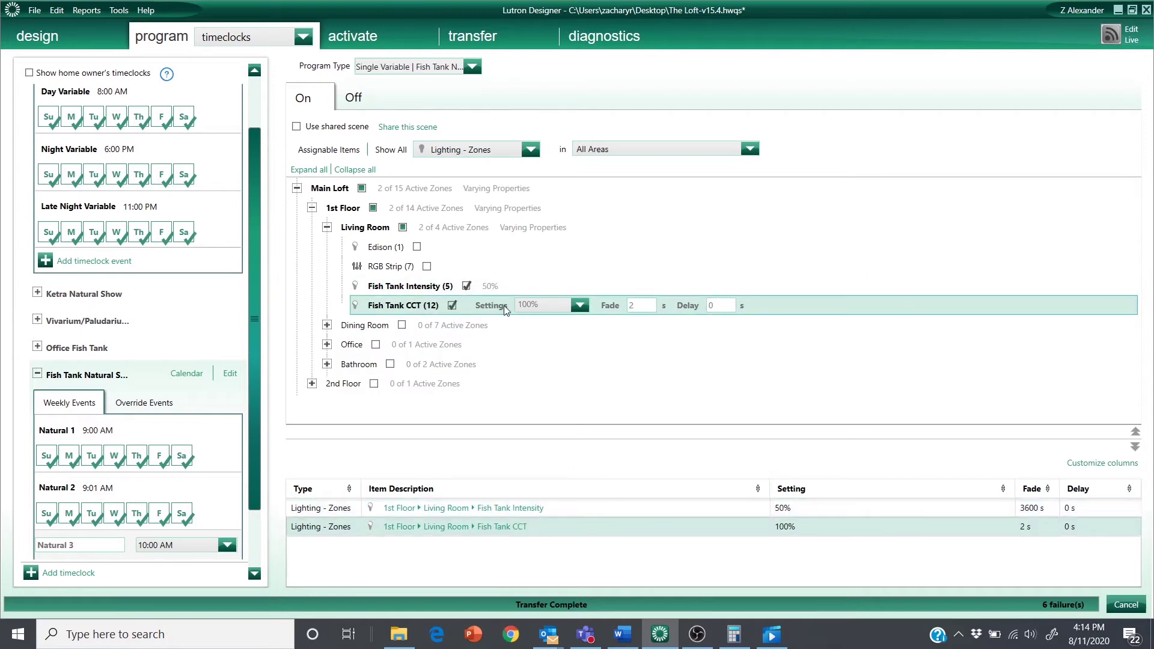
double_click(644, 305)
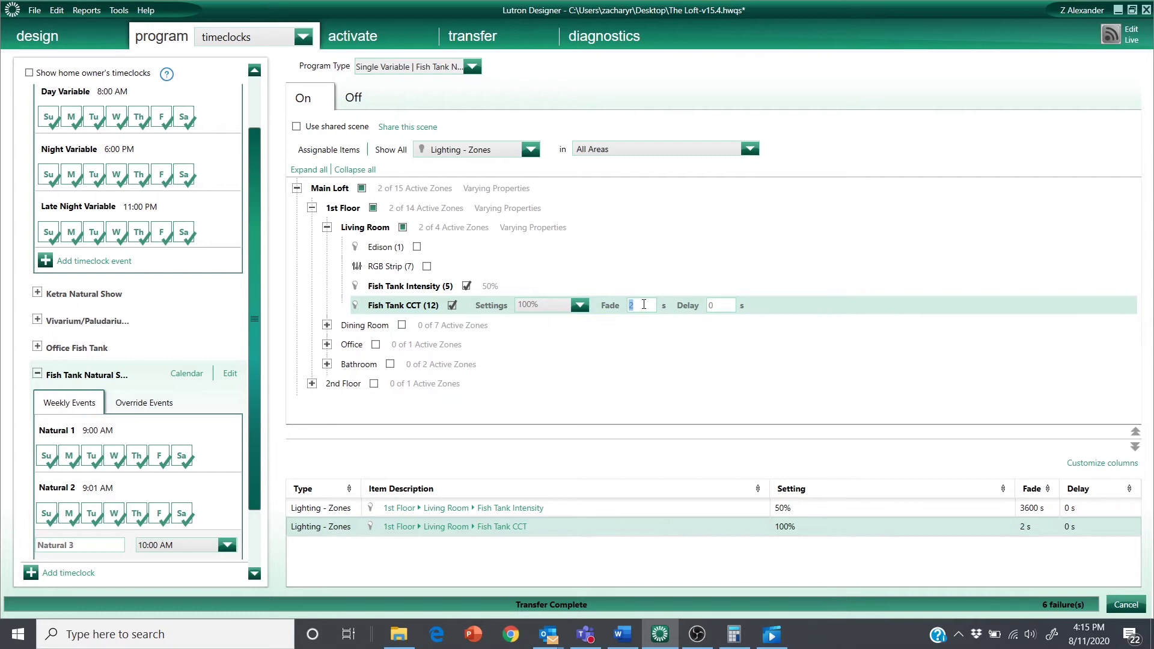
text(3600)
Step: Add a fourth weekly event named Natural 4 to the fish tank timeclock at a fixed time of 11:00 AM
click(110, 528)
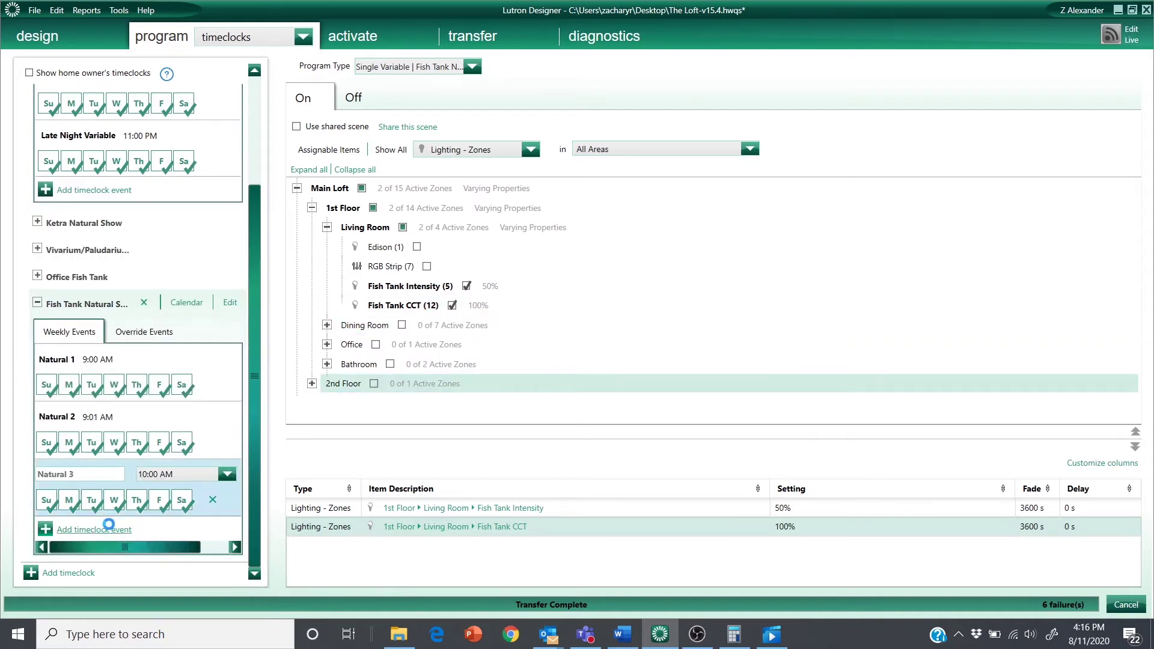
text(Natural )
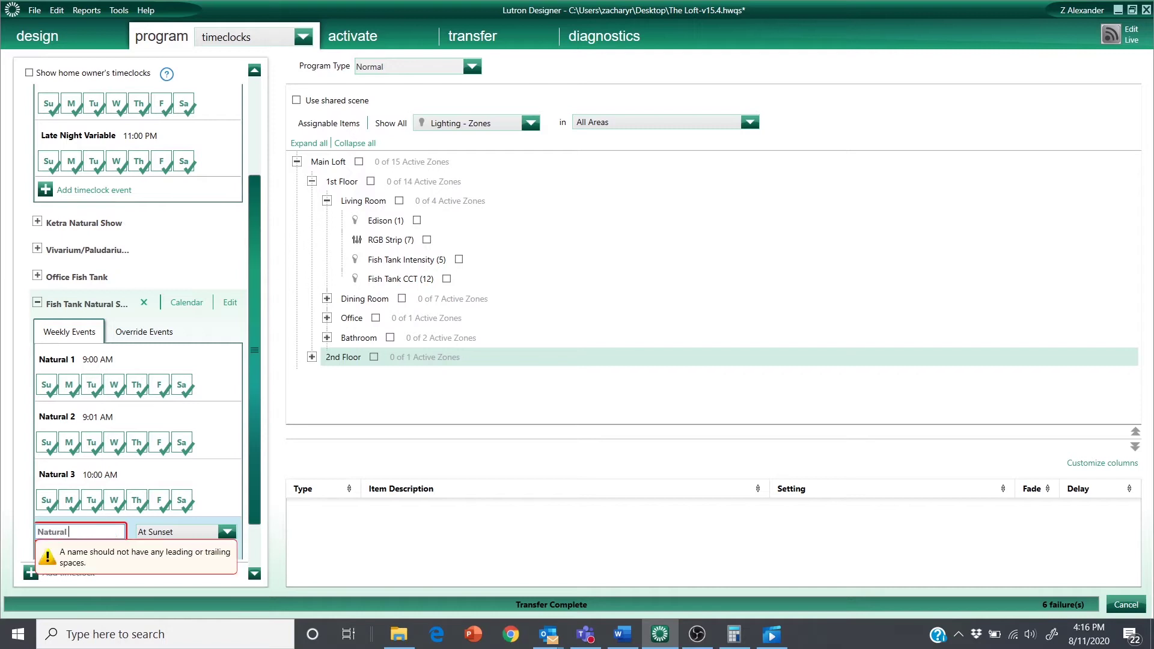
text(4)
click(197, 532)
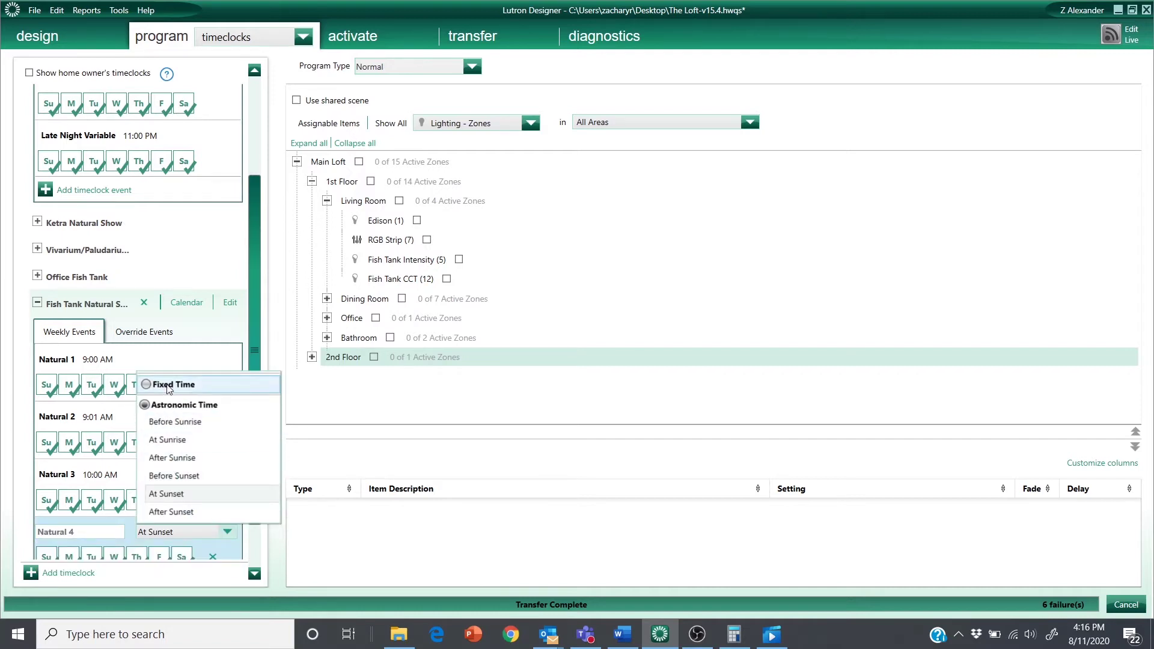
click(168, 387)
click(209, 551)
text(11)
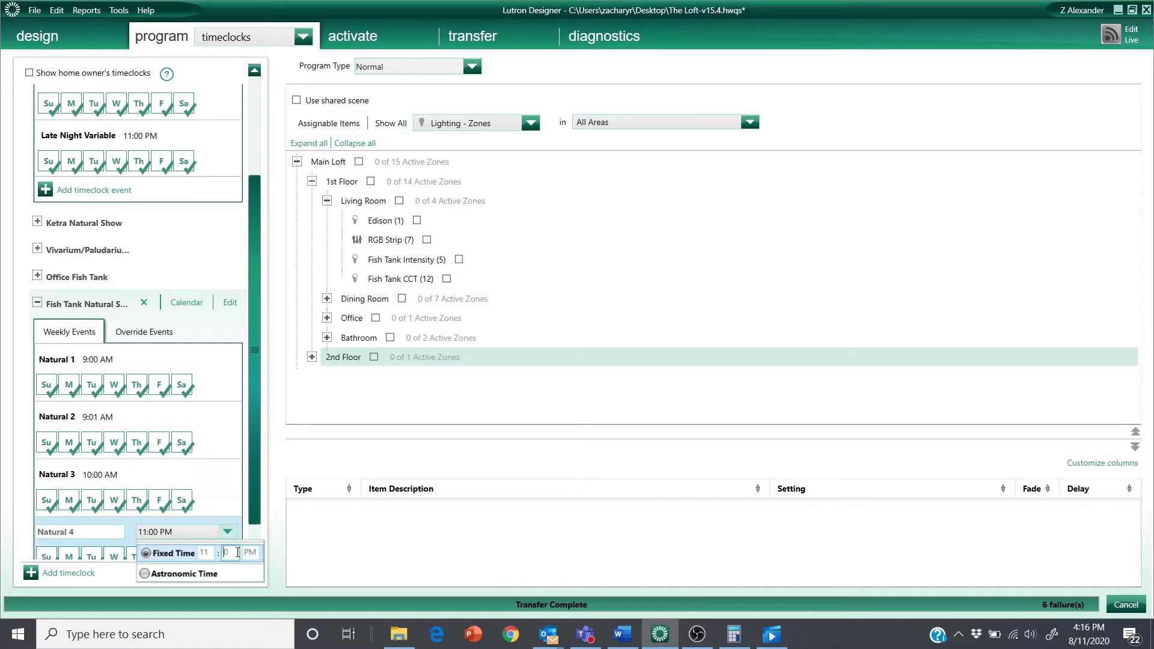
click(249, 552)
text(AM)
Step: Make the Natural 4 event a single-variable program based on the Fish Tank Natural Show variable
click(466, 67)
click(465, 67)
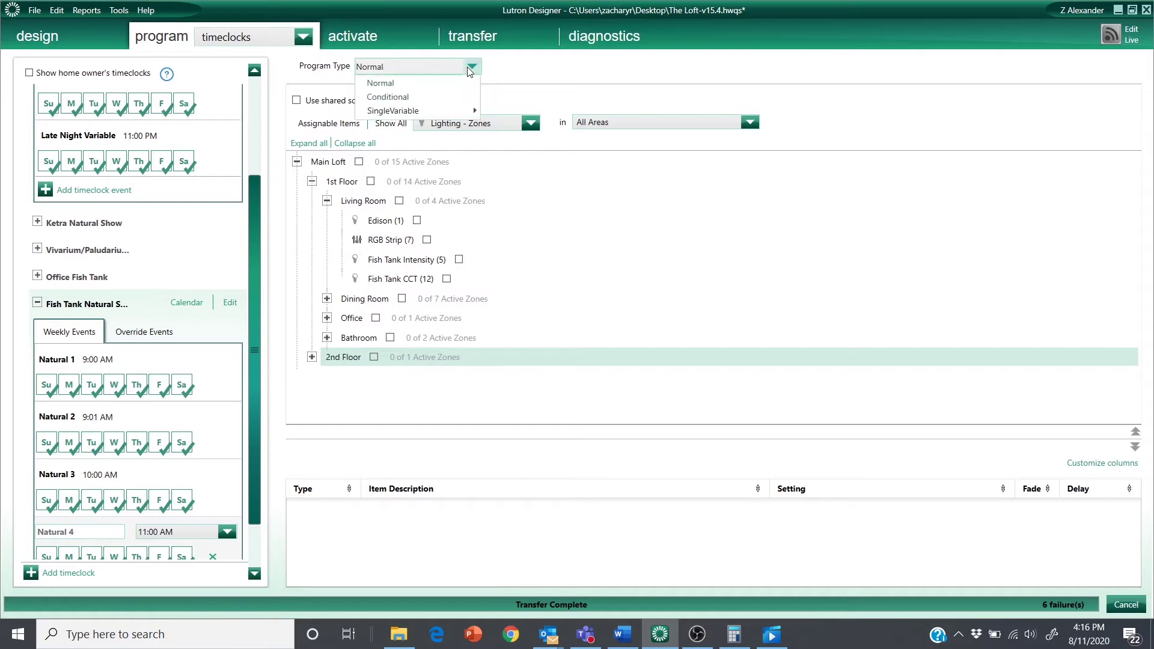
mouse_move(431, 110)
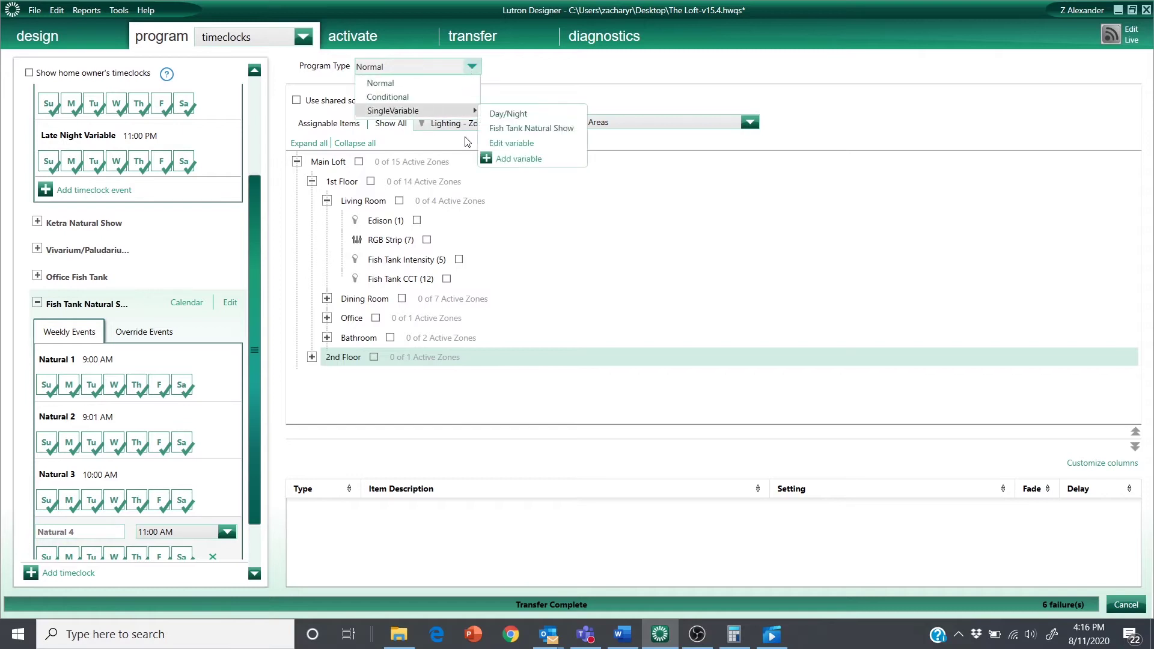
click(511, 123)
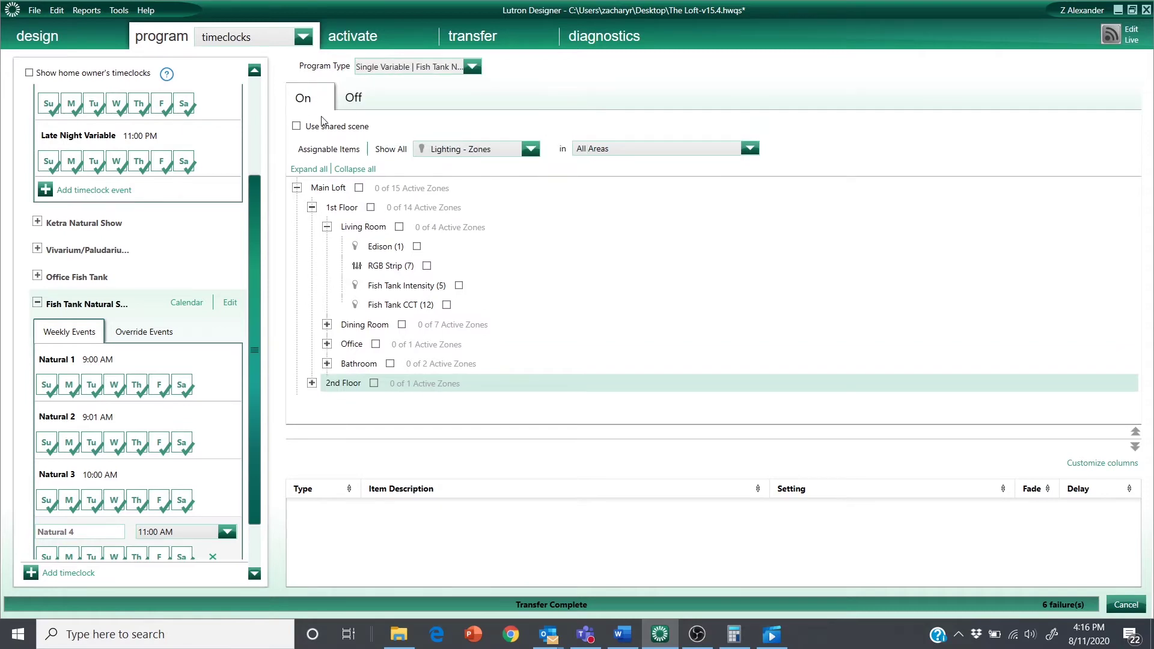
Step: Assign Fish Tank Intensity to Natural 4's On state at 75% with a 3600 s fade
click(442, 288)
click(459, 285)
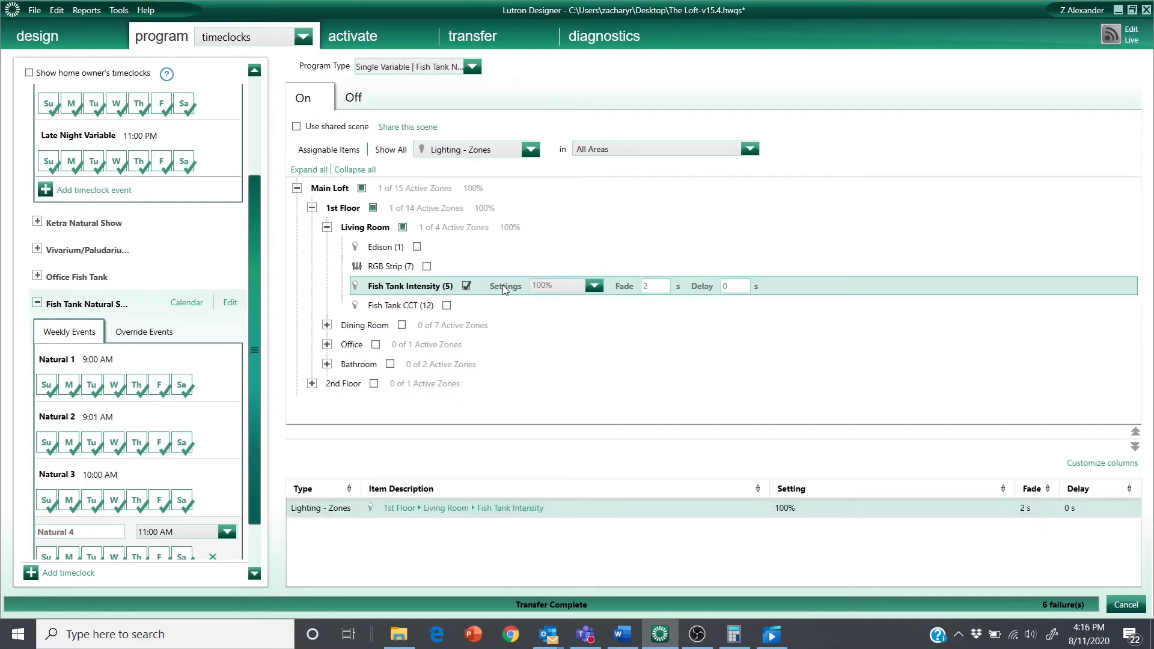
click(593, 286)
click(557, 330)
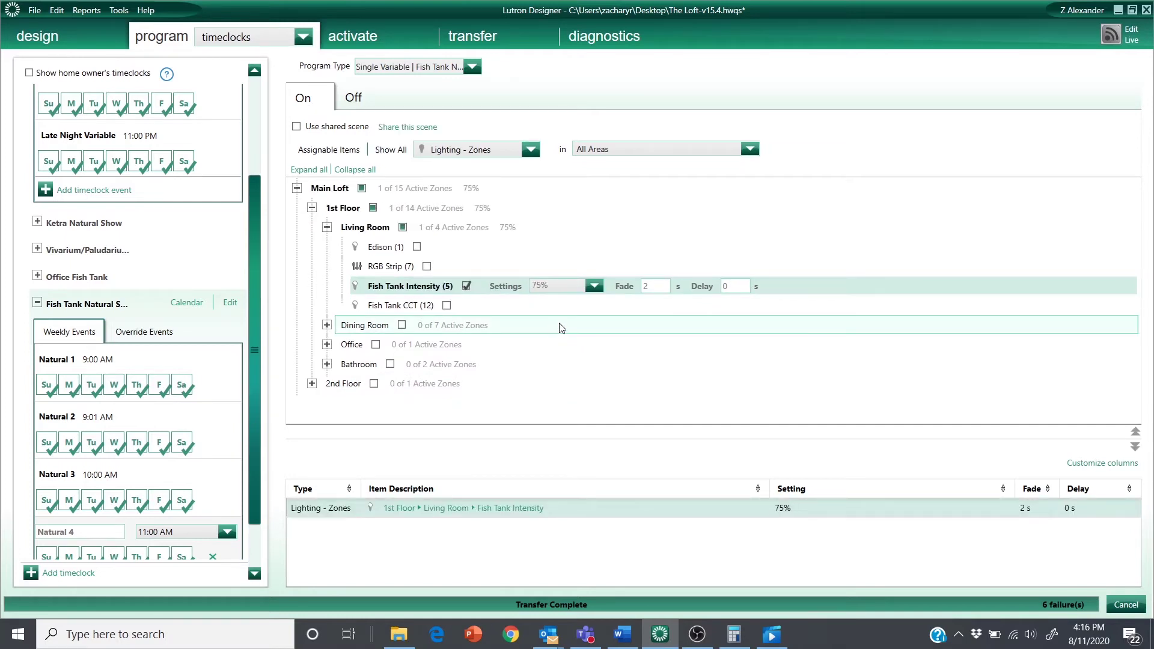
click(649, 287)
text(3600)
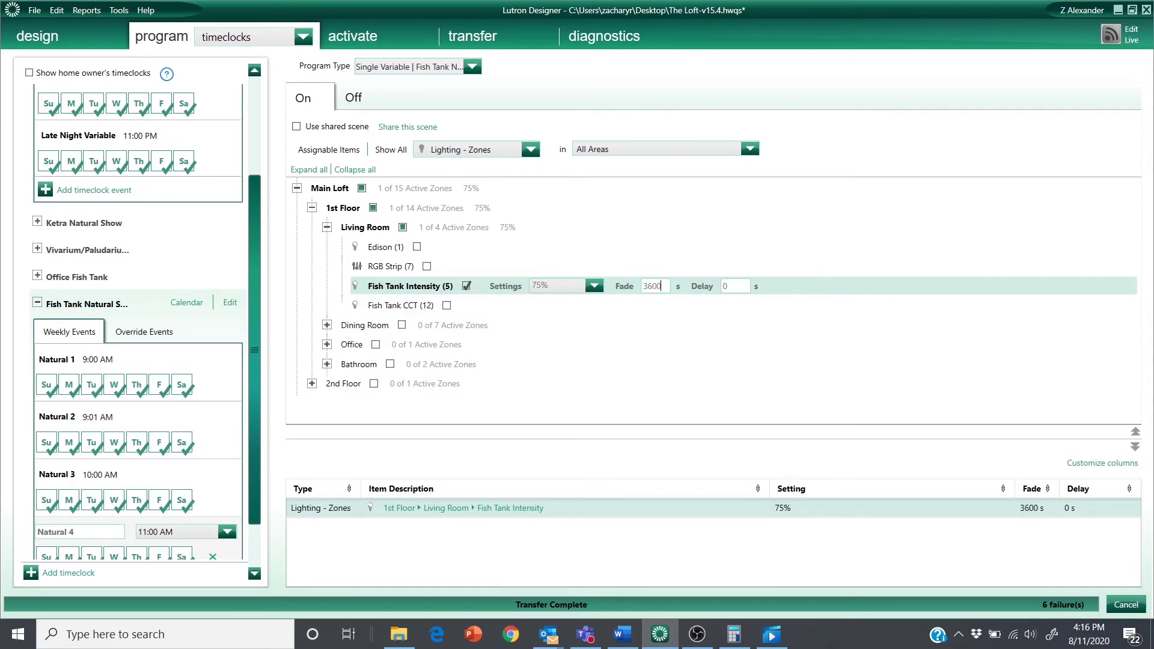
Step: Assign Fish Tank CCT to Natural 4's On state at 100% with a 3600 s fade
click(452, 305)
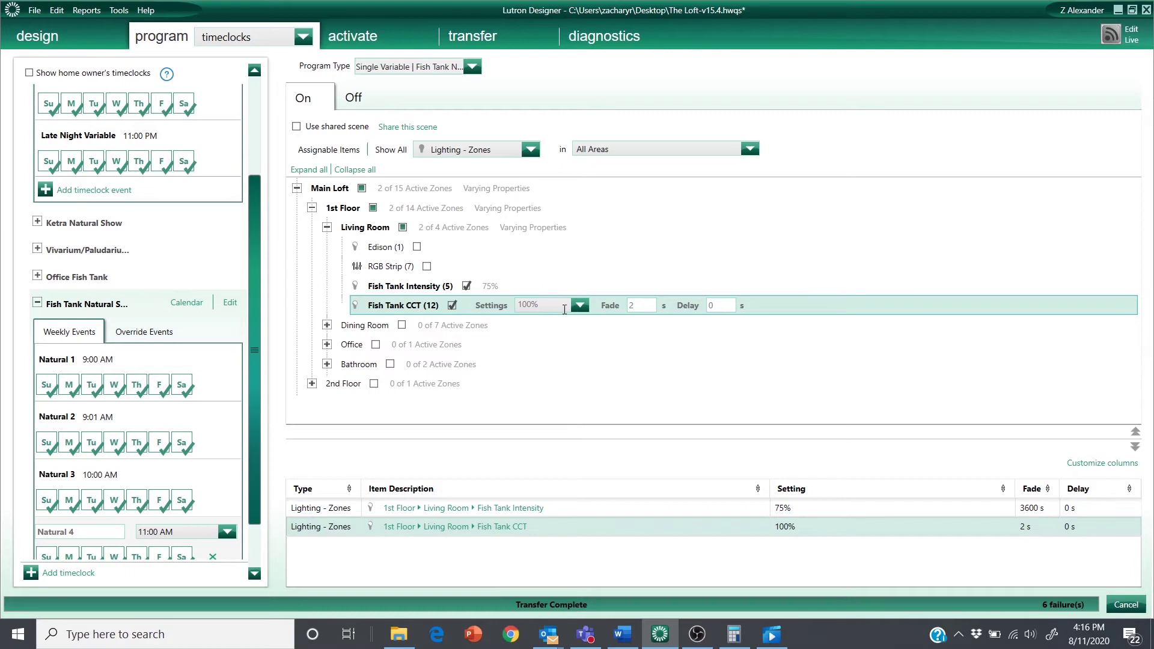
click(644, 306)
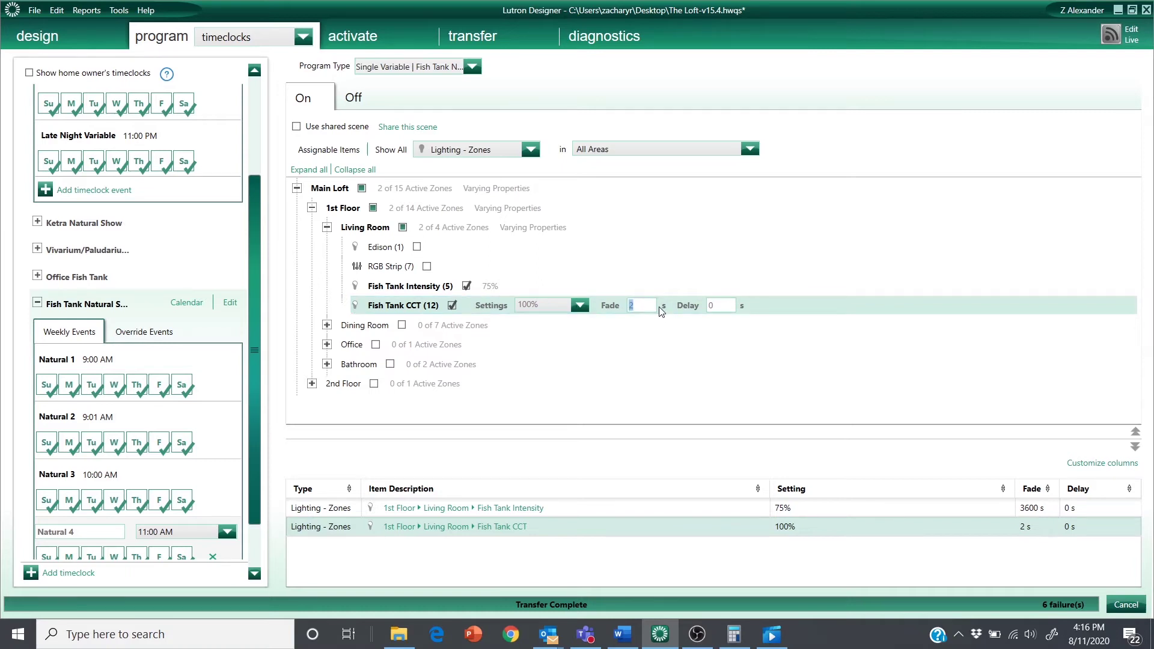
text(3600 s)
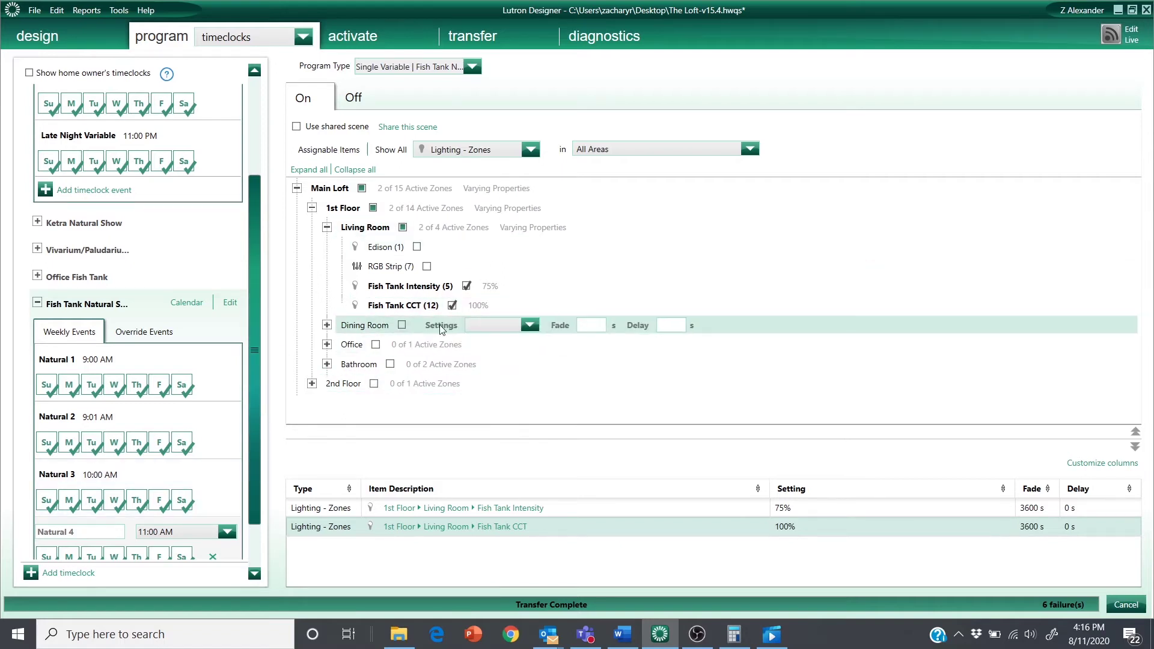
mouse_move(500, 308)
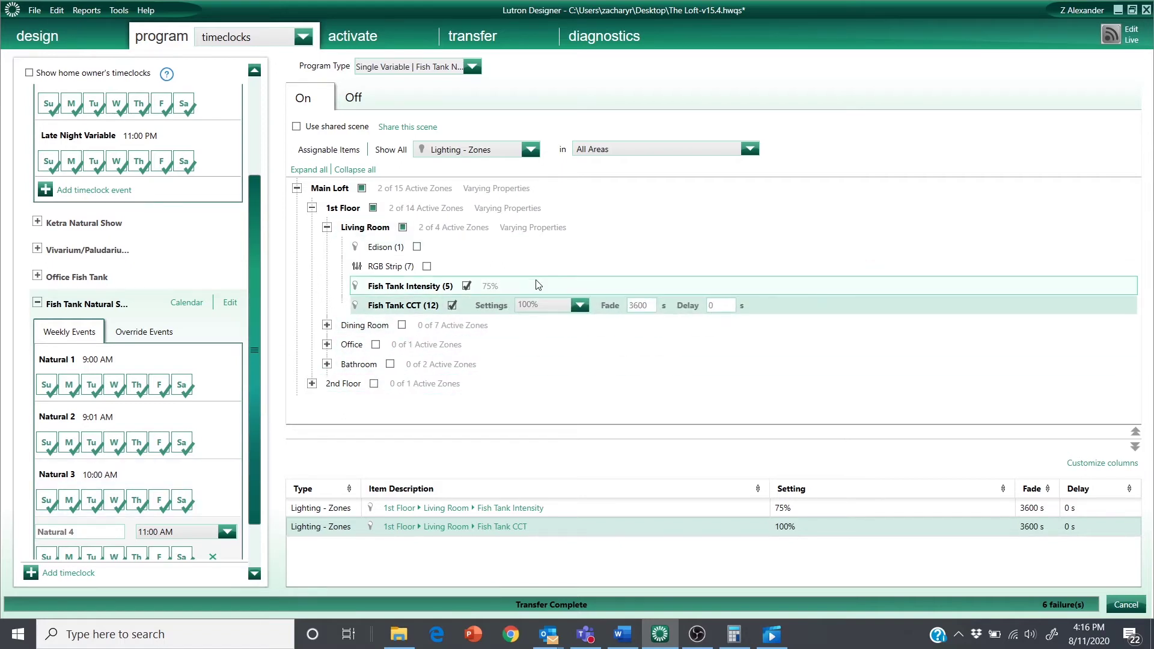
Step: Add a fifth weekly event named Natural 5 to the fish tank timeclock at a fixed time of 12:00 PM
drag(255, 460, 254, 504)
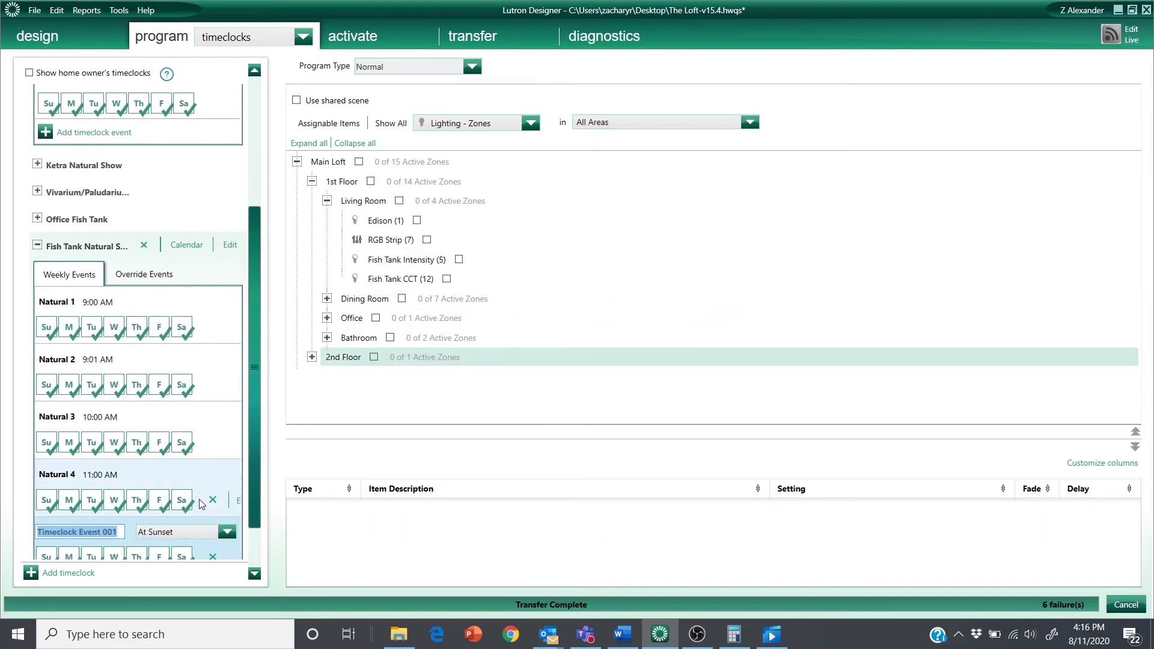
text(Natural)
text(5)
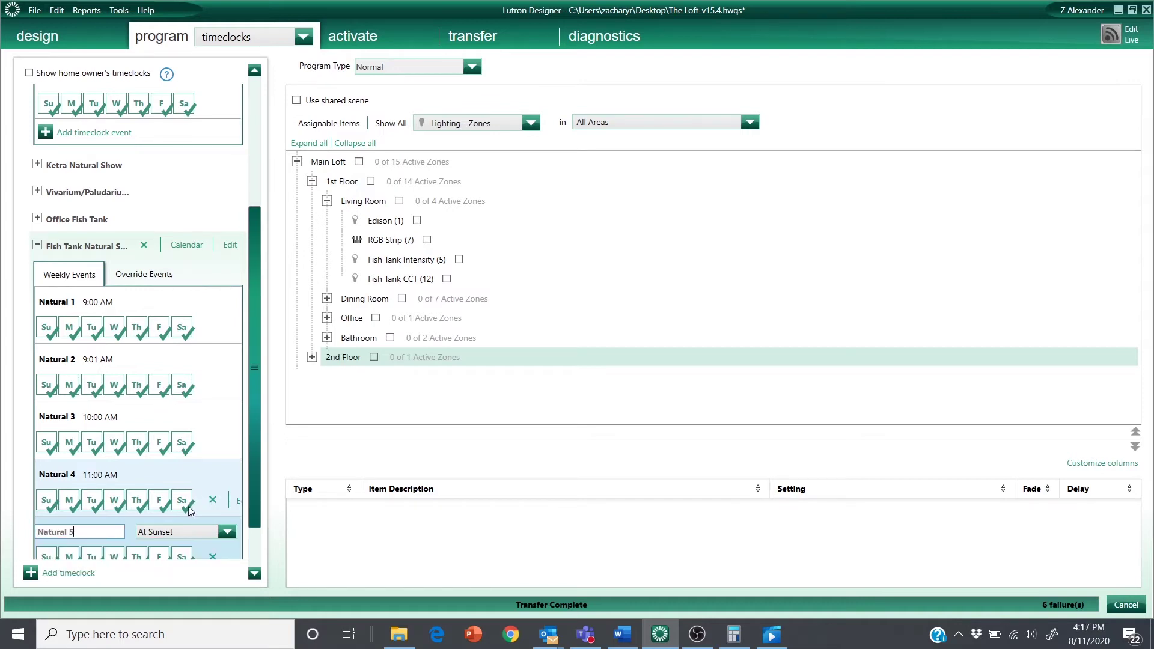
click(227, 532)
click(168, 384)
click(206, 552)
click(248, 553)
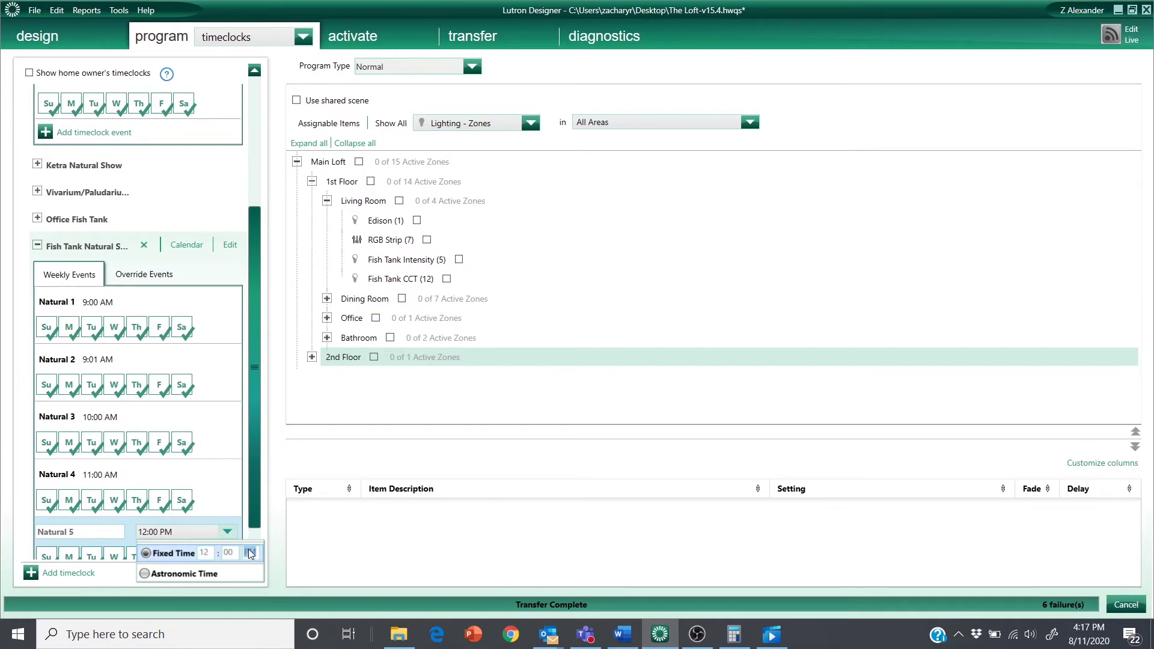
Step: Make the Natural 5 event a single-variable program based on the Fish Tank Natural Show variable
click(448, 262)
click(438, 67)
mouse_move(397, 114)
click(550, 128)
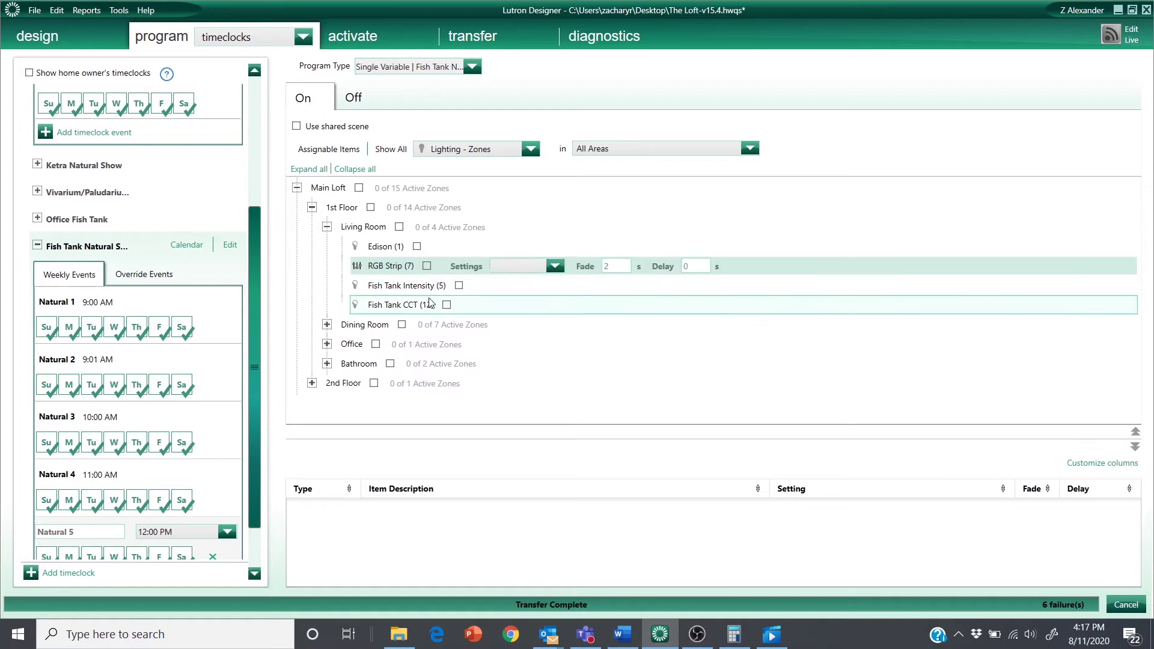
Step: Assign Fish Tank Intensity and Fish Tank CCT to Natural 5's On state, both at 100% with a 3600 s fade
click(459, 286)
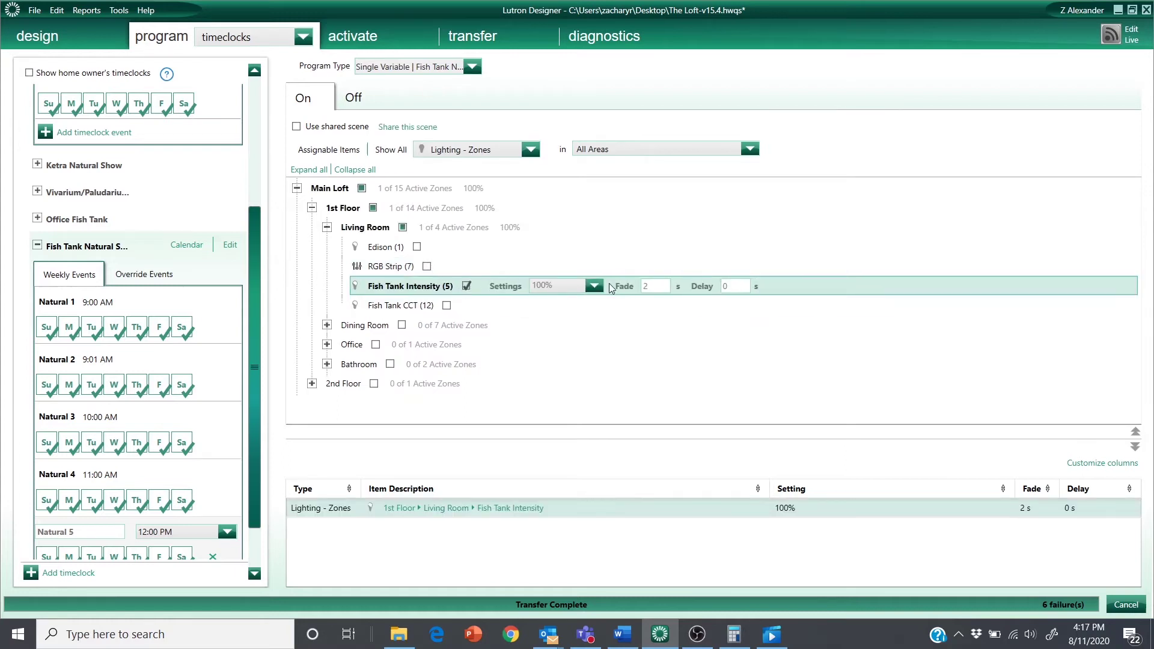
click(447, 306)
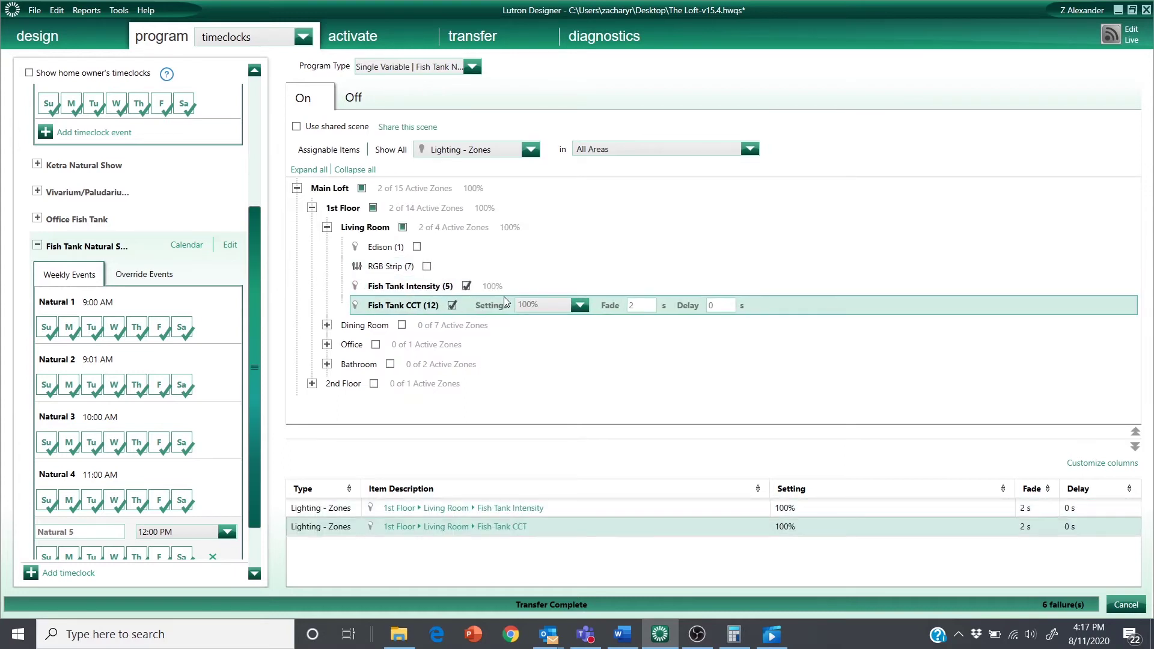
double_click(656, 283)
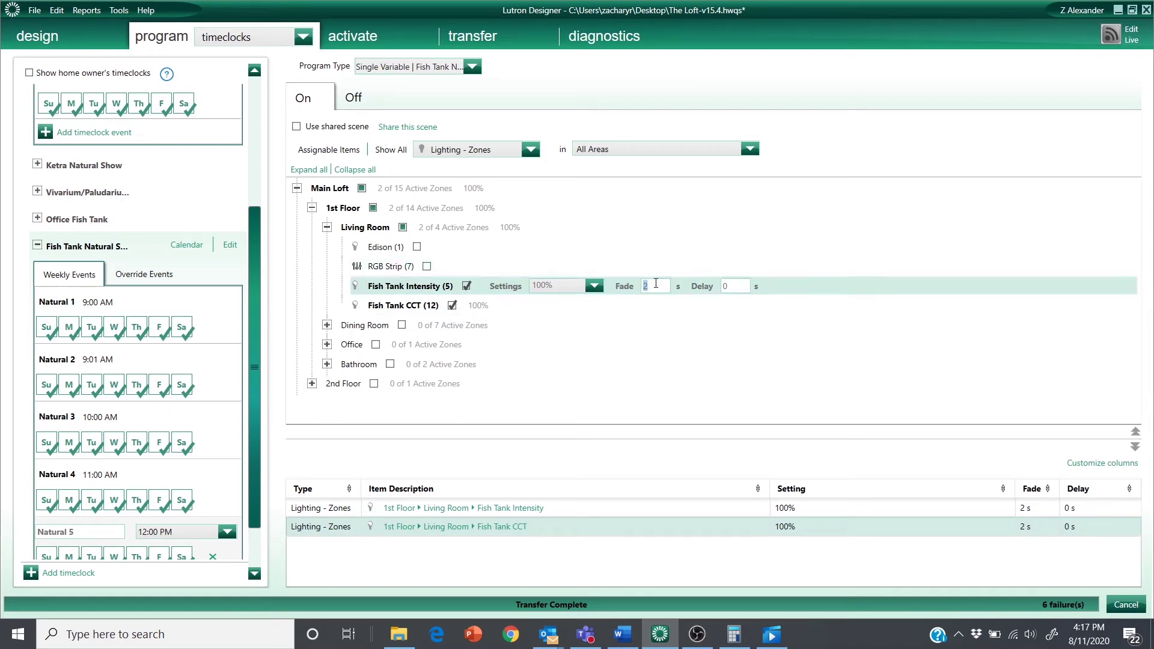
text(3600)
double_click(645, 304)
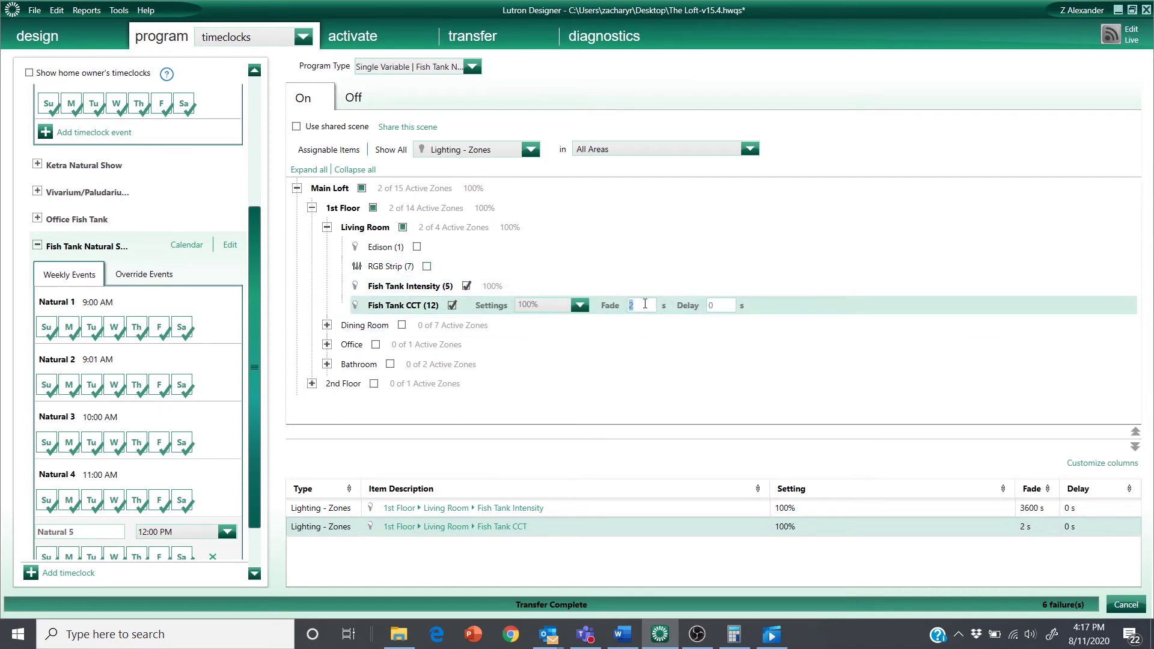
text(3600)
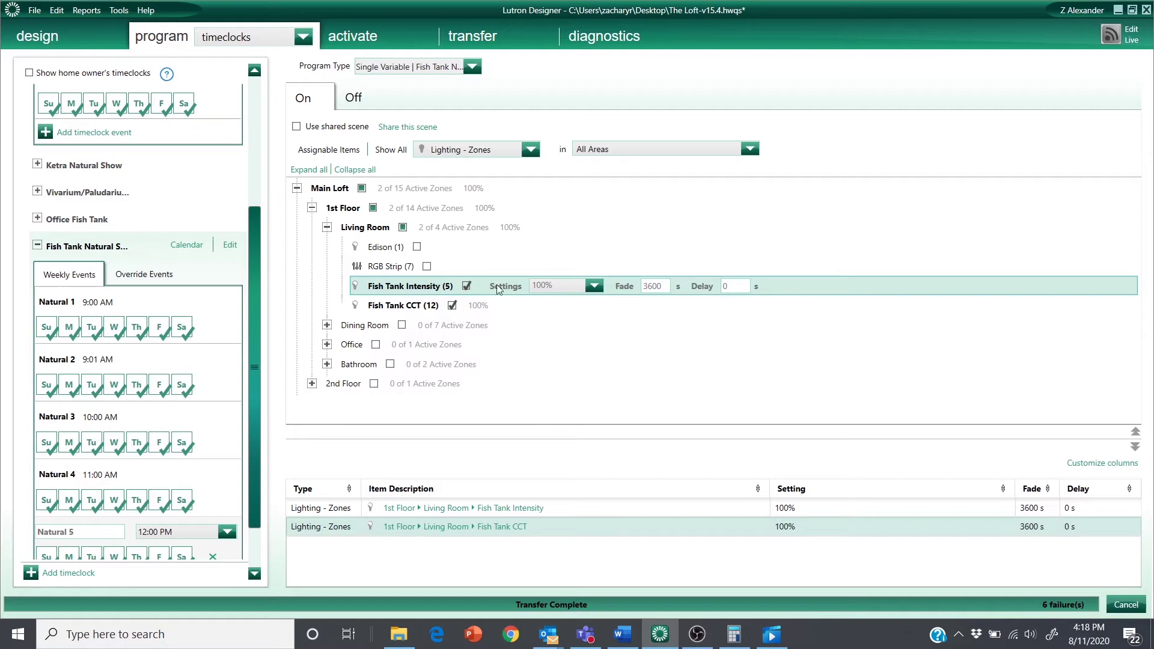
click(424, 305)
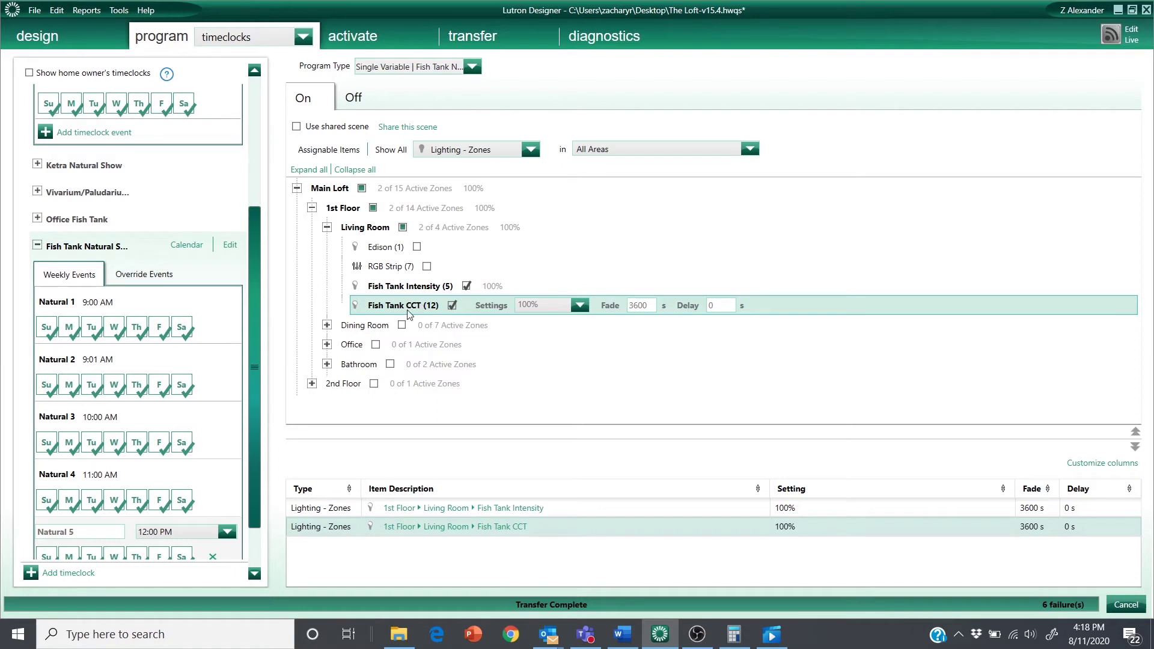
click(361, 325)
Step: Add a sixth weekly event named Natural 6 to the fish tank timeclock at a fixed time of 5:00 PM
drag(256, 497, 249, 545)
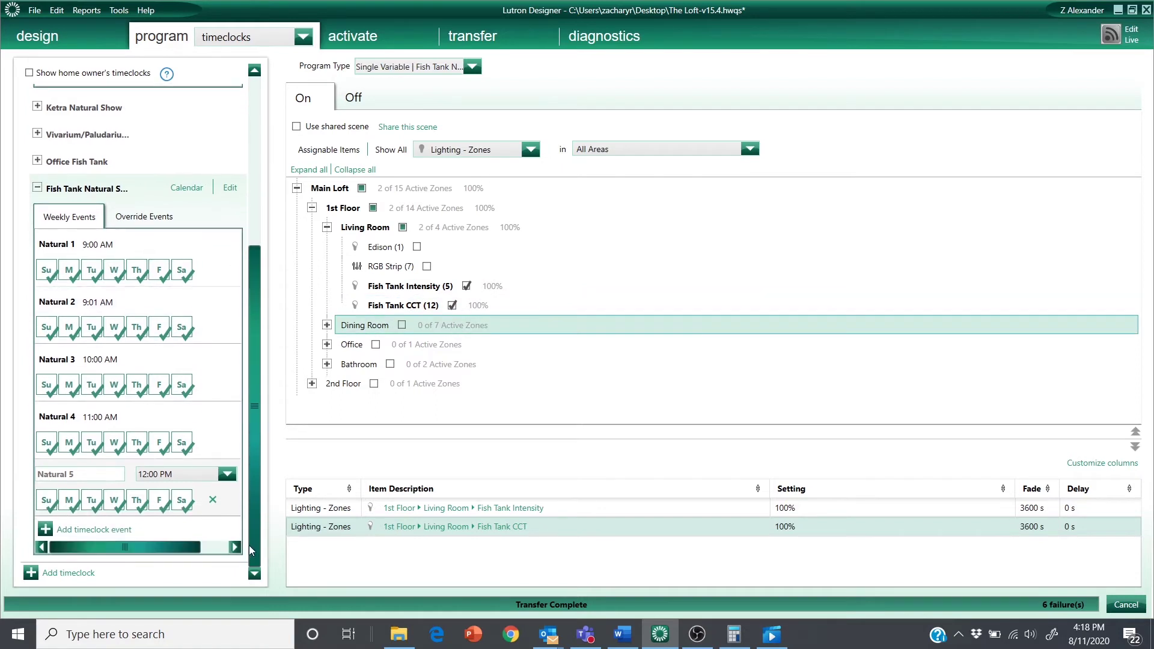
click(117, 529)
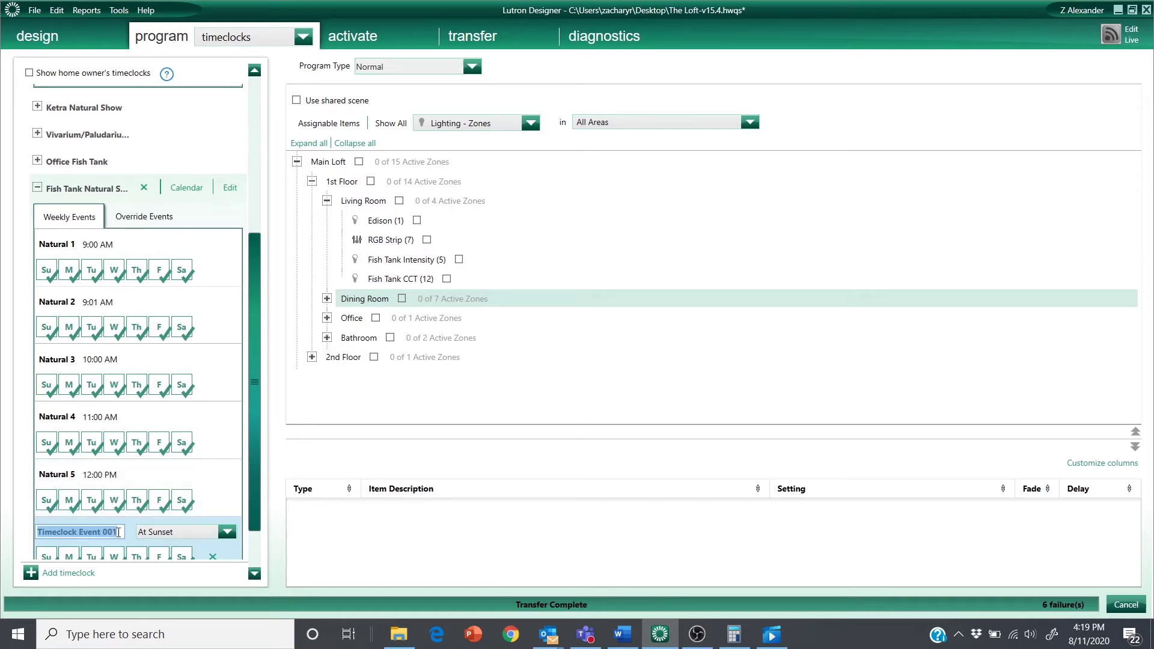
text(Natural )
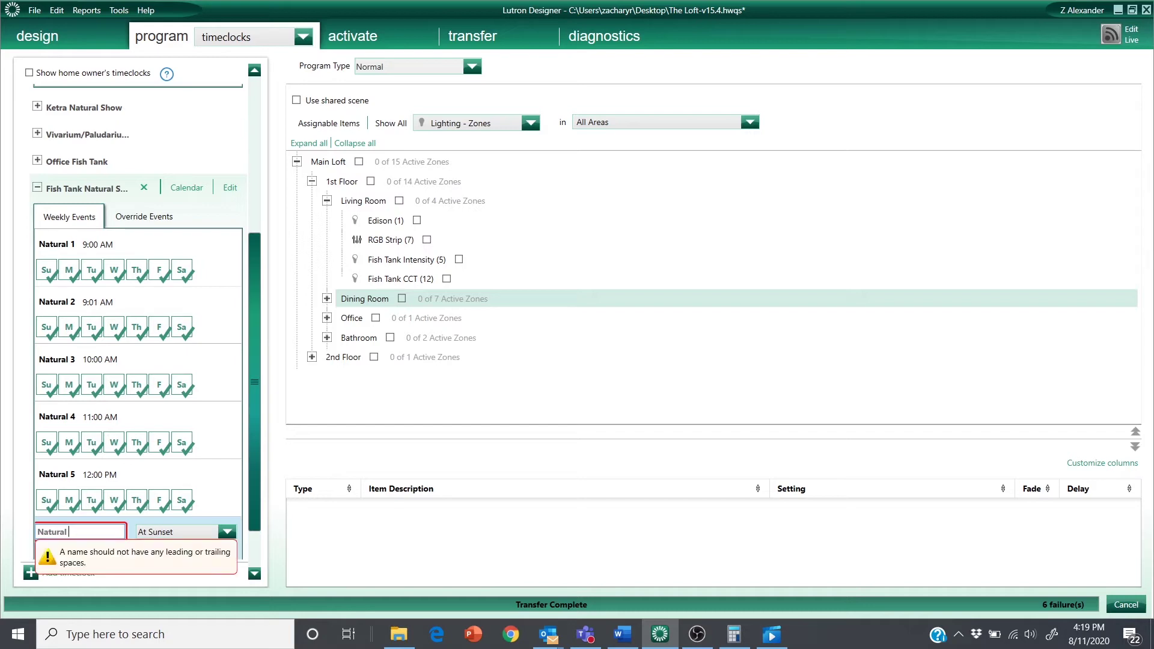
text(6)
click(155, 534)
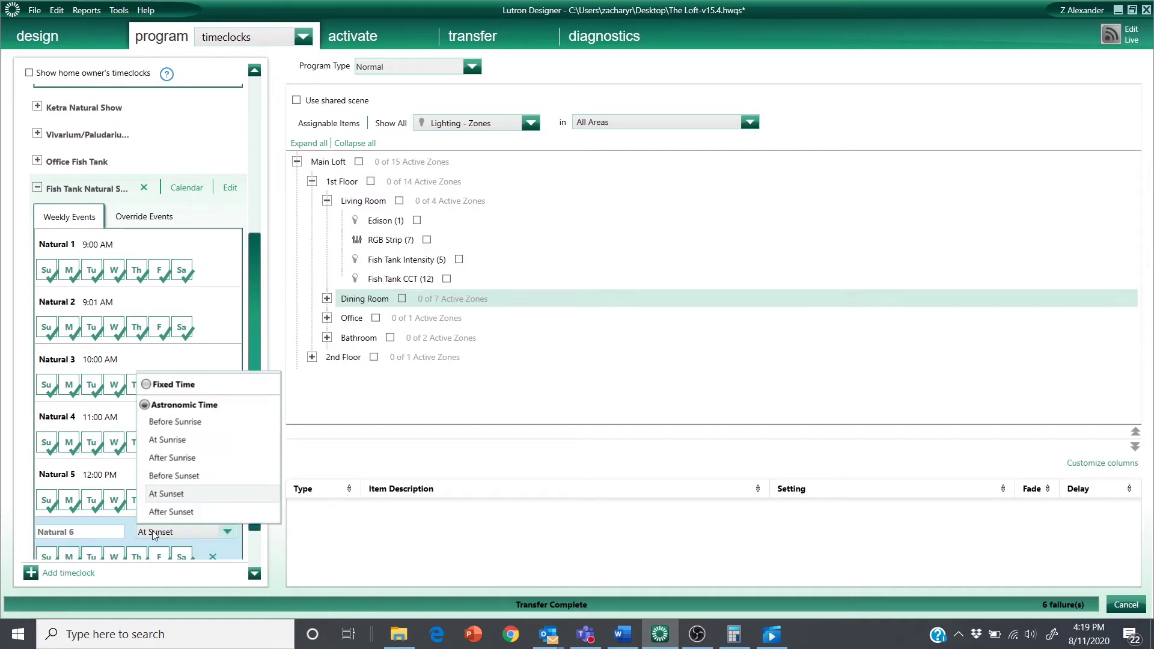
click(173, 384)
click(227, 531)
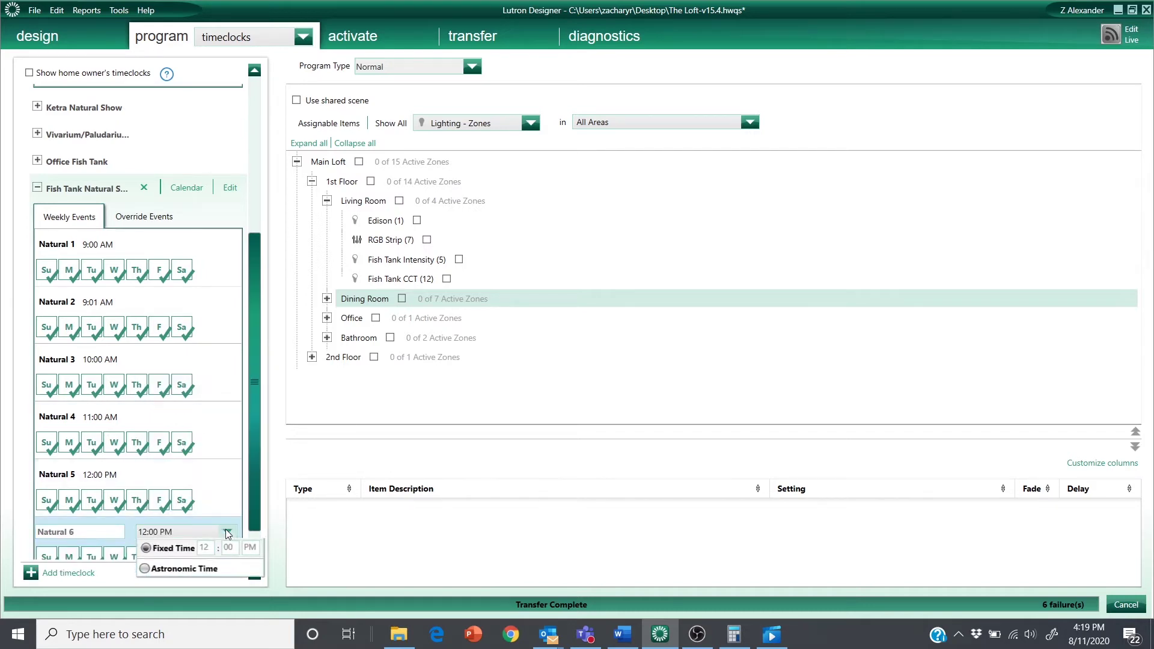
text(5)
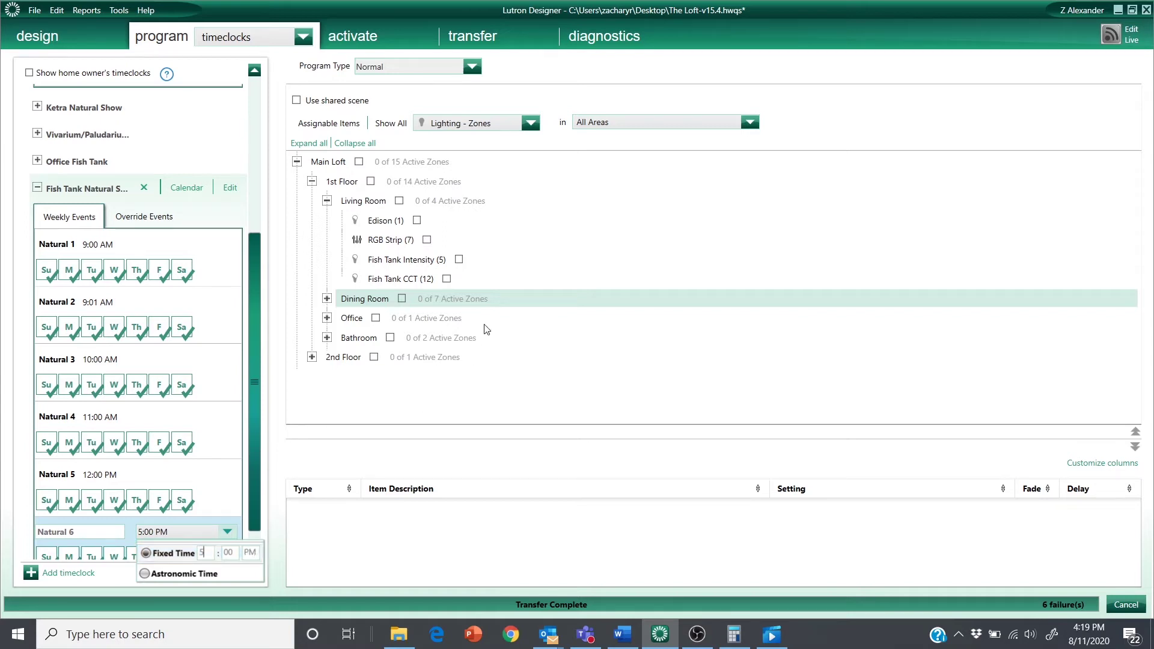
Step: Make the Natural 6 event a single-variable program based on the Fish Tank Natural Show variable
click(409, 67)
click(410, 68)
mouse_move(457, 111)
click(509, 127)
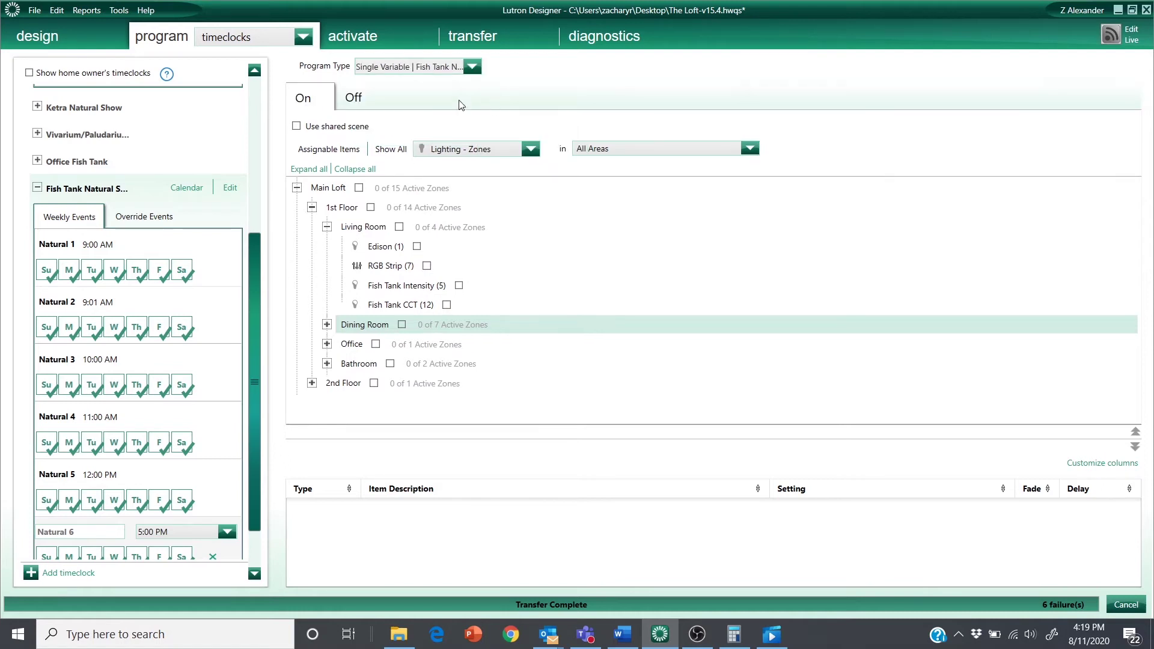
Step: Assign Fish Tank Intensity to Natural 6's On state at 75% with a 3600 s fade
click(459, 285)
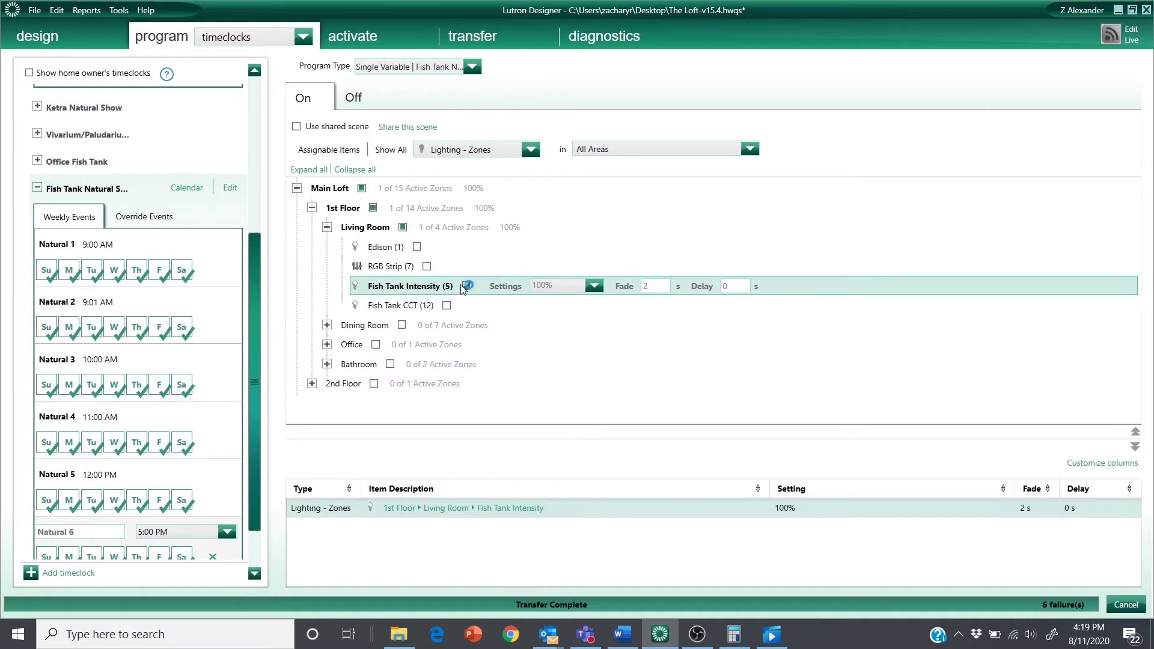
text(75)
key(Tab)
text(3600)
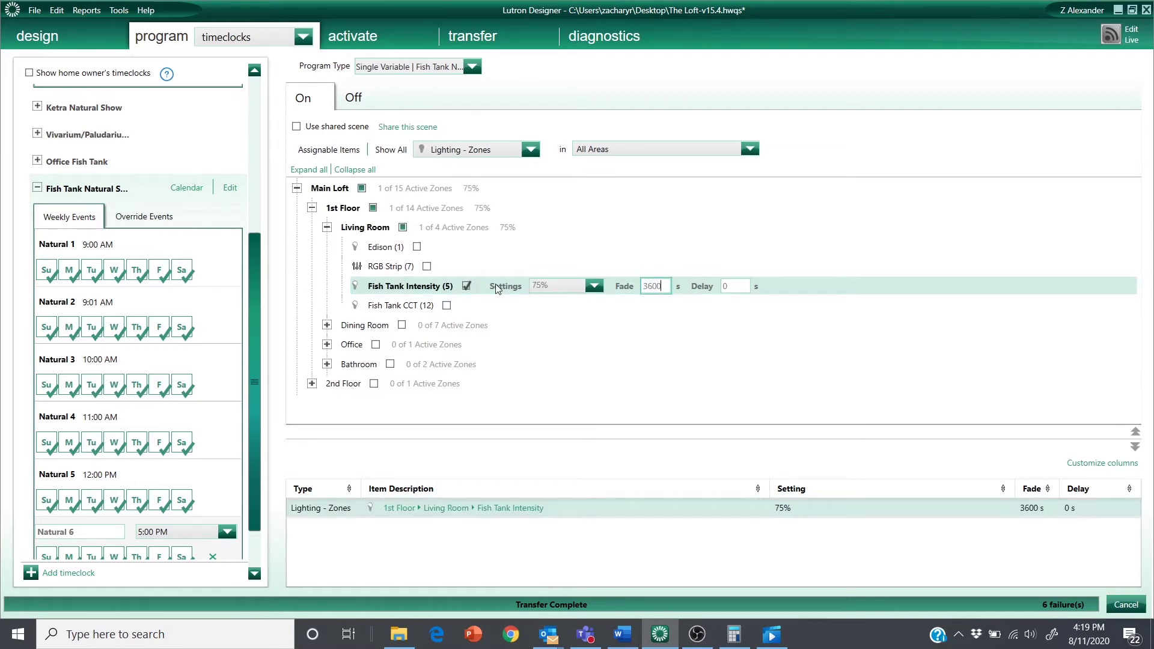
Step: Assign Fish Tank CCT to Natural 6's On state at 100% with a 3600 s fade
click(447, 305)
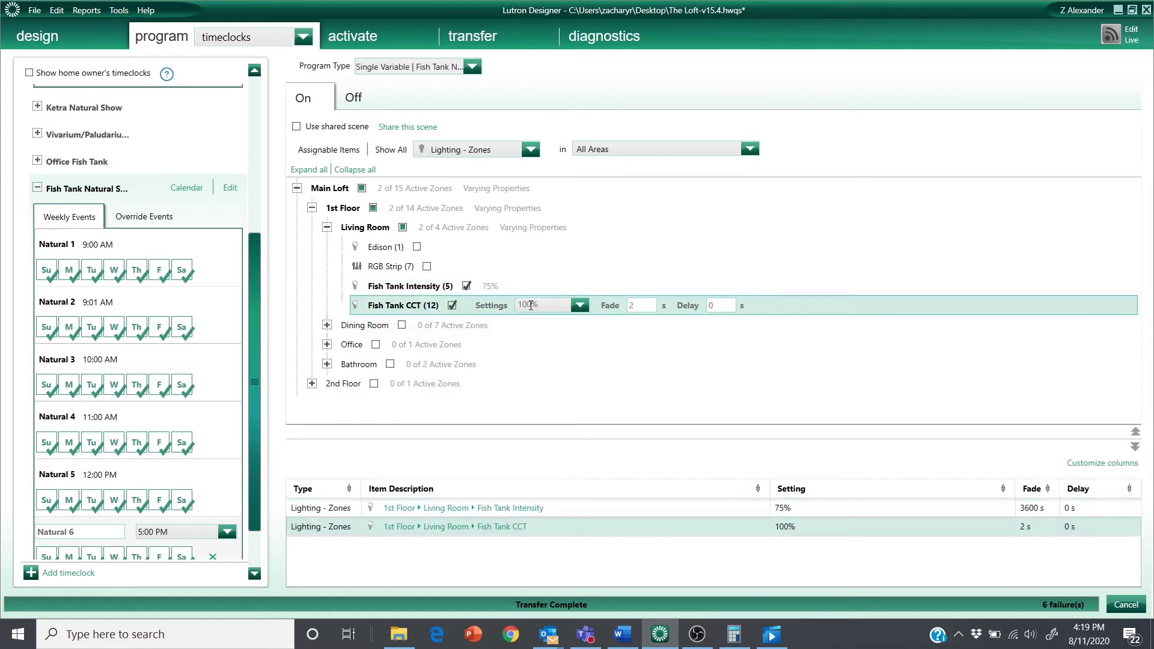
click(641, 305)
text(3600)
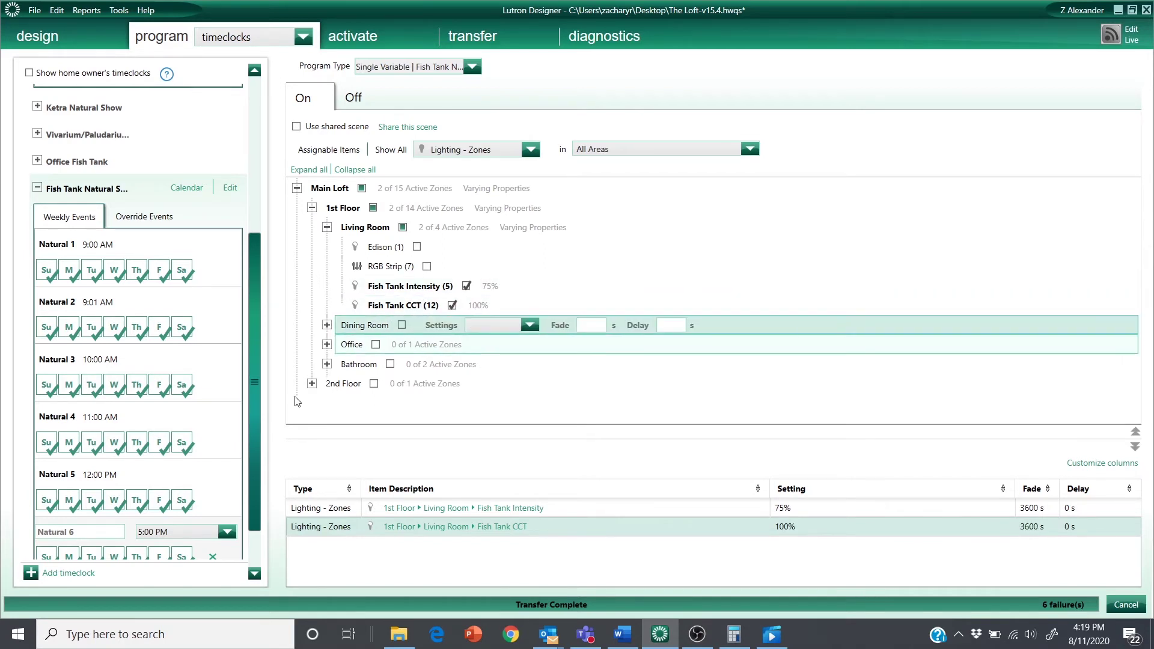
Step: Add a seventh weekly event named Natural 7 to the fish tank timeclock at a fixed time of 6:00 PM
scroll(257, 516, down, 1)
scroll(257, 517, down, 1)
click(96, 530)
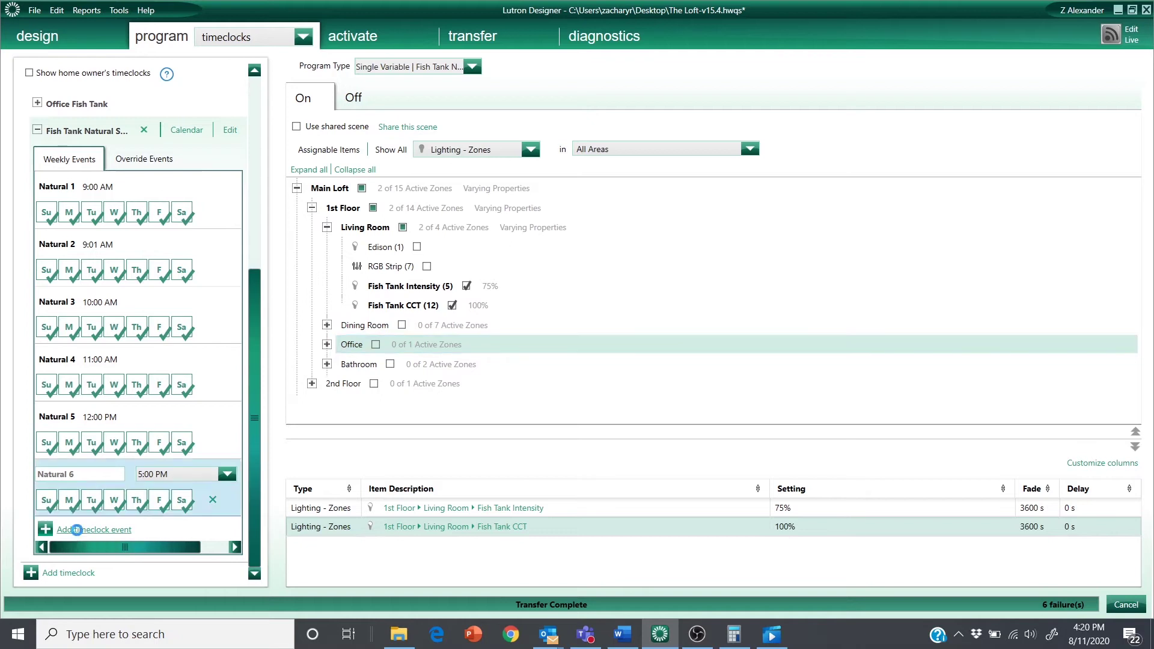
text(Natu)
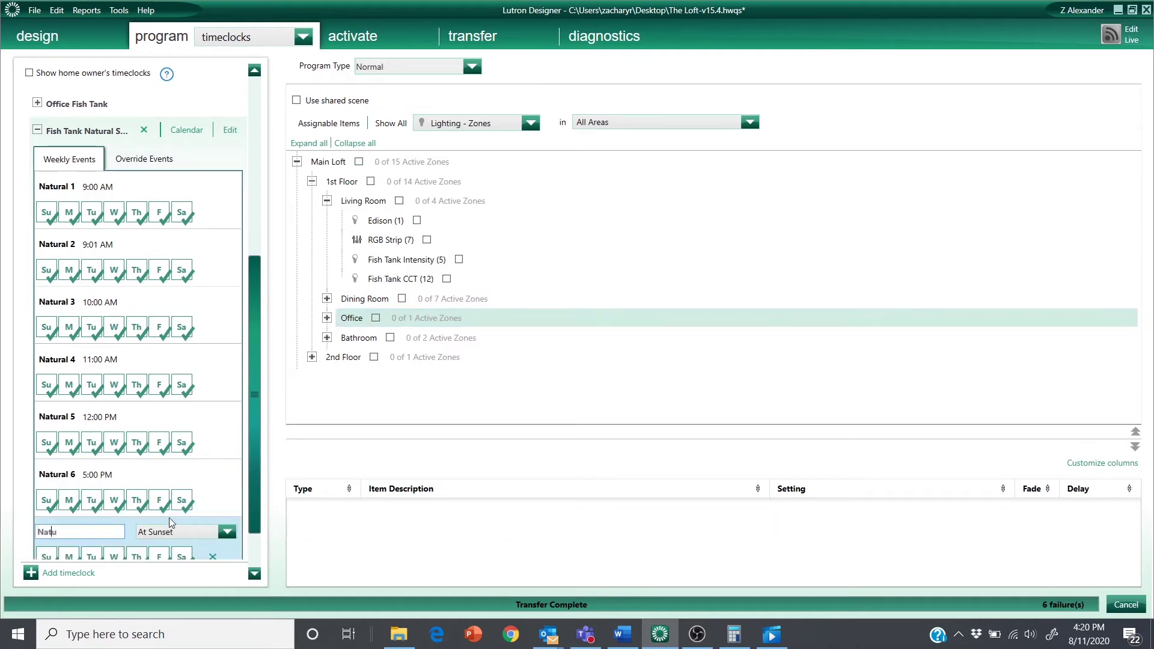
text(ral 7)
click(217, 531)
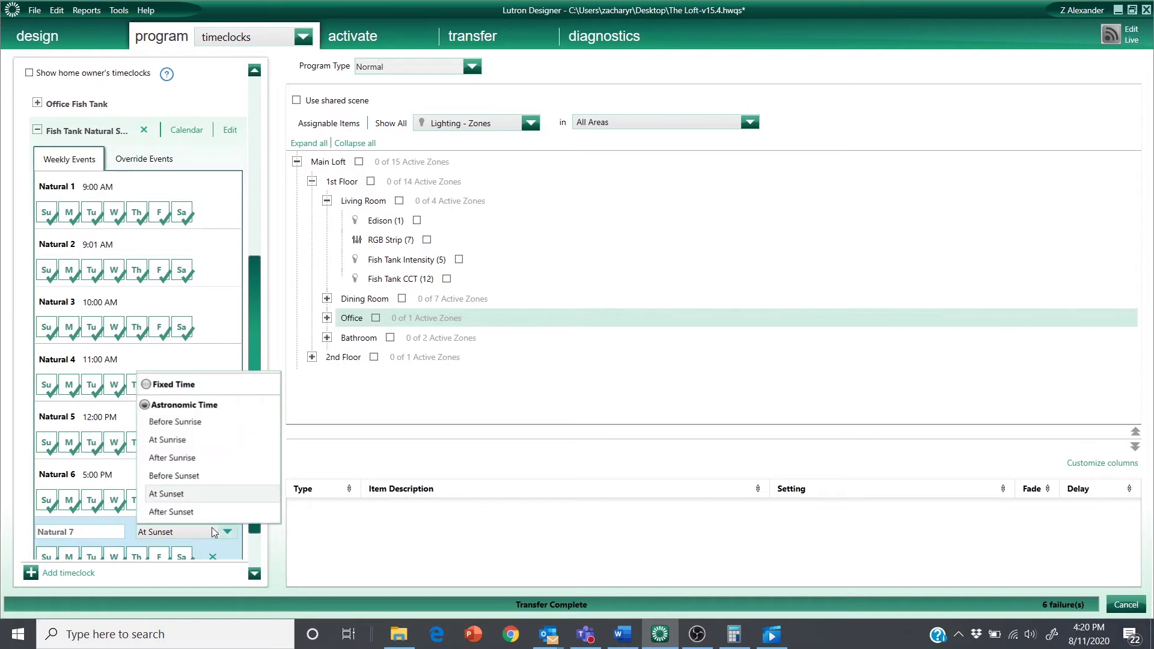
click(153, 384)
click(227, 531)
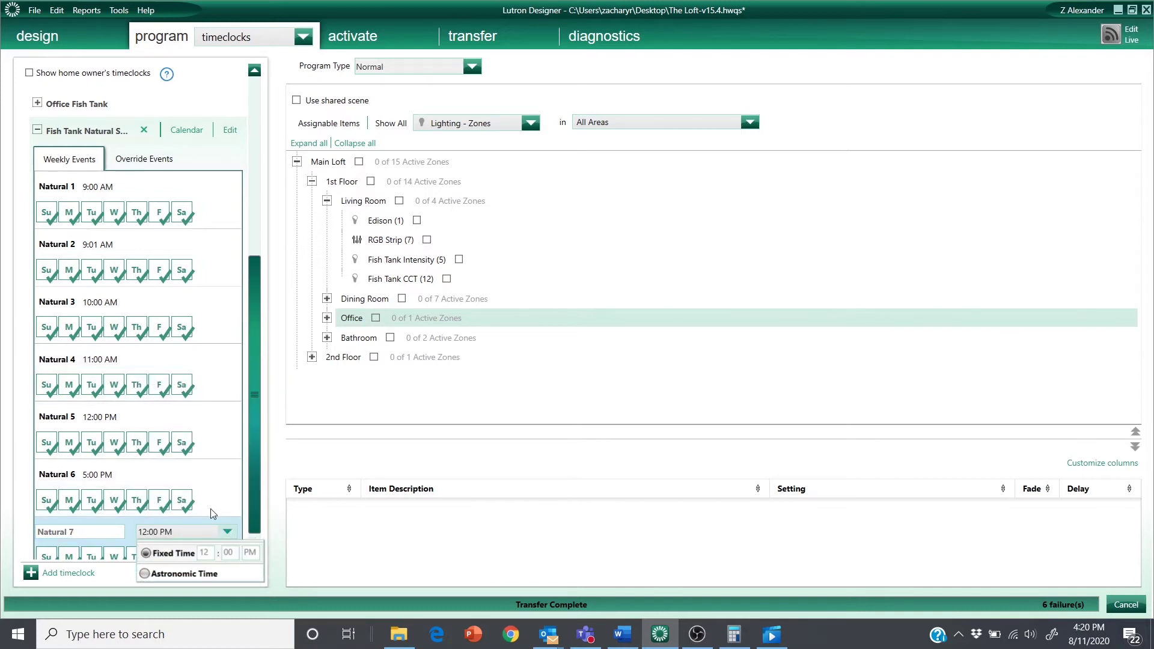
click(202, 552)
text(6)
Step: Make the Natural 7 event a single-variable program based on the Fish Tank Natural Show variable
click(406, 77)
click(405, 69)
mouse_move(405, 110)
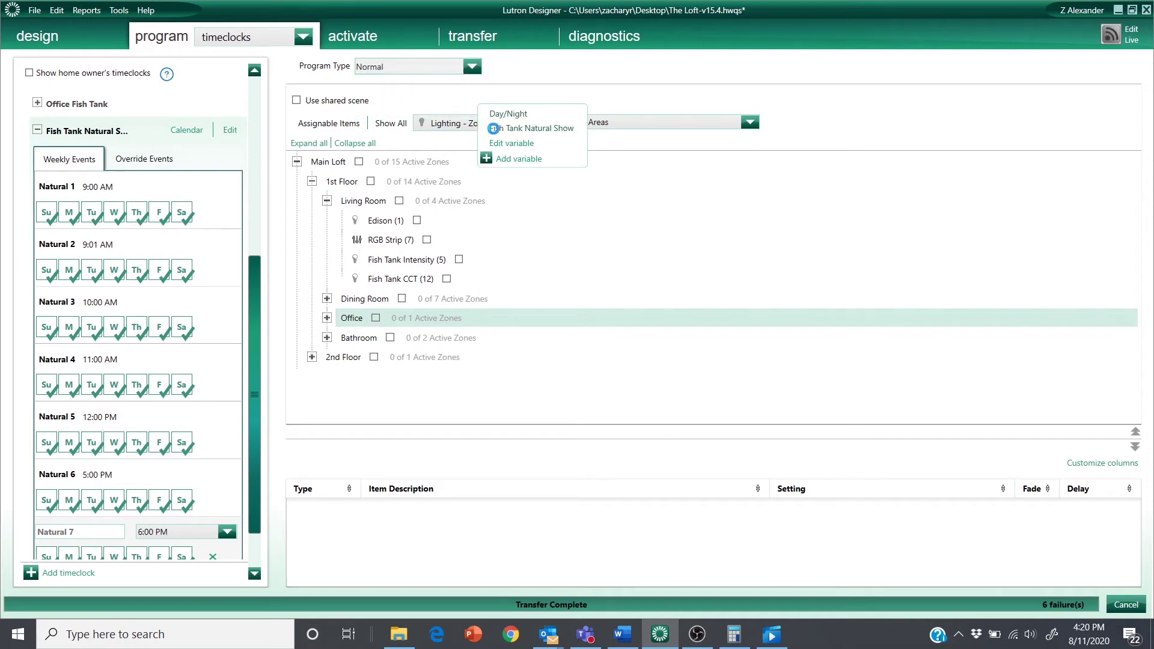
click(531, 128)
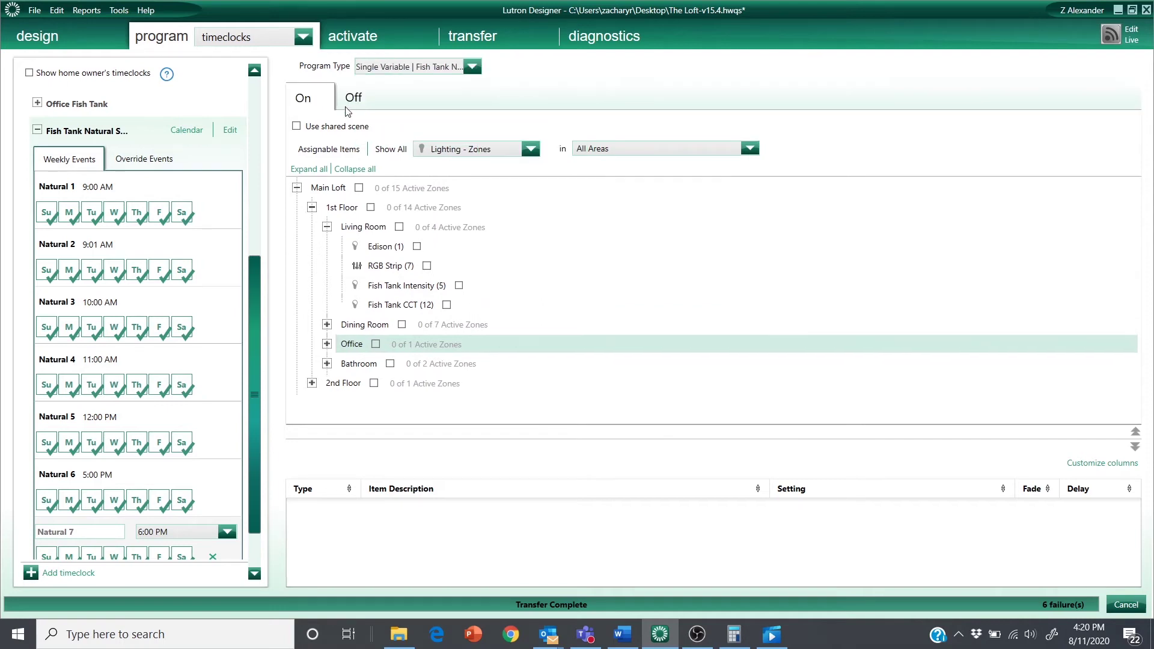
Step: Assign Fish Tank Intensity to Natural 7's On state at 50% with a 3600 s fade
click(459, 286)
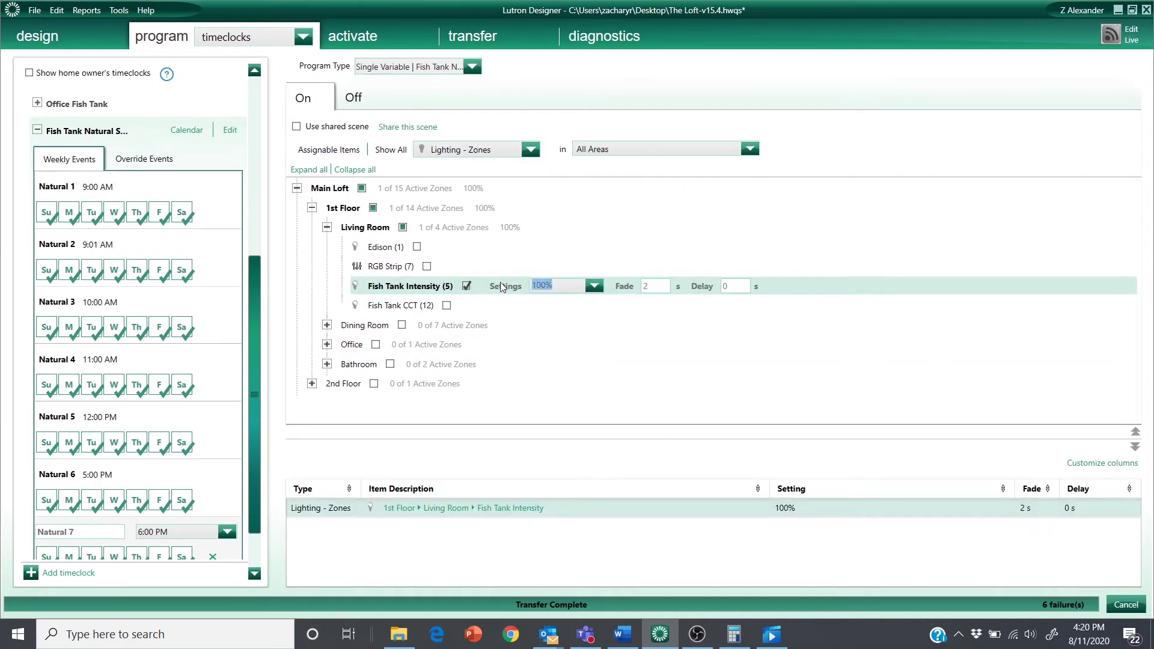
text(50)
key(Tab)
text(3600)
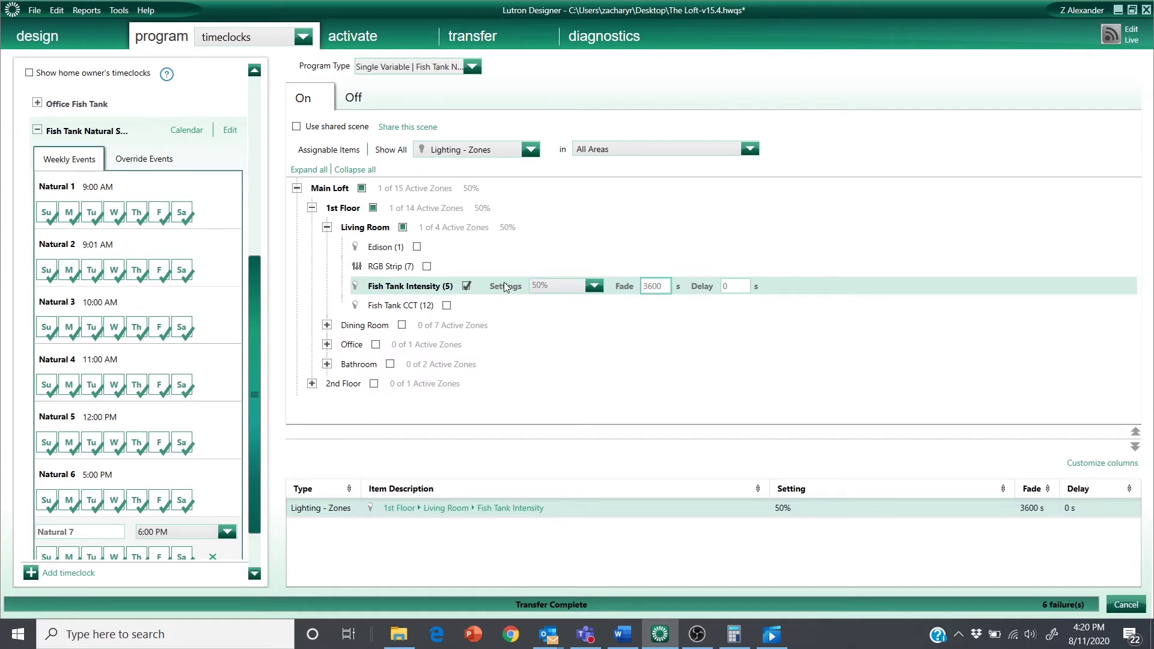
Step: Assign Fish Tank CCT to Natural 7's On state at 100% with a 3600 s fade
click(446, 305)
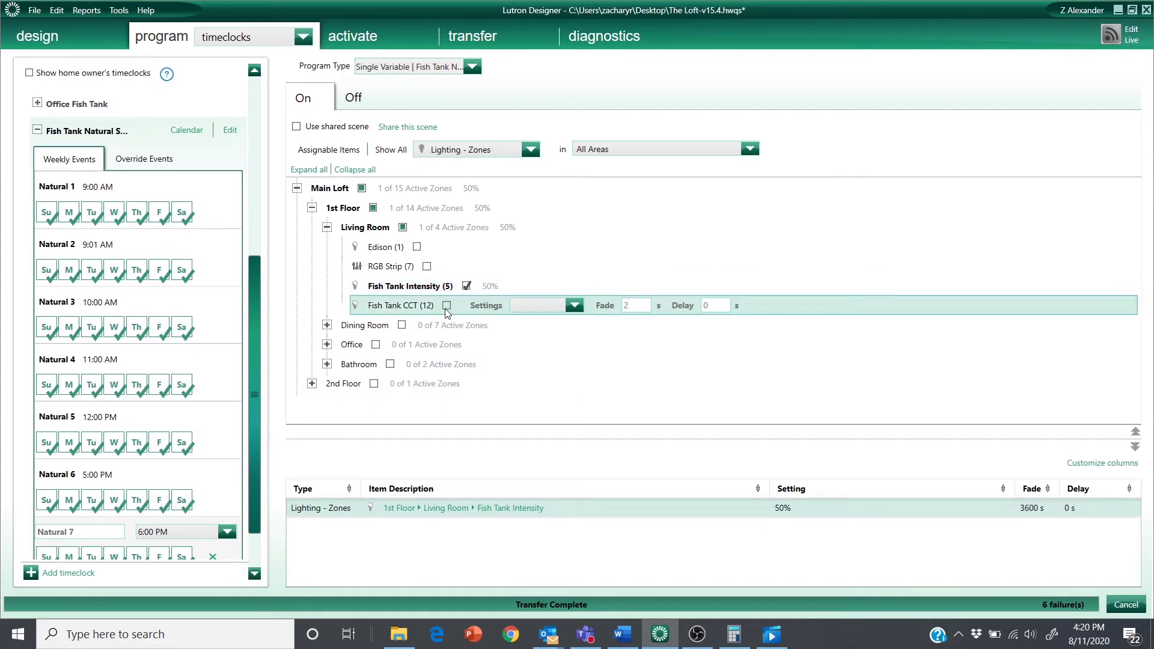
click(645, 304)
text(3600)
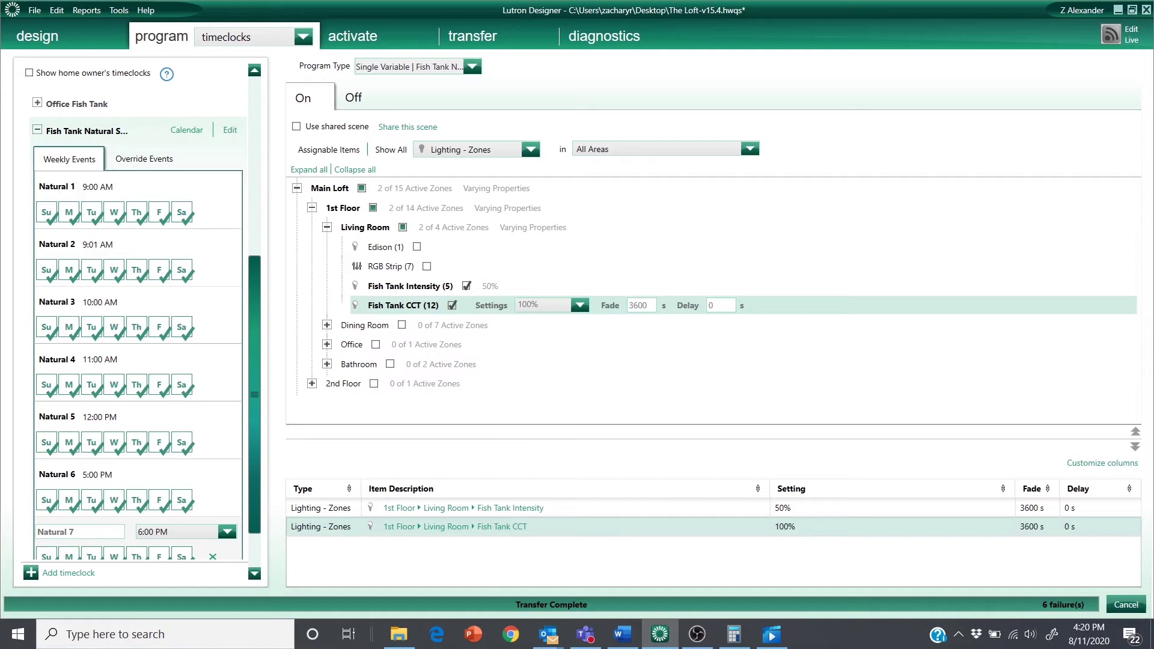
Step: Add an eighth weekly event named Natural 8 to the fish tank timeclock at a fixed time of 7:00 PM
click(637, 384)
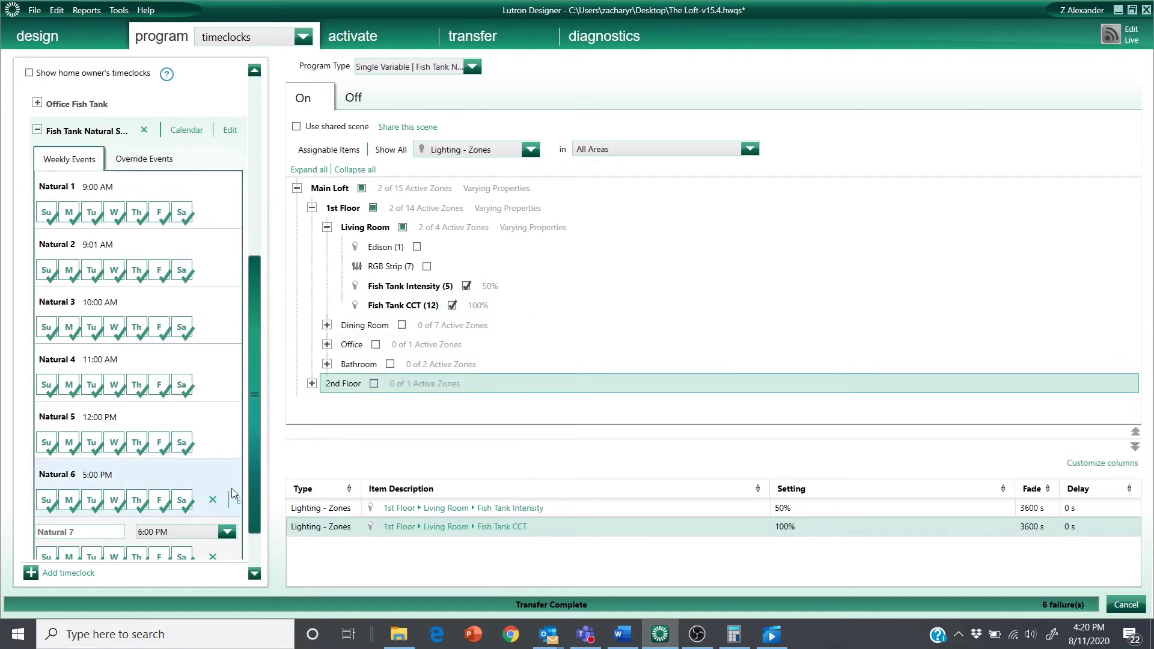
scroll(251, 521, down, 1)
click(93, 529)
text(Nat)
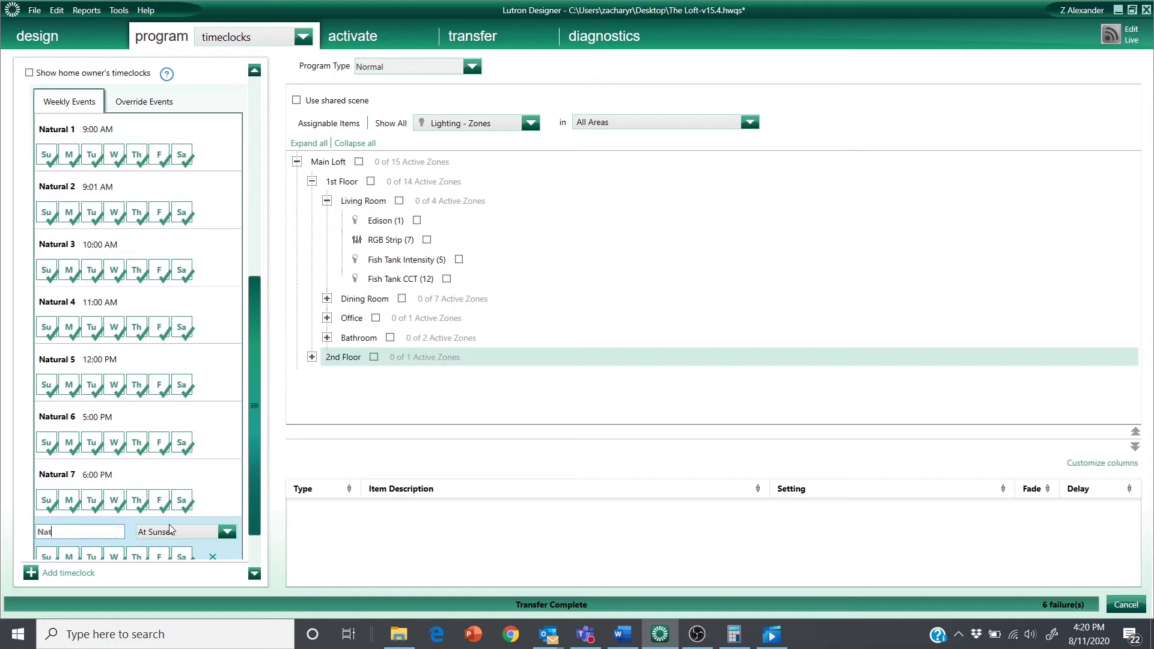
text(ural 8)
click(227, 517)
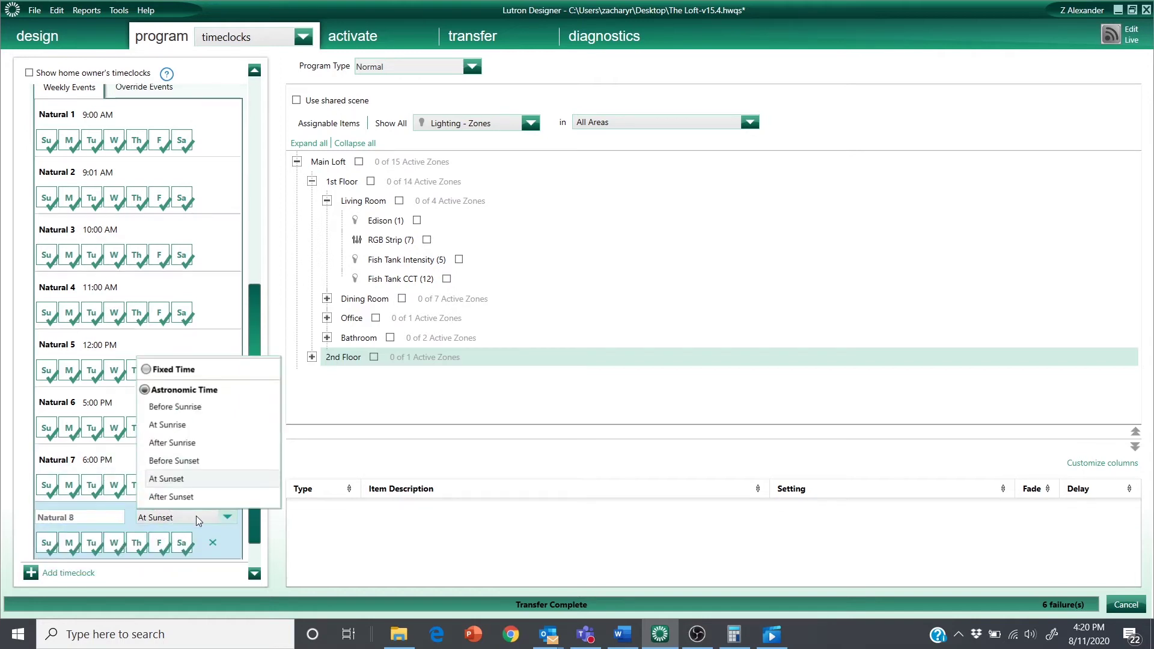
click(176, 372)
click(206, 540)
text(7)
key(Tab)
key(Tab)
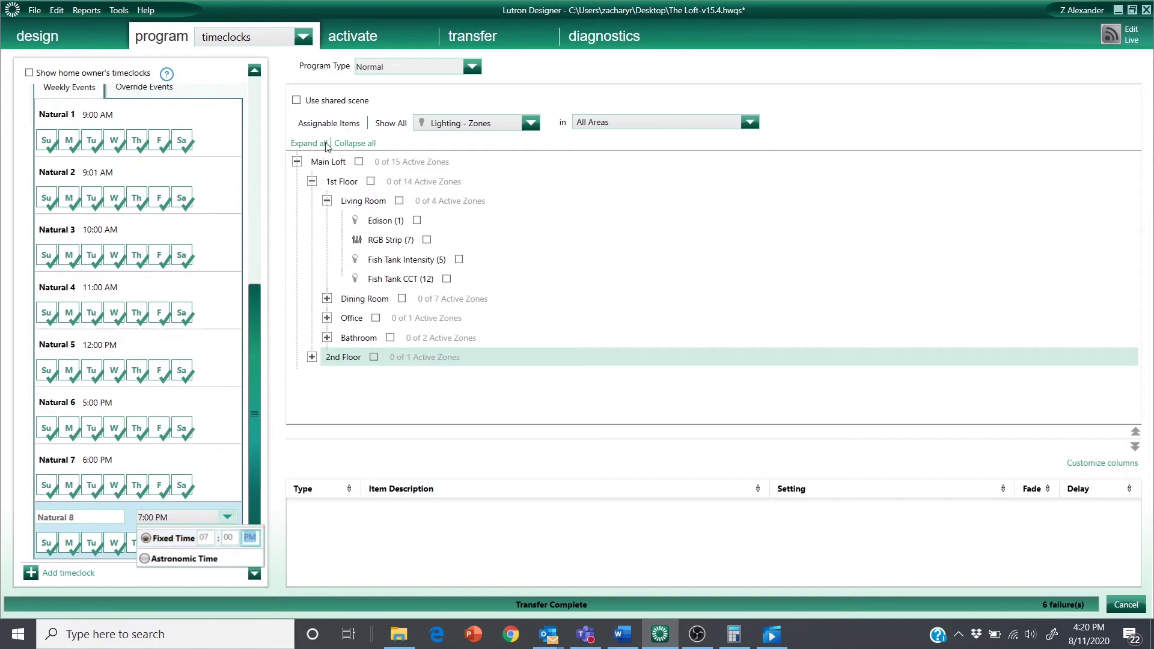
key(Return)
Step: Make the Natural 8 event a single-variable program based on the Fish Tank Natural Show variable
click(471, 67)
mouse_move(421, 111)
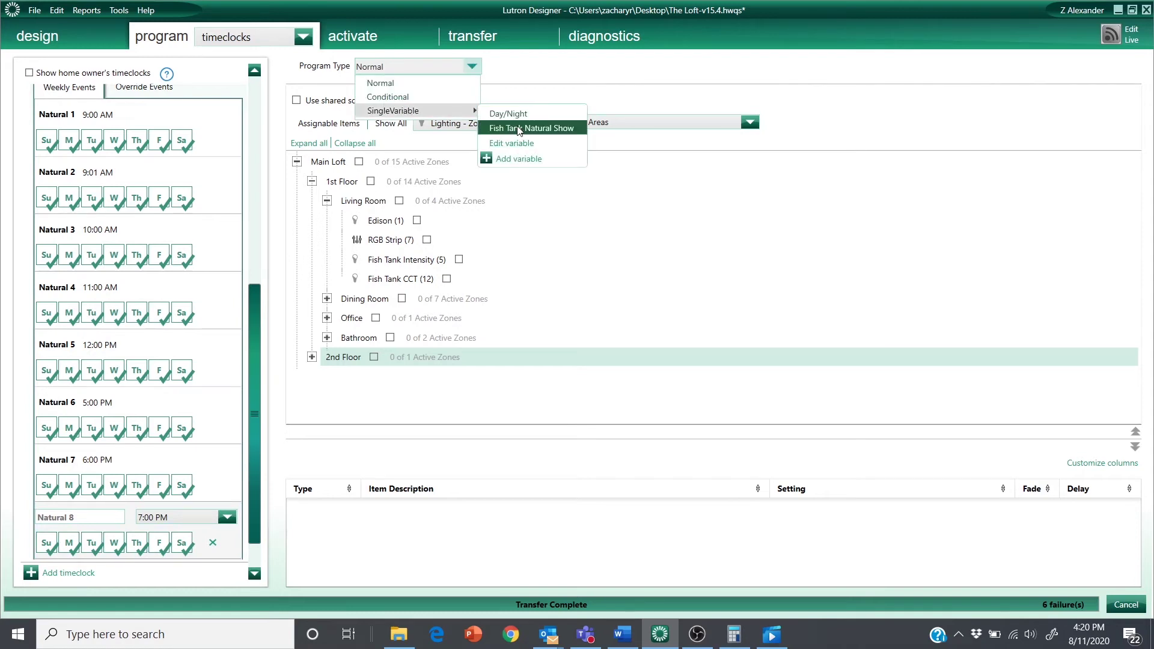
click(518, 129)
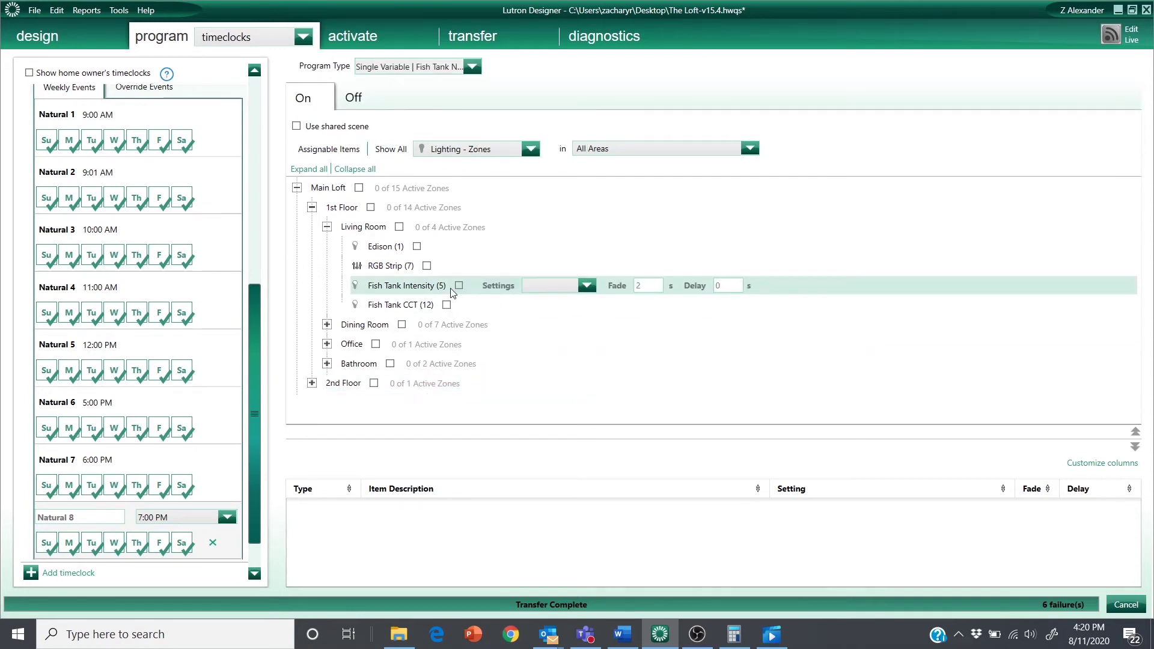
Step: Assign Fish Tank Intensity to Natural 8's On state at 25% with a 3600 s fade
click(458, 284)
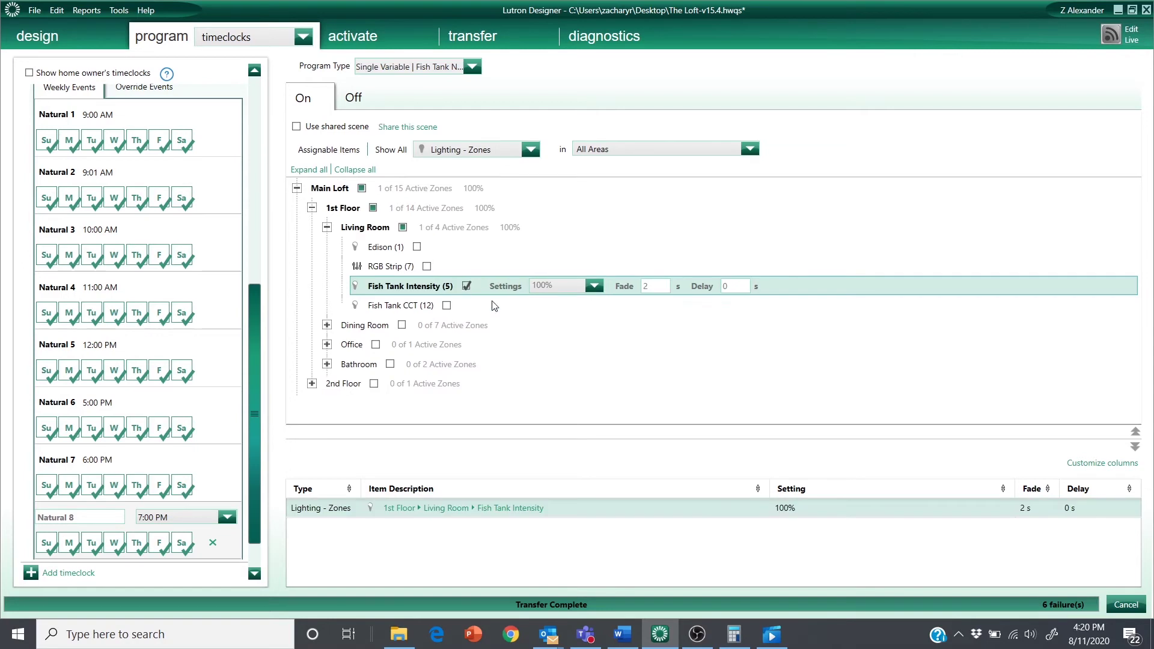
double_click(559, 285)
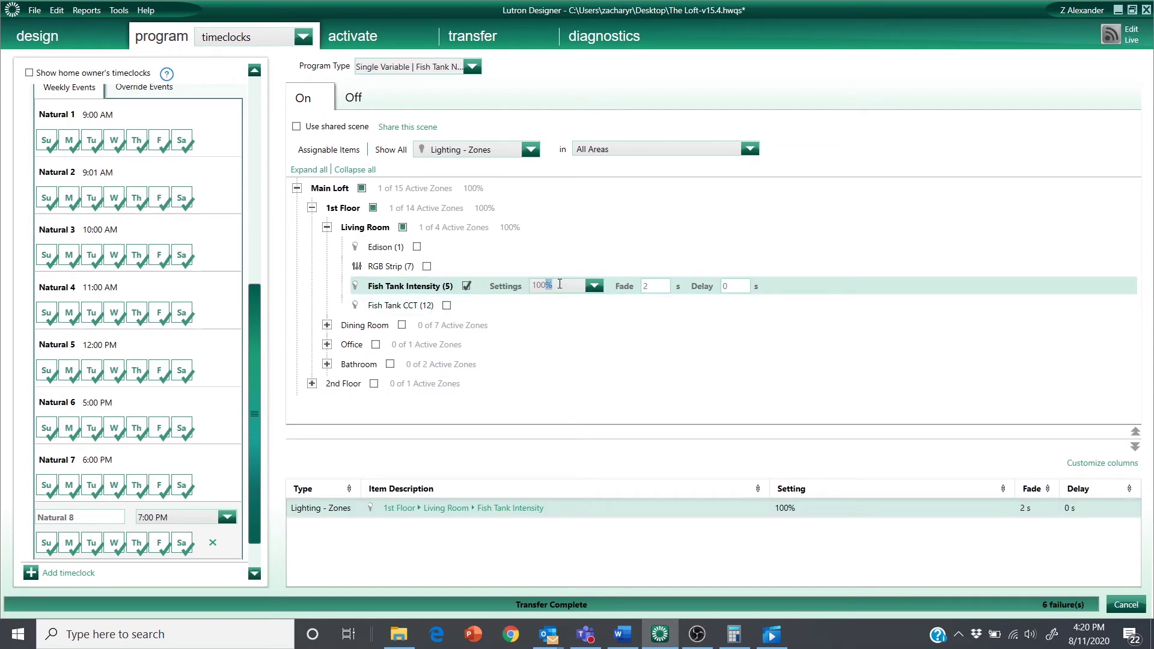
mouse_move(436, 272)
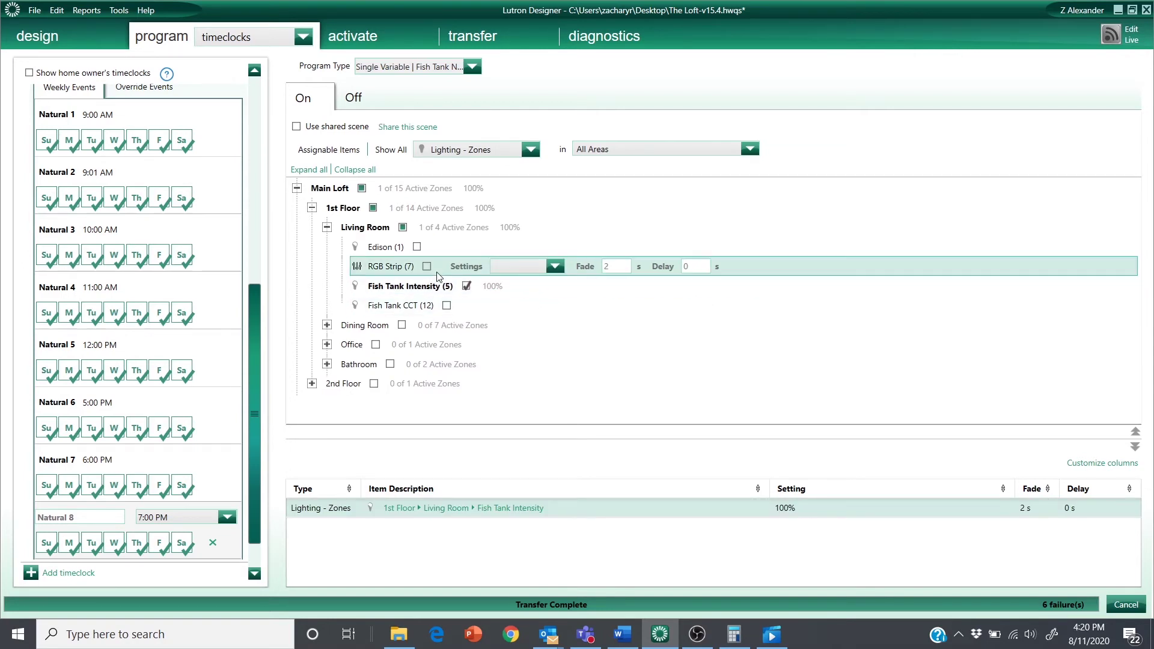
click(523, 280)
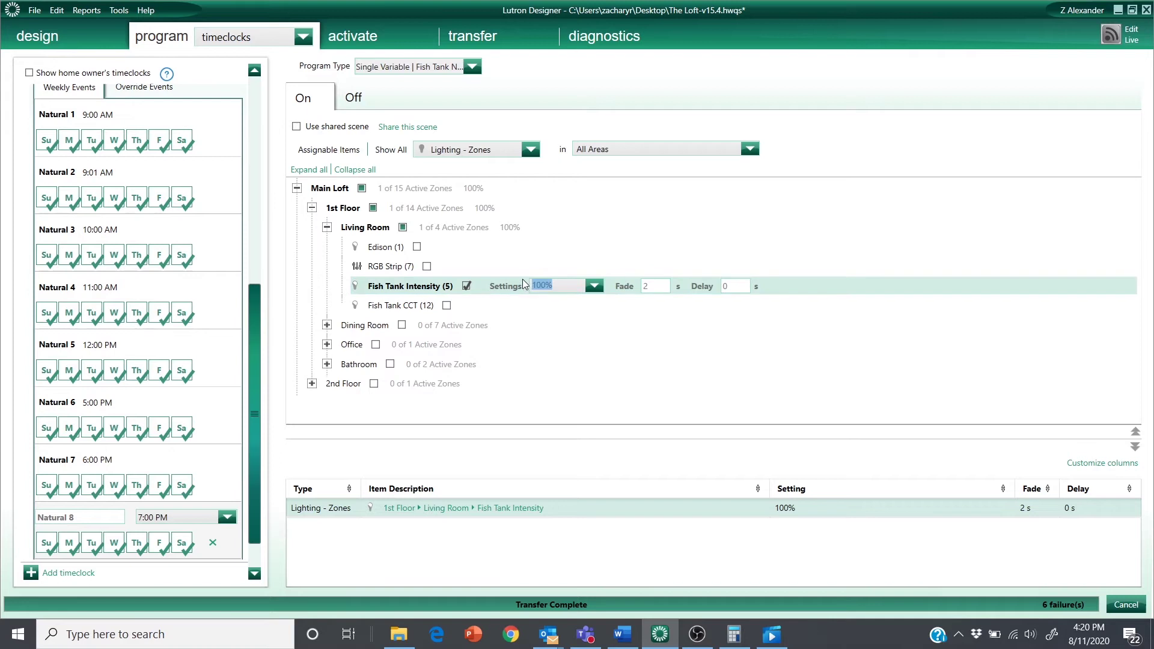
text(25)
key(Tab)
text(2)
text(600)
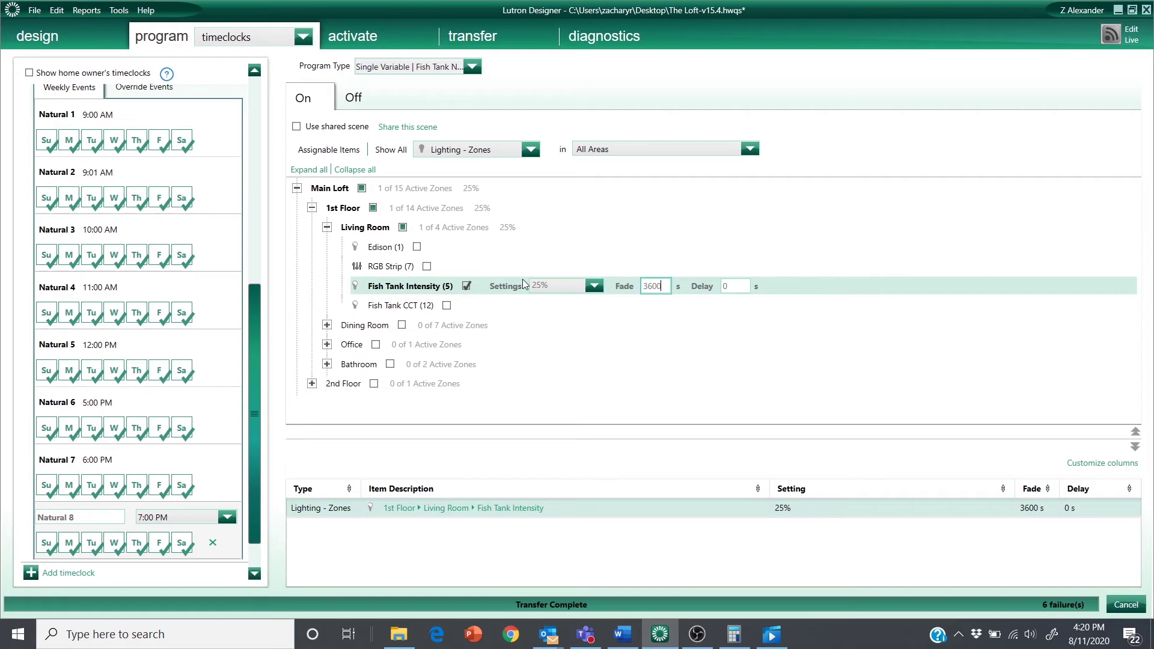
Step: Assign Fish Tank CCT to Natural 8's On state at 50% with a 3600 s fade
click(447, 305)
text(50)
click(644, 305)
text(3600)
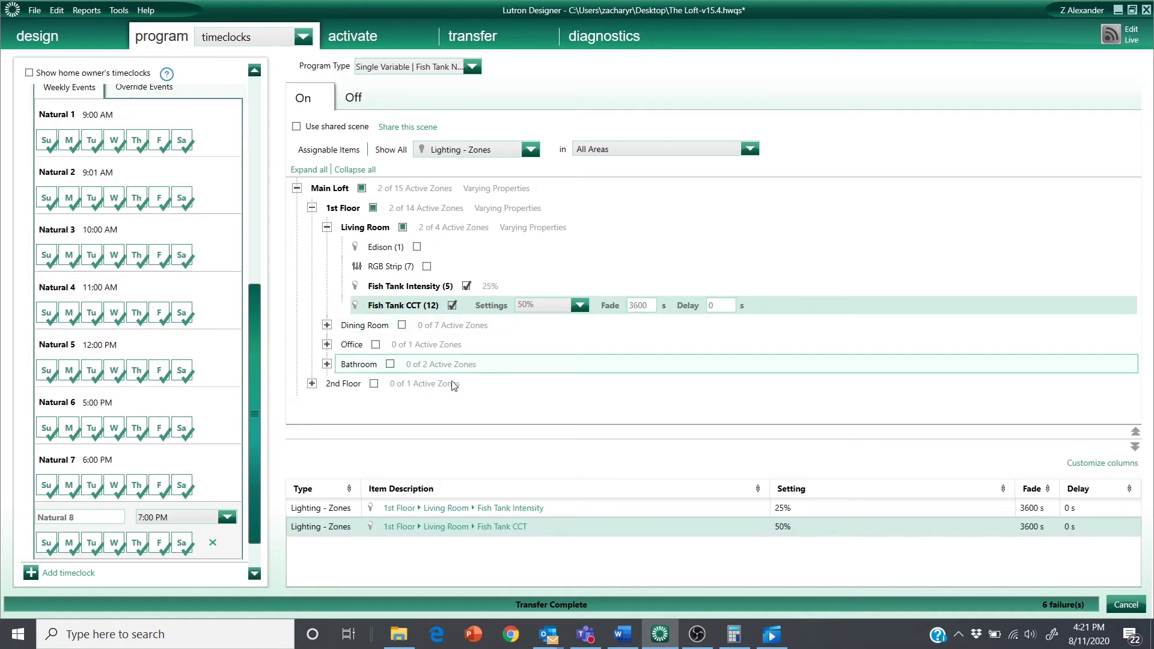
Step: Add a ninth weekly event named Natural 9 to the fish tank timeclock at a fixed time of 8:00 PM
scroll(254, 520, down, 2)
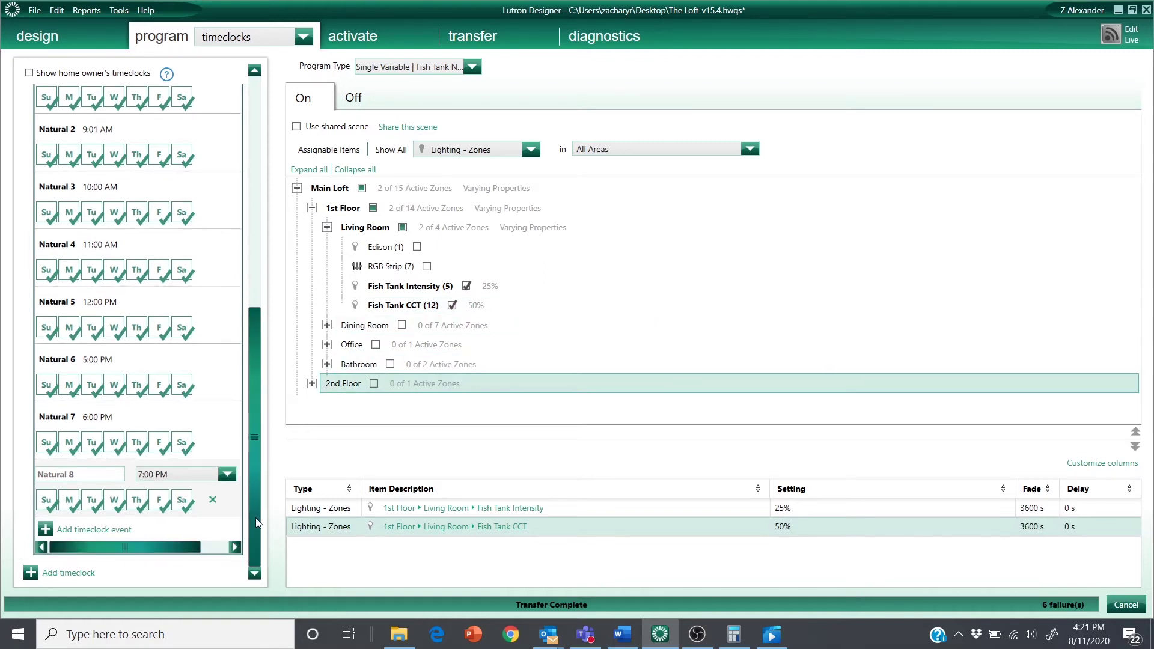
click(90, 529)
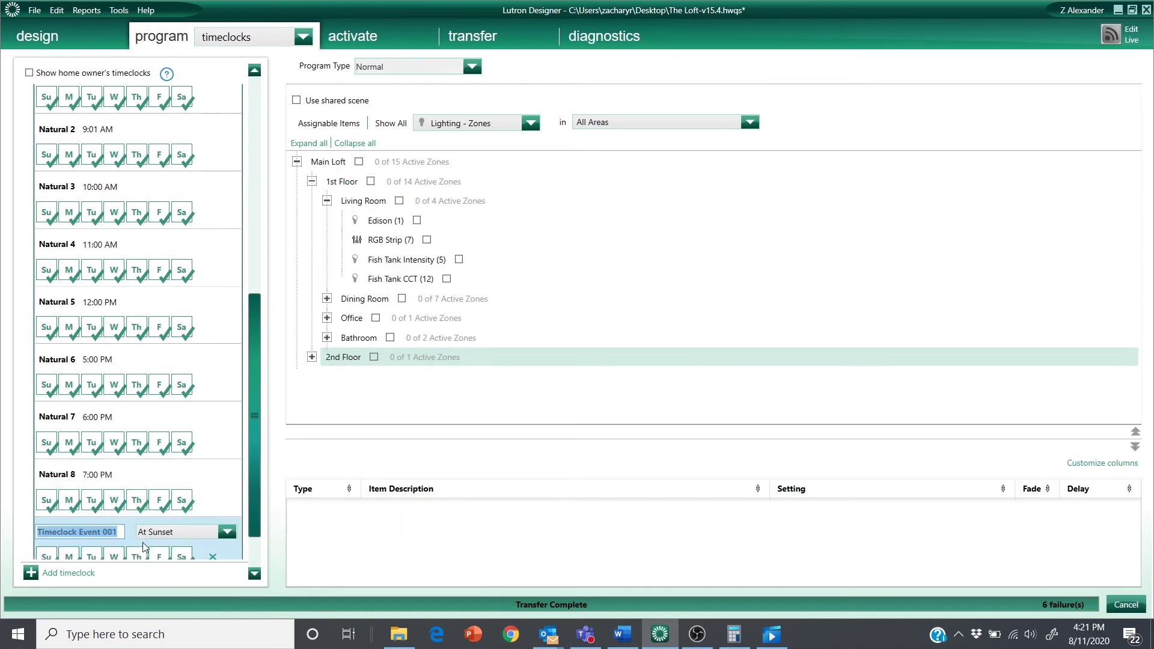
text(Naturaal)
key(BackSpace)
key(BackSpace)
text(l 9)
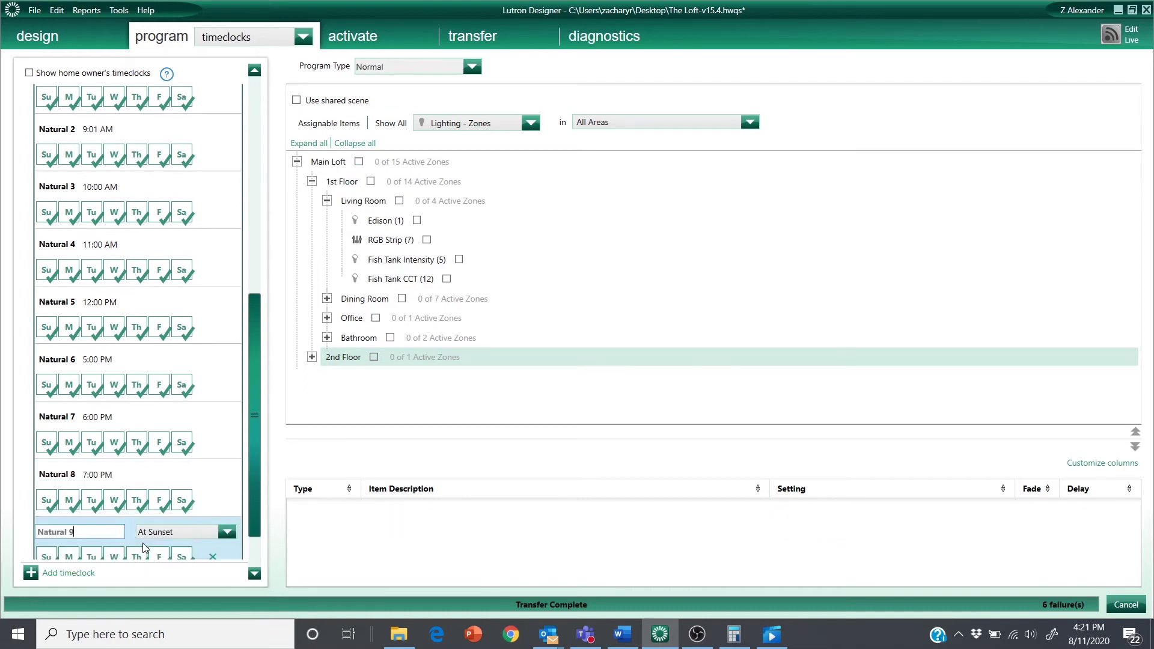
click(225, 531)
click(187, 381)
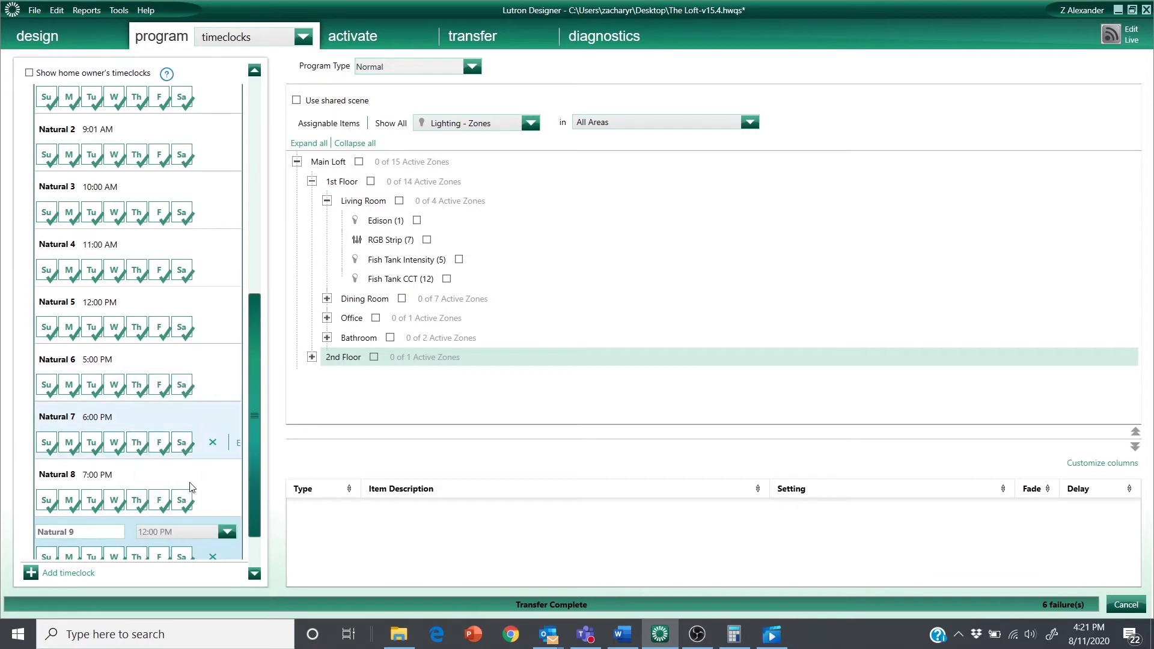
click(174, 531)
double_click(204, 552)
text(8)
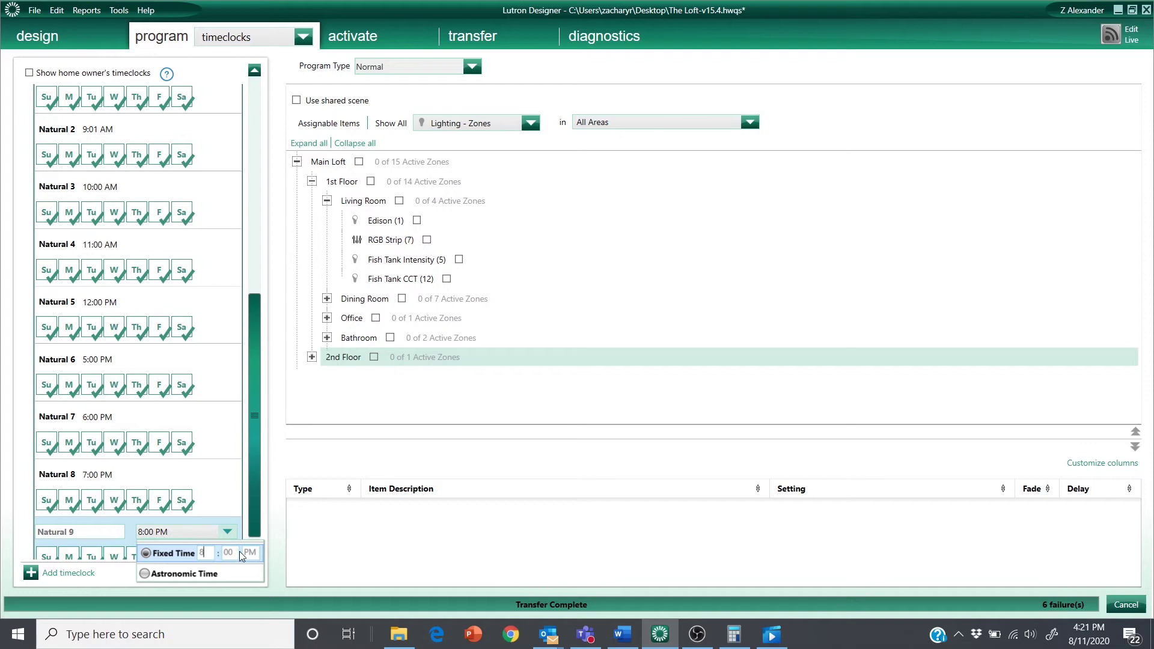
Step: Make the Natural 9 event a single-variable program based on the Fish Tank Natural Show variable
click(424, 68)
click(424, 67)
mouse_move(418, 111)
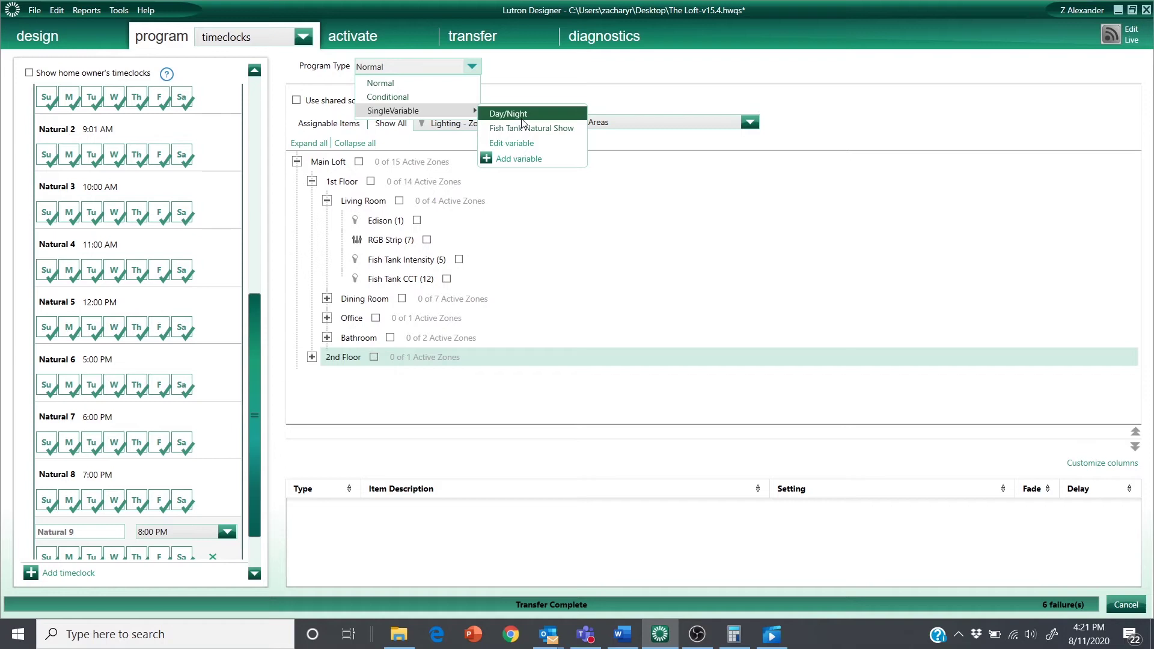
click(522, 128)
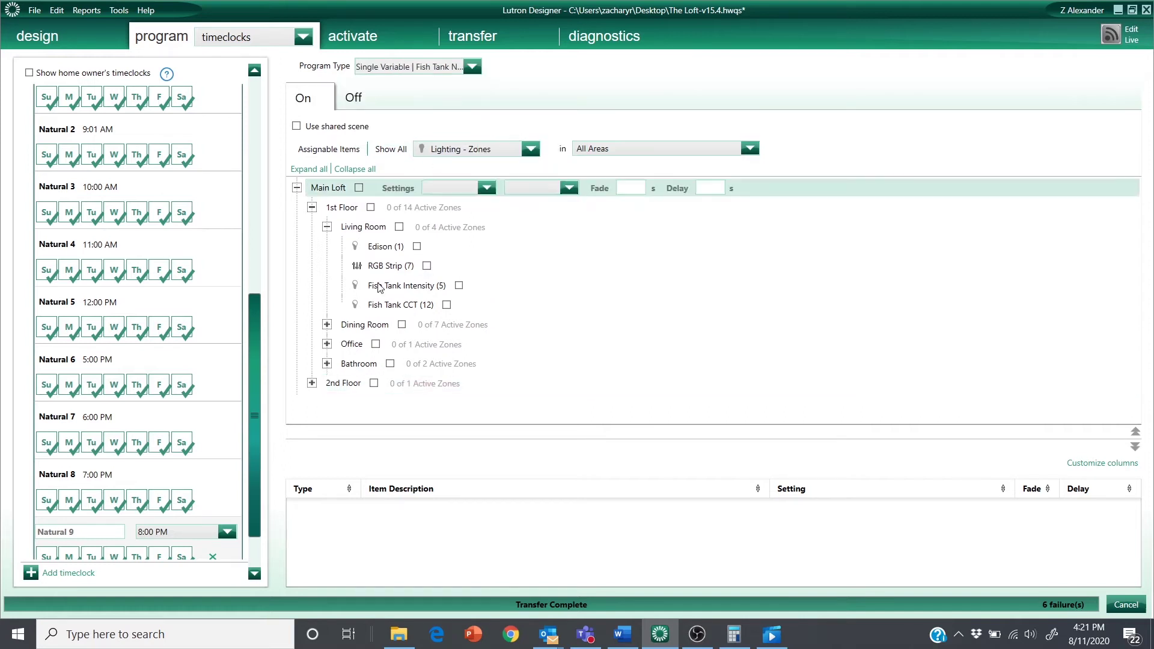
Step: Assign Fish Tank Intensity and Fish Tank CCT to Natural 9's On state, both at 5%
click(459, 286)
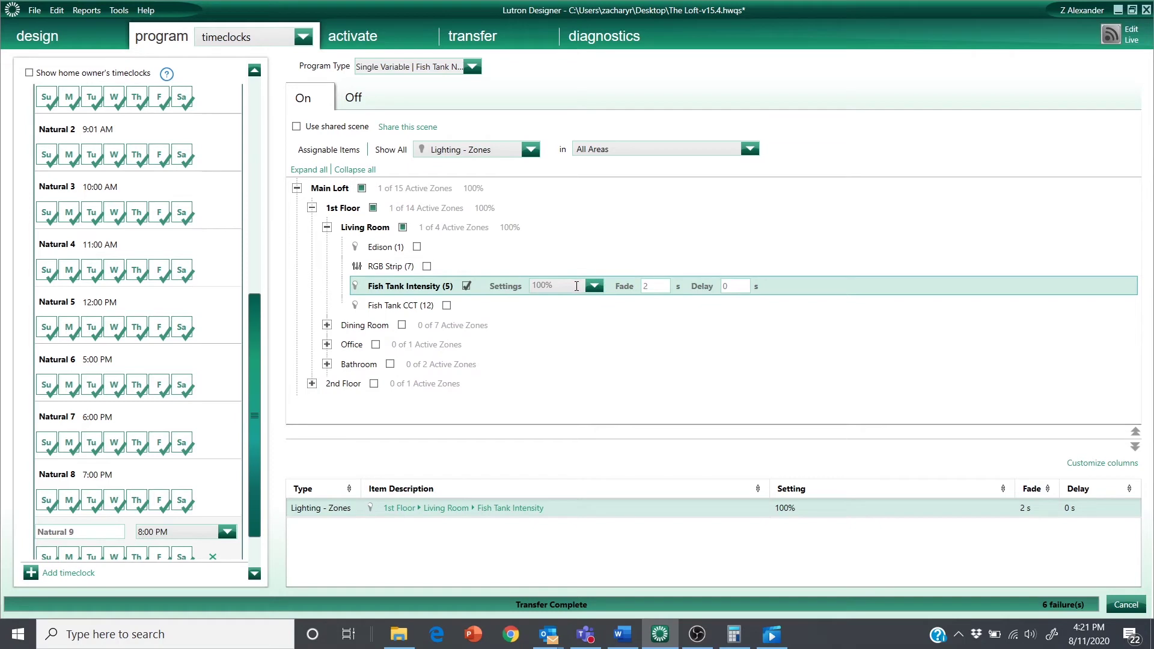
click(576, 286)
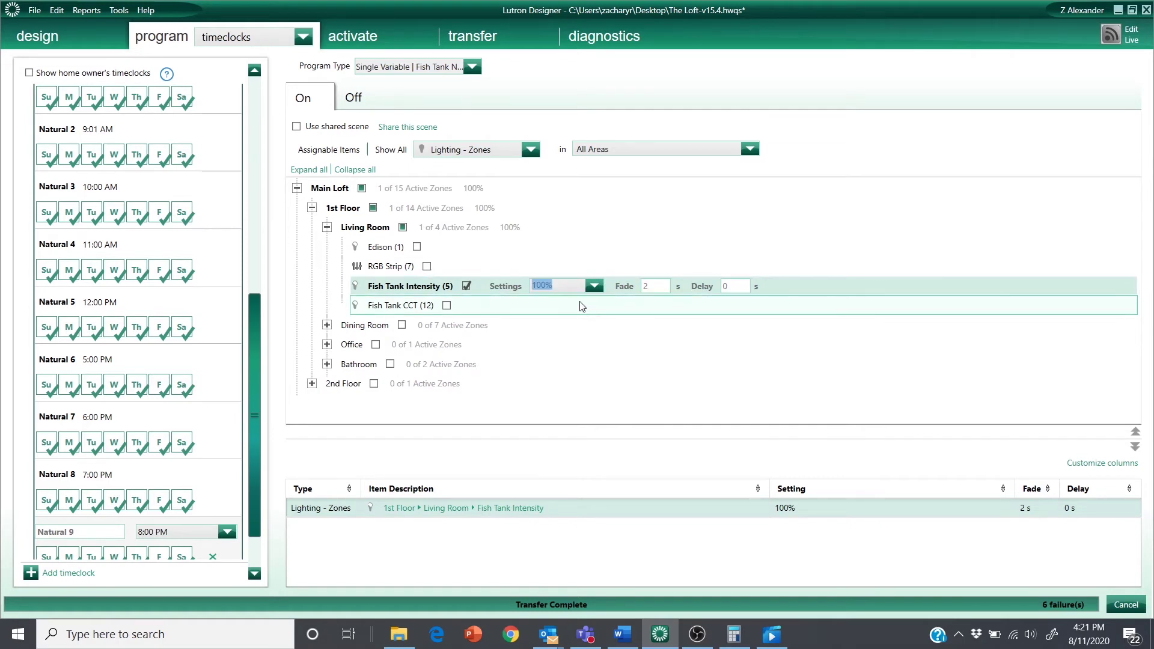
text(5)
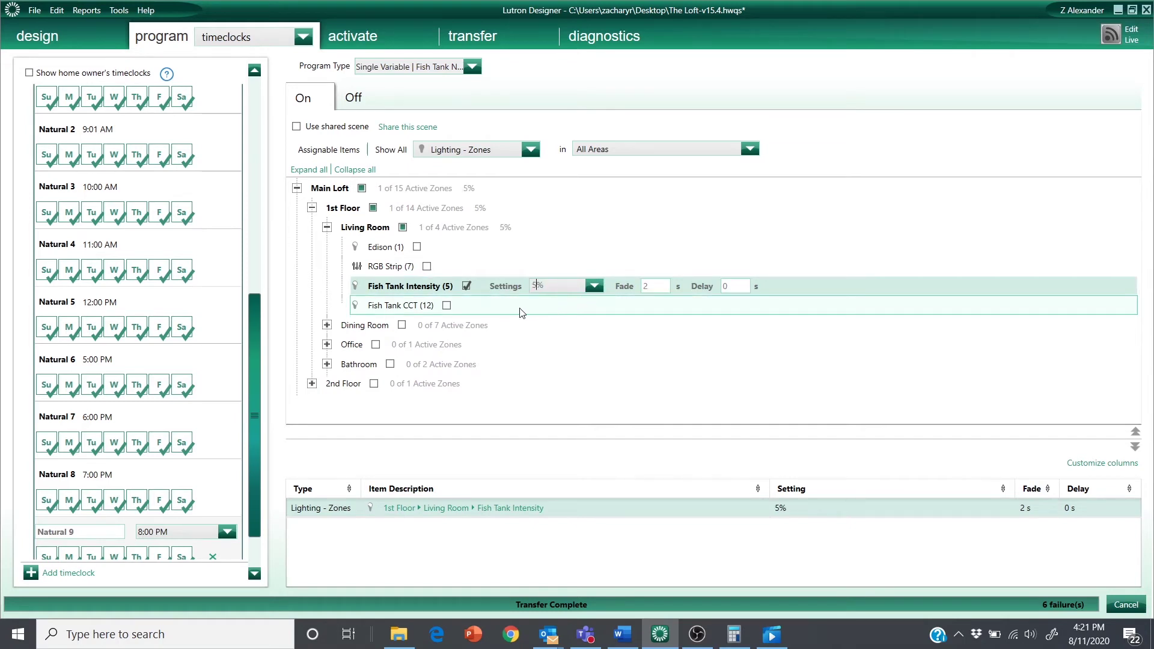
click(446, 305)
text(5)
Step: Set the fade of both Fish Tank Intensity and Fish Tank CCT in Natural 9's On state to 3600 s
click(456, 287)
key(Tab)
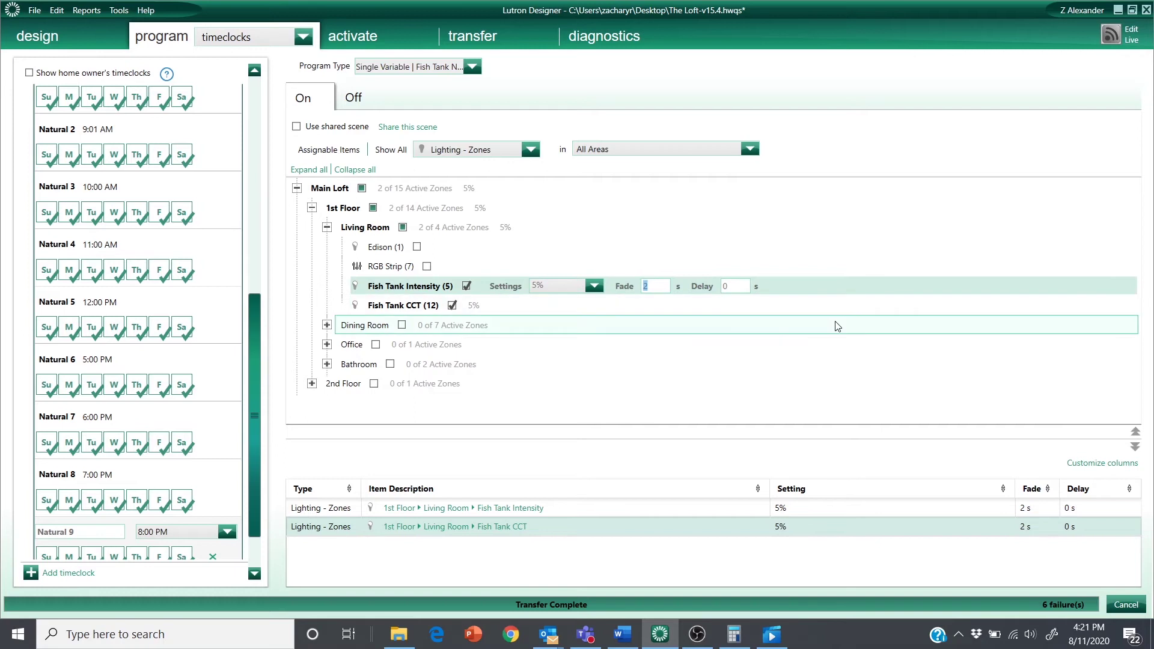
text(3600)
click(421, 301)
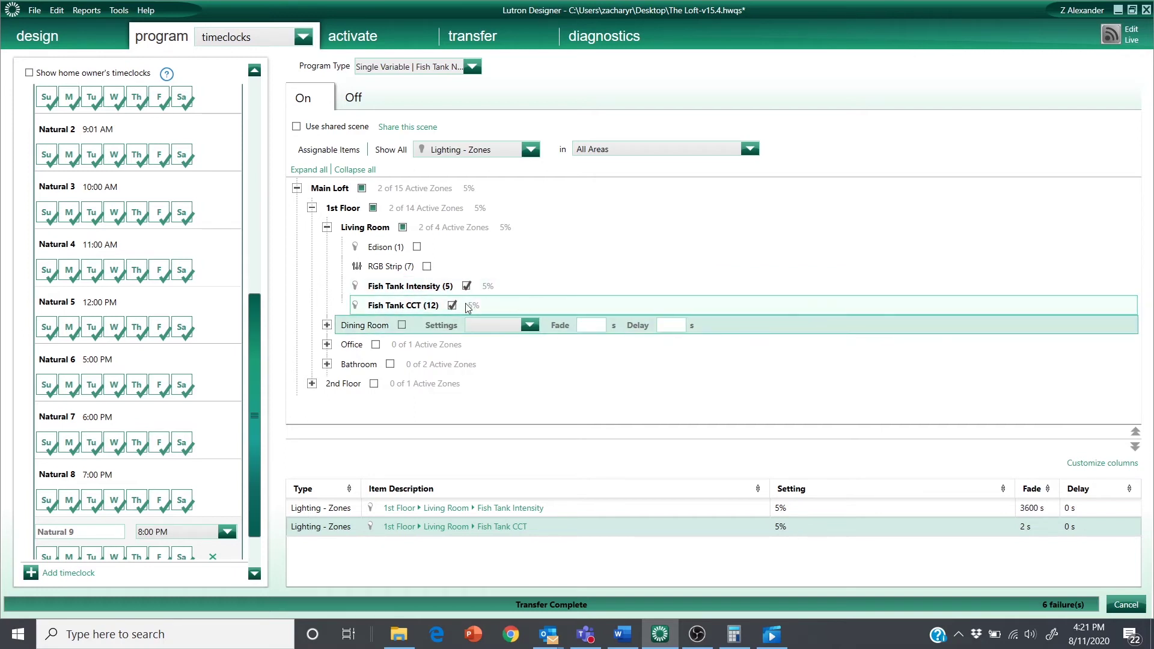
click(644, 310)
text(3600)
click(319, 325)
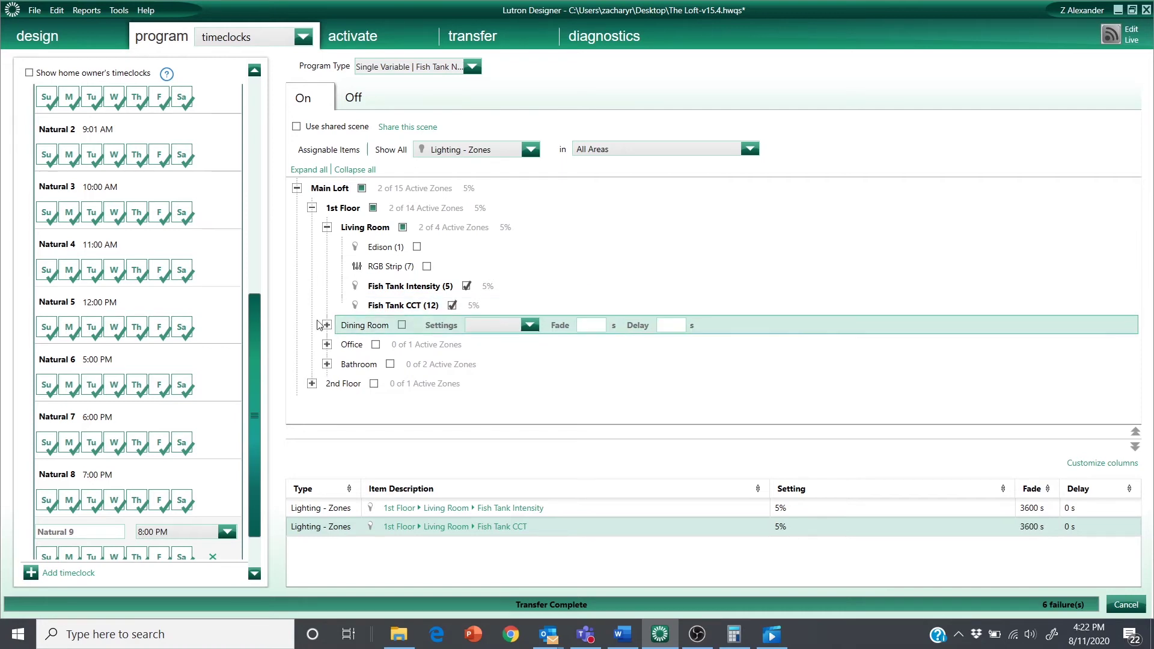
Step: Add a tenth weekly event named Natural 10 to the fish tank timeclock at a fixed time of 9:00 PM
scroll(253, 471, down, 1)
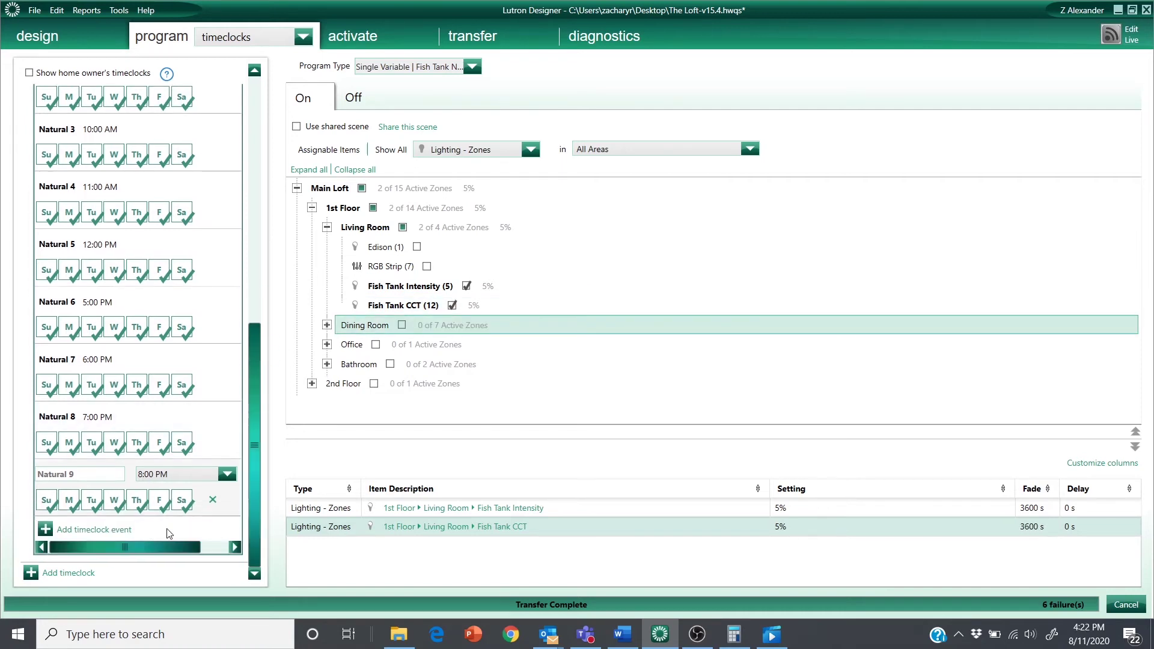
click(102, 530)
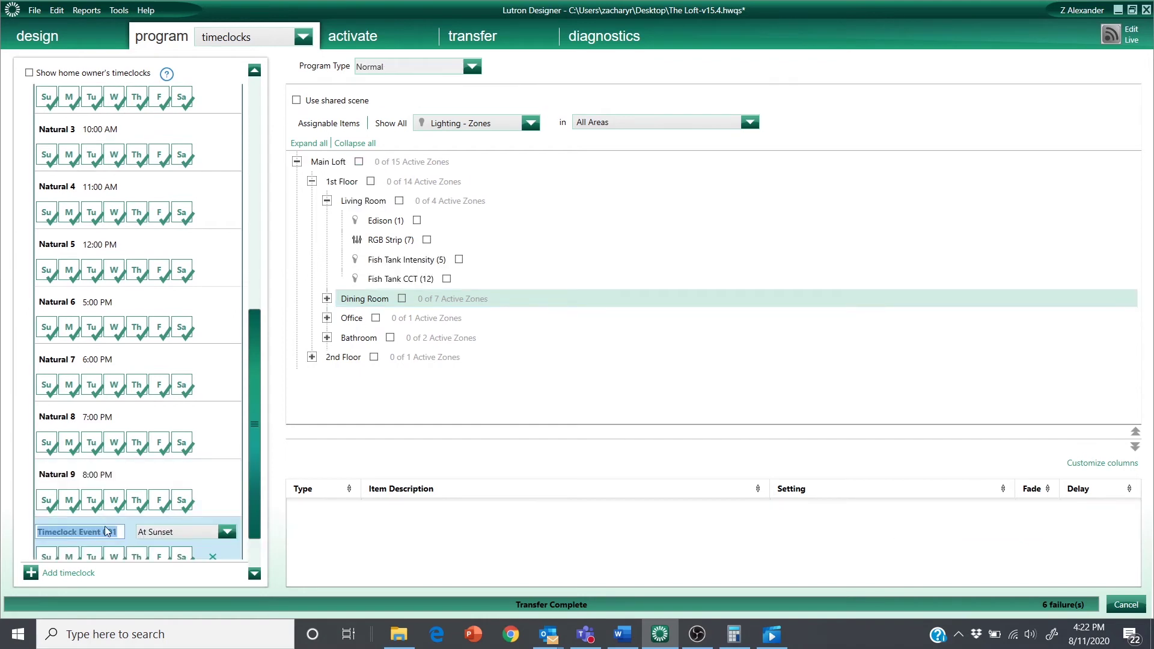
text(Natural )
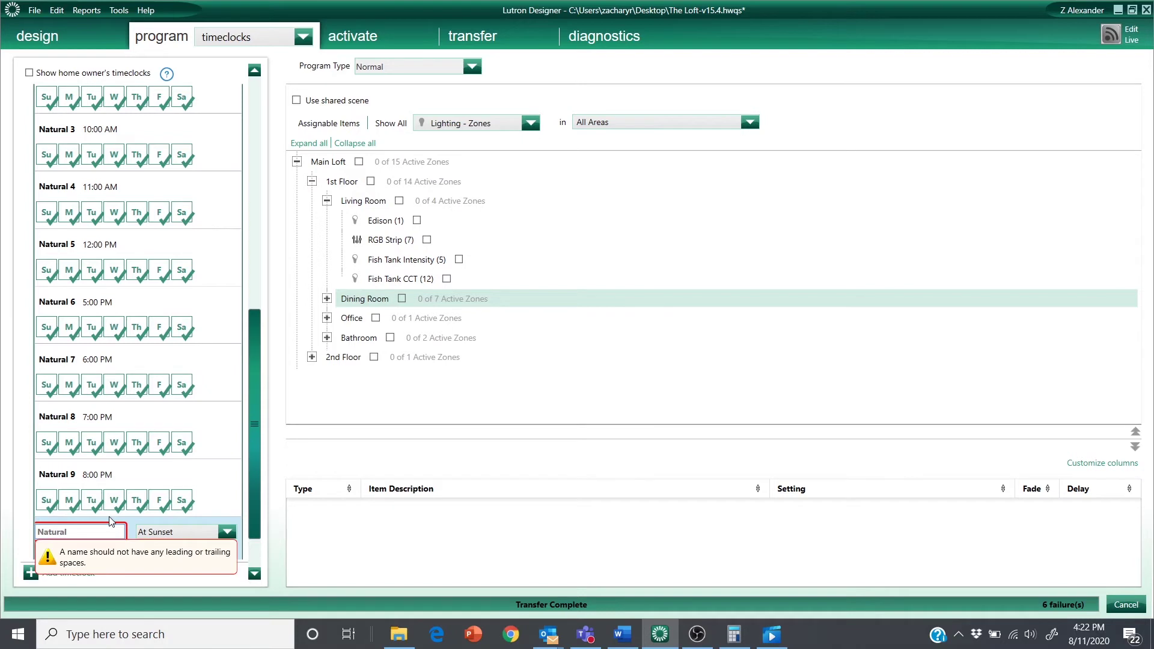
text(10)
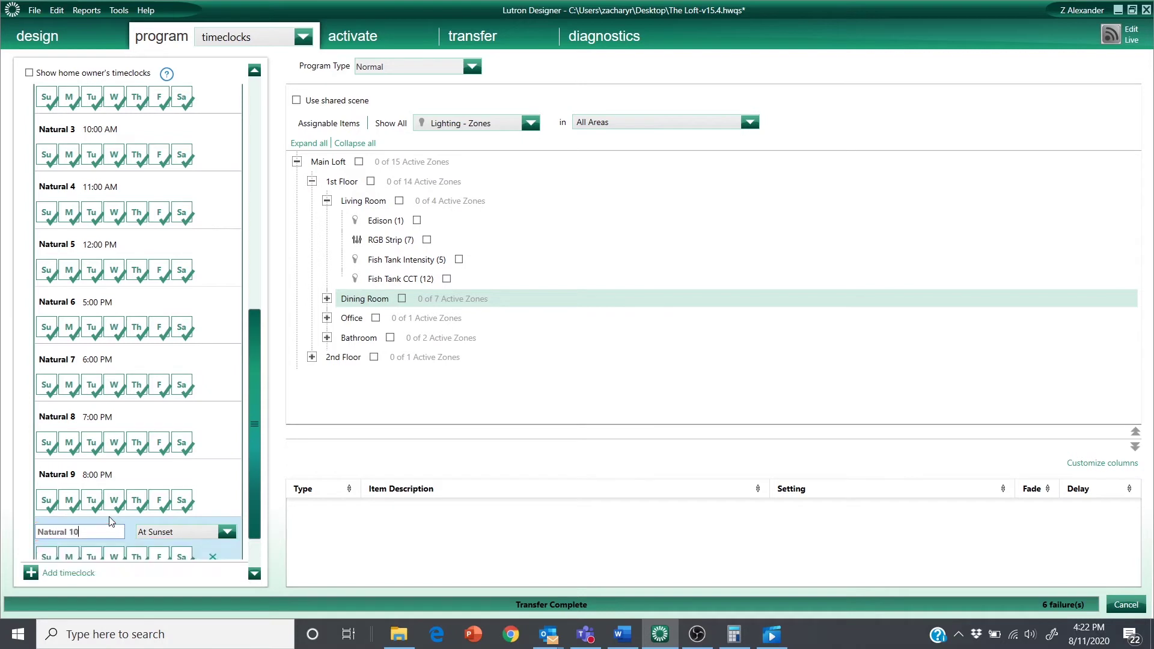
click(192, 531)
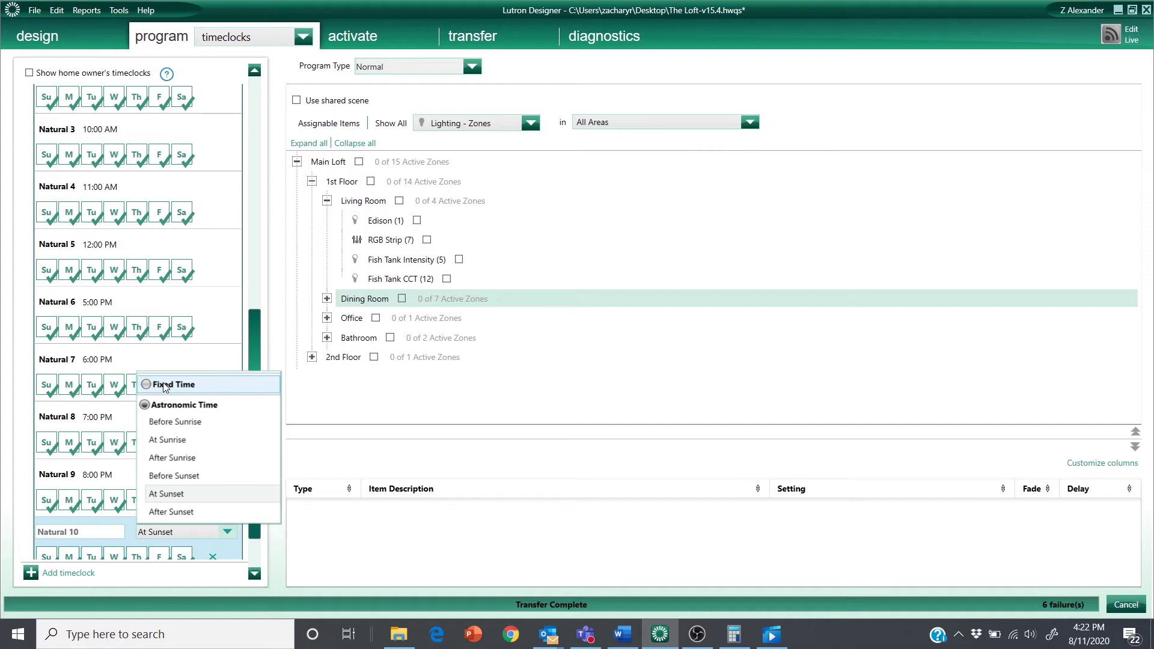
click(164, 385)
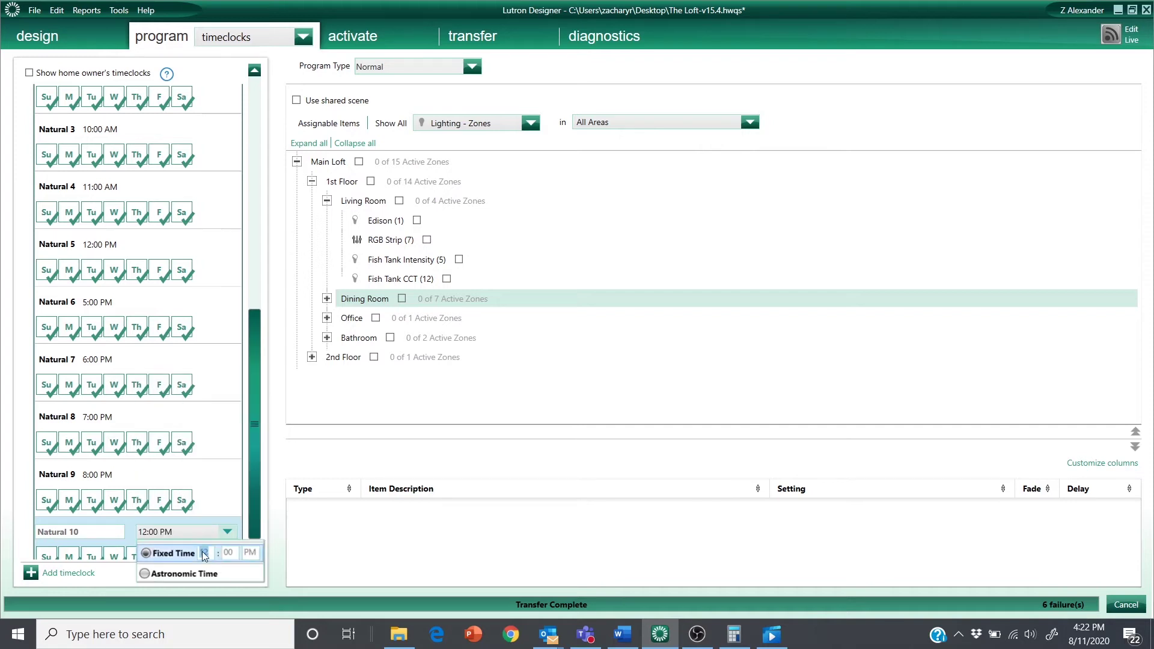
text(900)
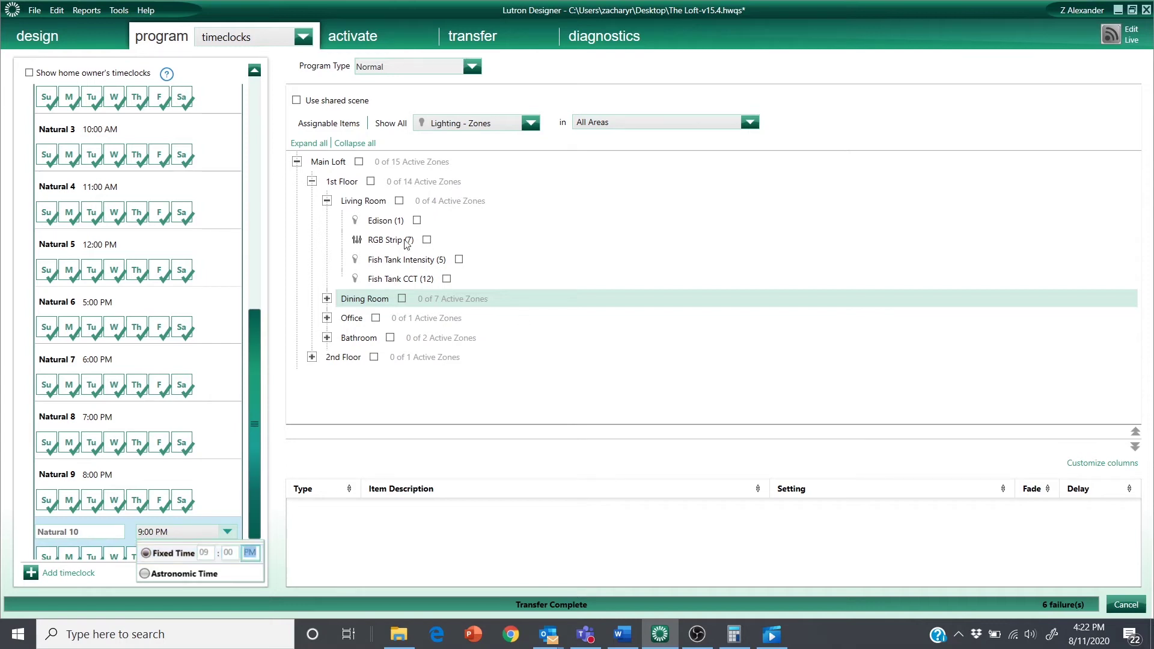
Step: Make the Natural 10 event a single-variable program based on the Fish Tank Natural Show variable
click(438, 67)
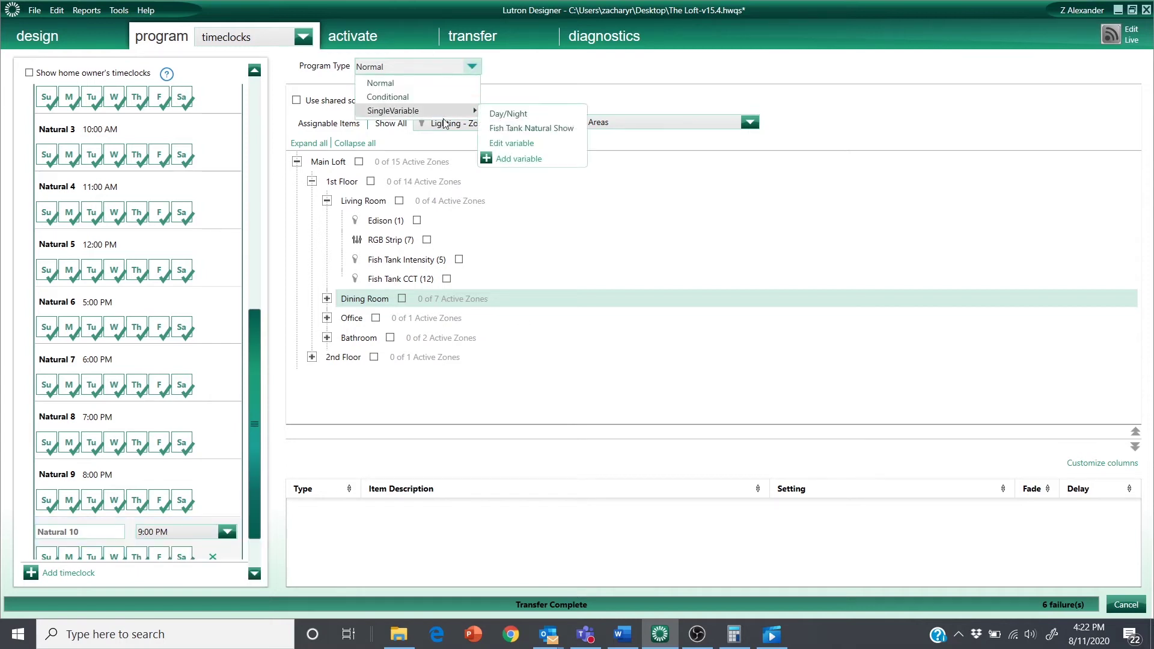
click(509, 114)
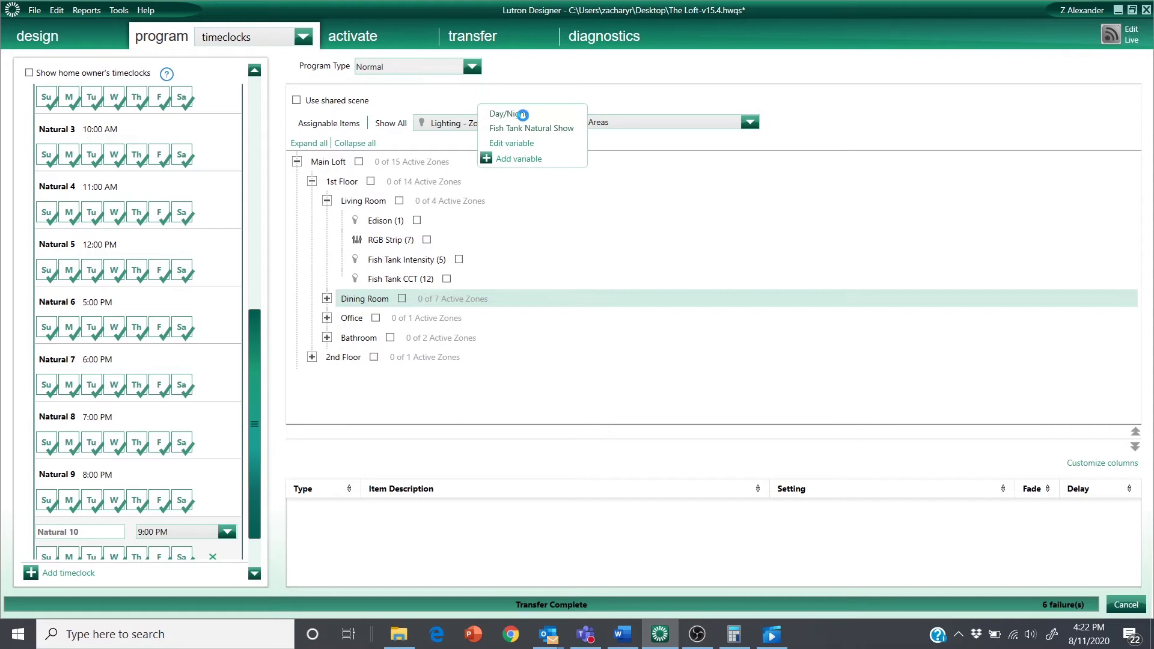
click(467, 67)
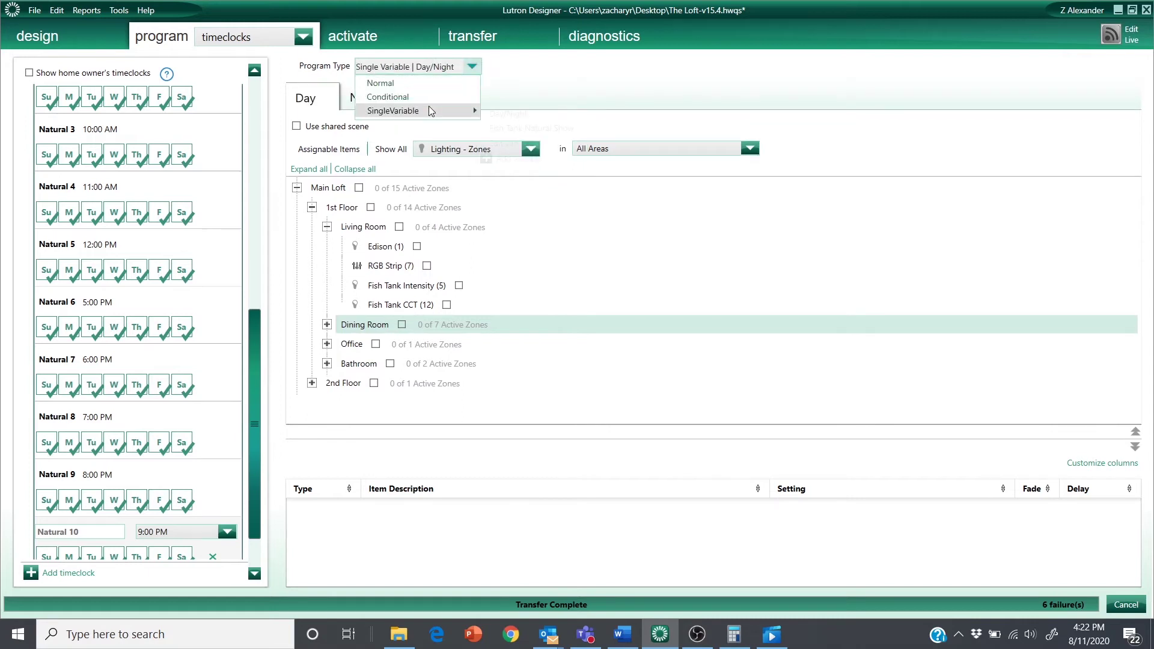
mouse_move(428, 108)
click(516, 125)
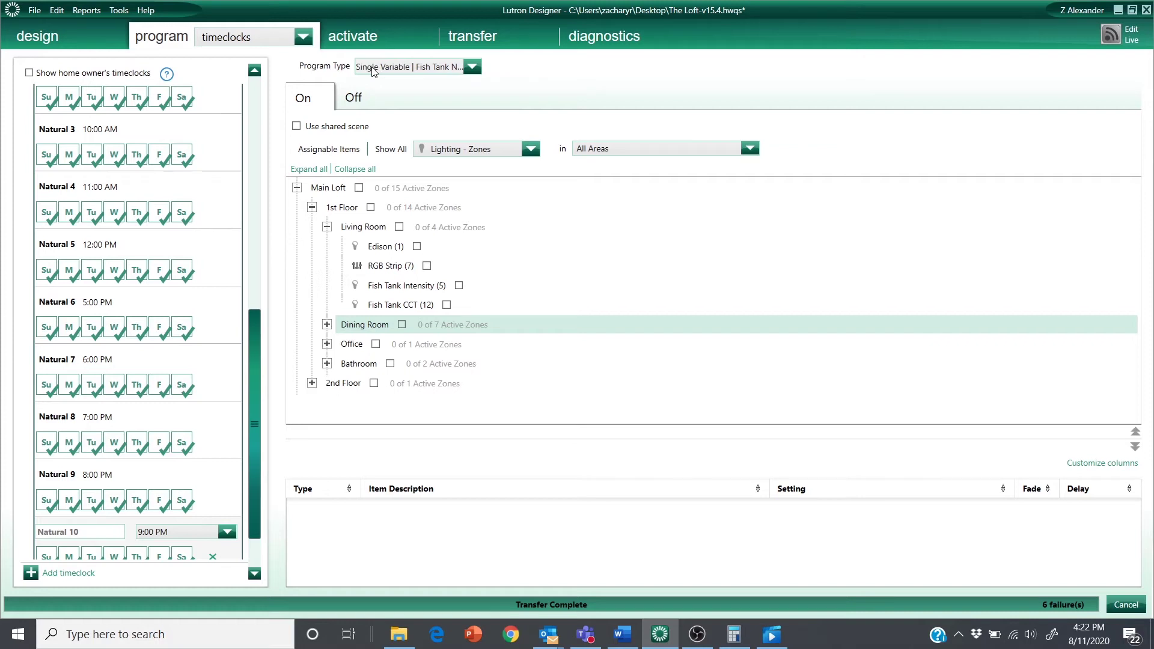
Step: Assign Fish Tank Intensity and Fish Tank CCT to Natural 10's On state, both at 0%
click(467, 286)
click(594, 286)
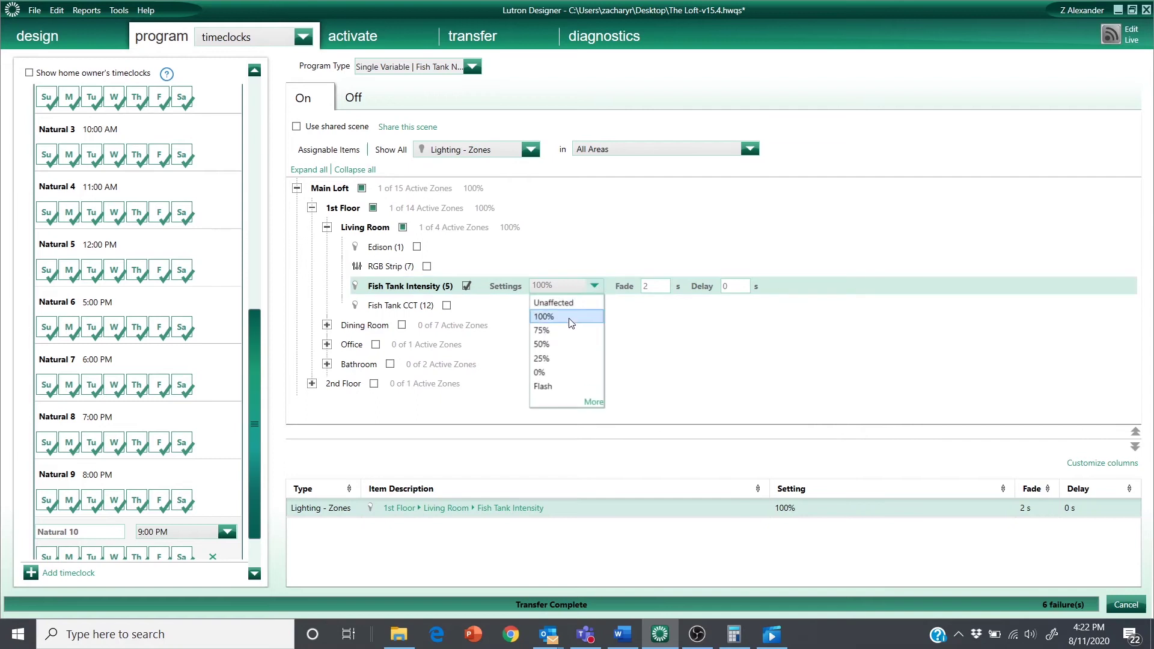
click(565, 379)
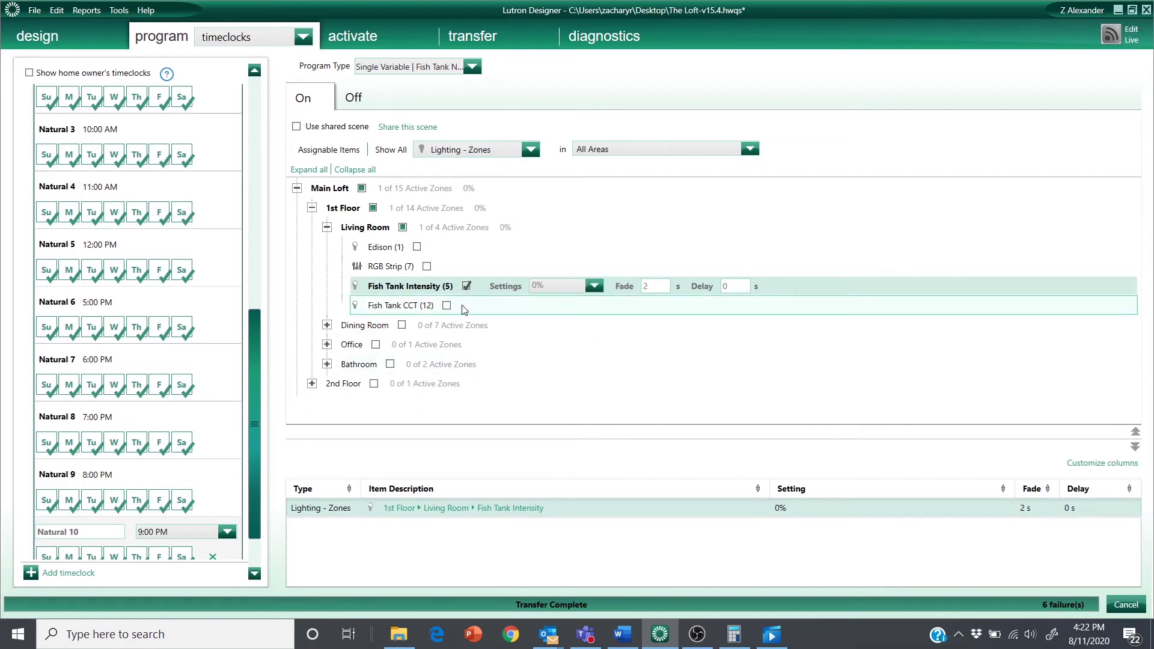
click(447, 305)
click(580, 306)
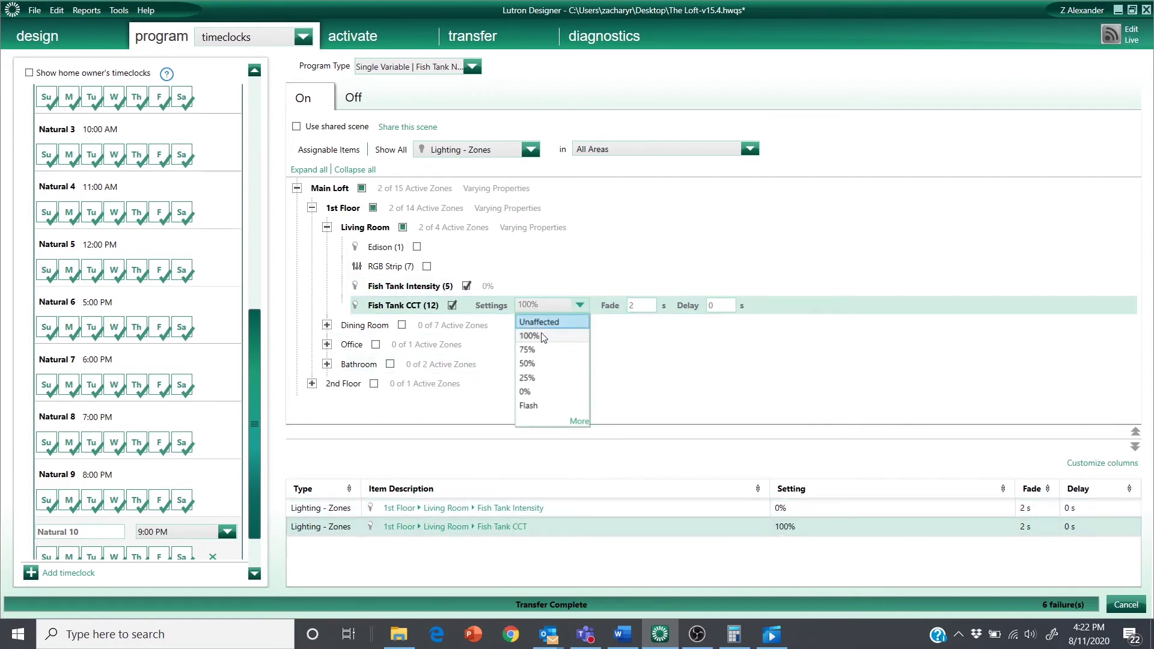
click(543, 387)
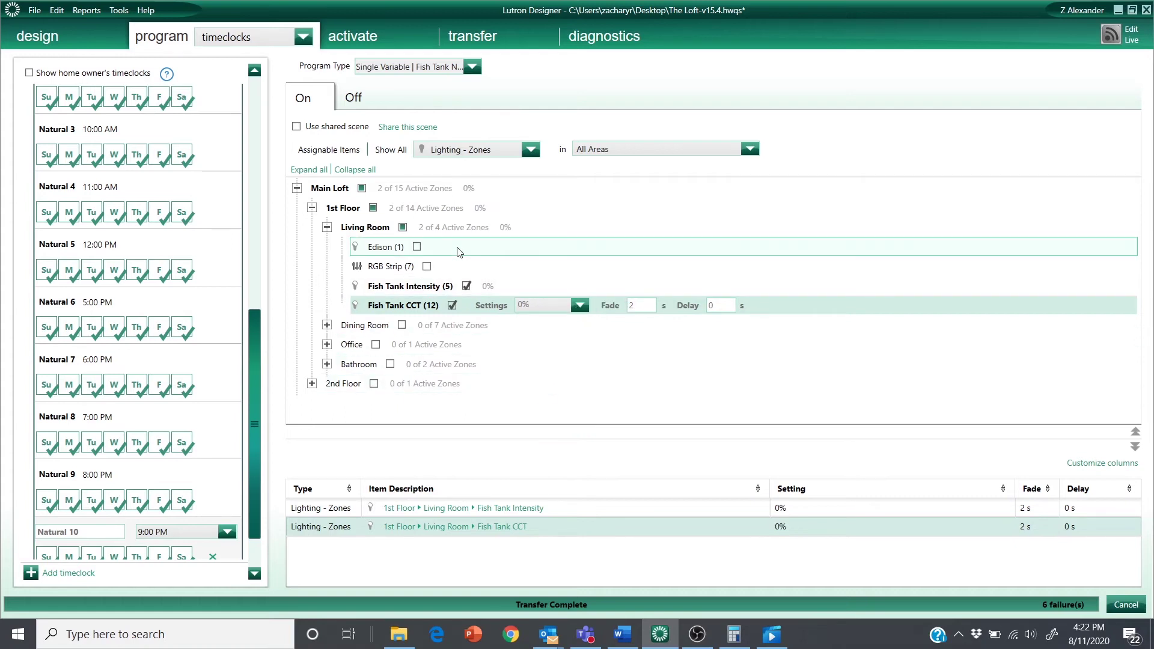
click(609, 288)
click(471, 311)
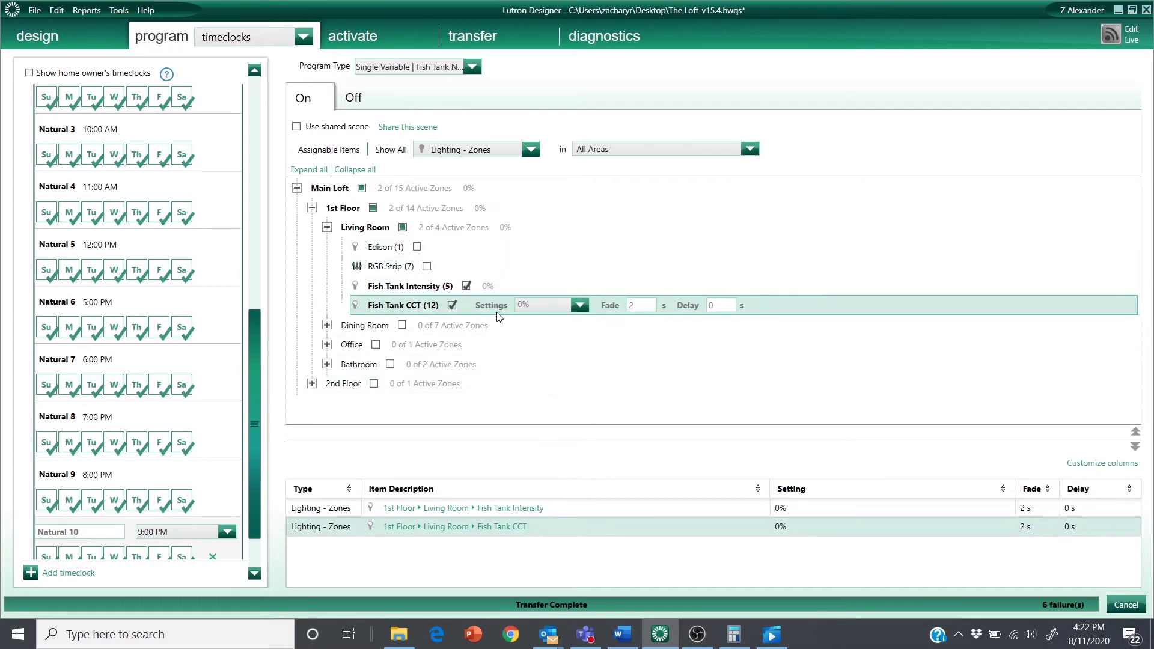
click(360, 365)
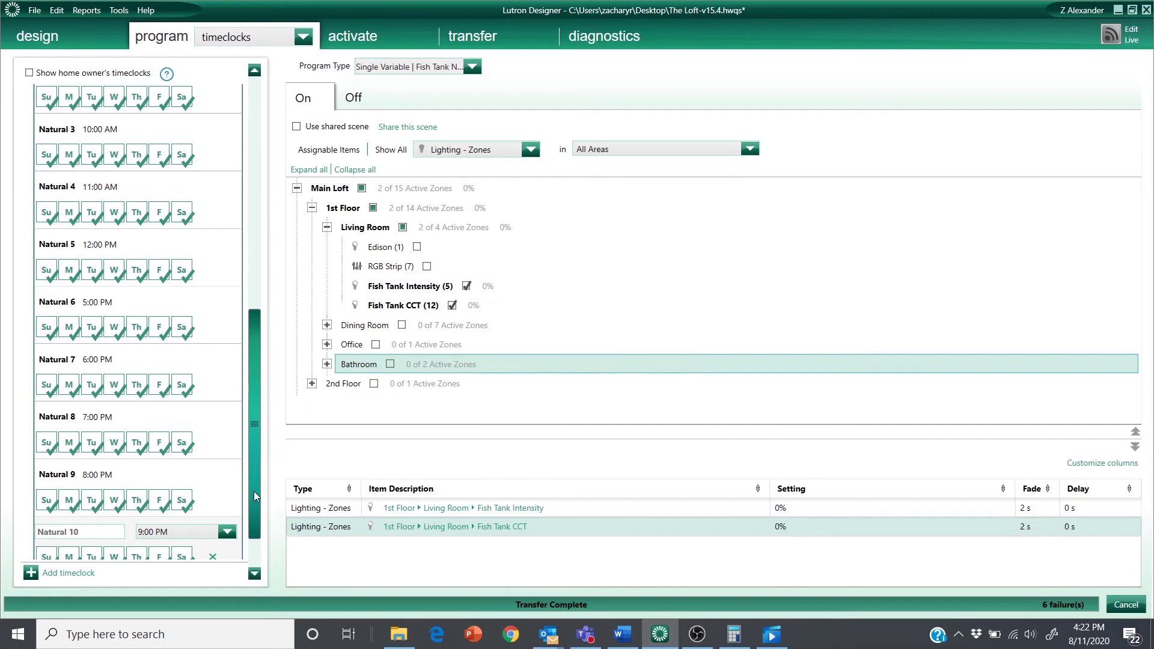
scroll(255, 505, down, 2)
scroll(259, 511, up, 5)
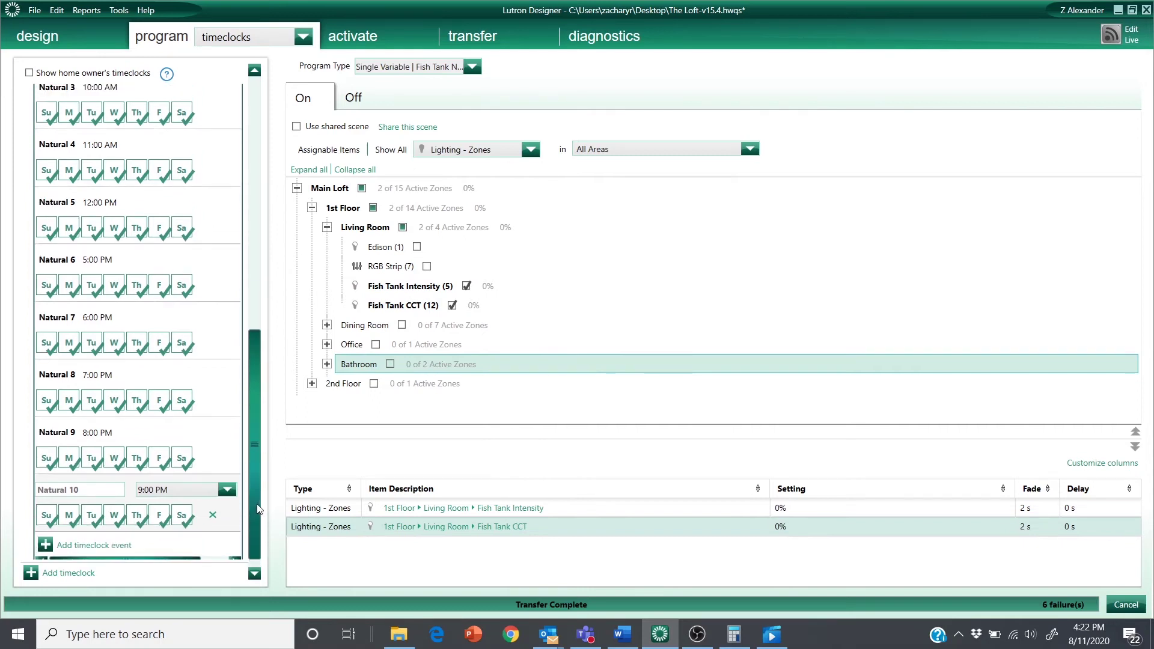
drag(250, 424, 250, 441)
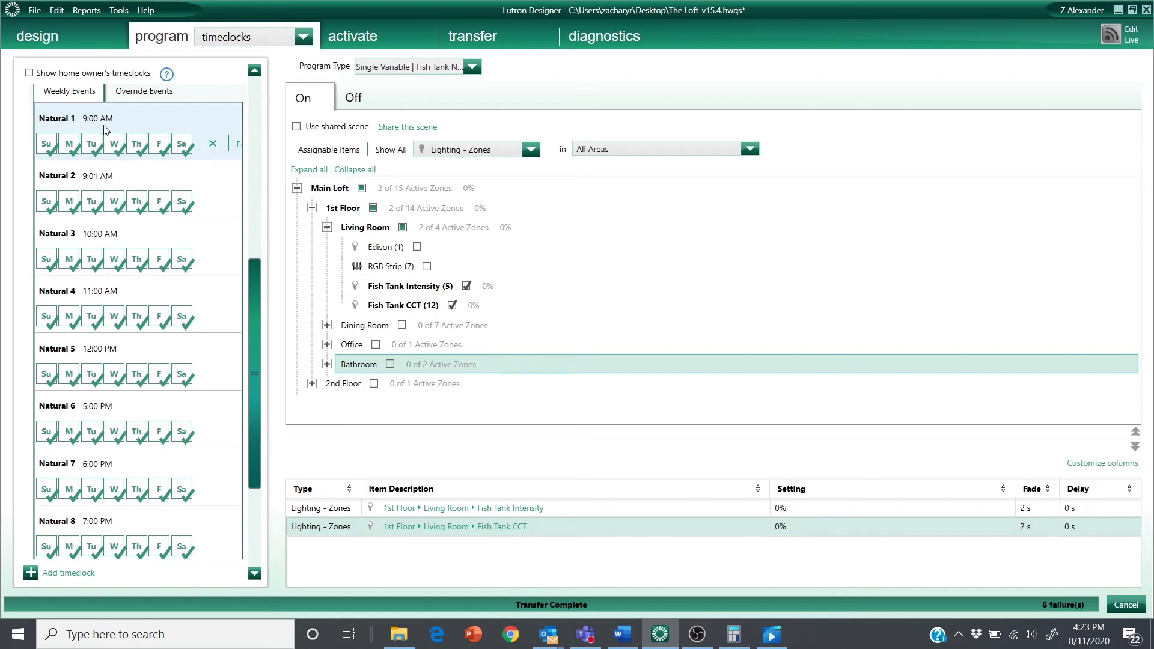
drag(254, 290, 270, 389)
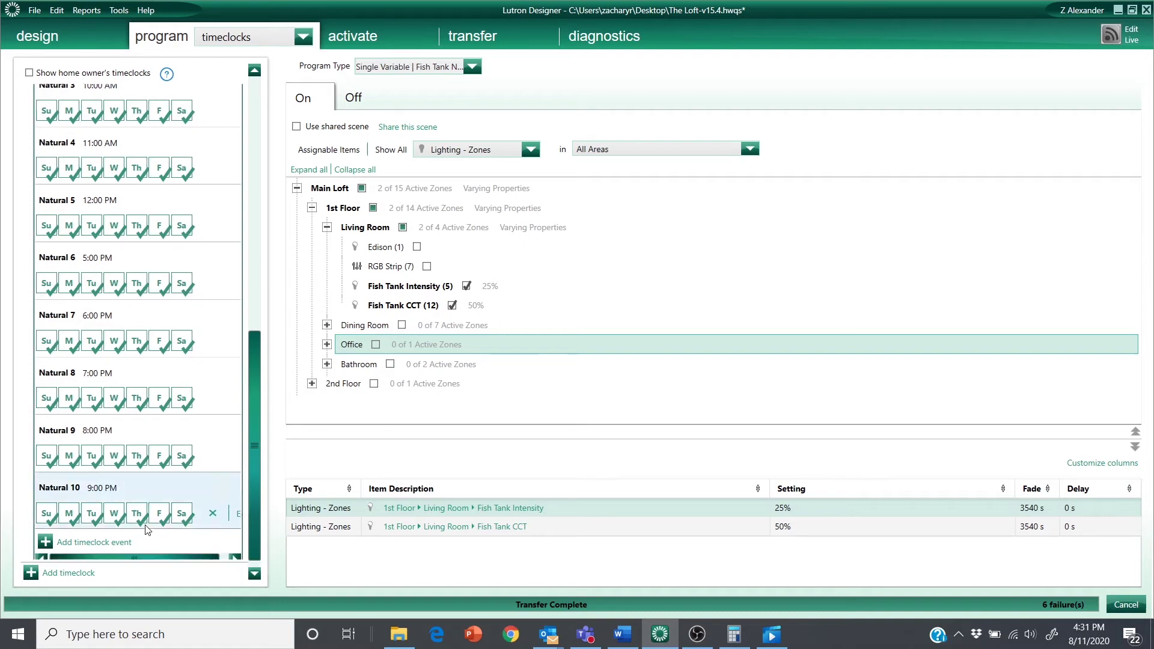
Step: Switch to device programming and make the Natural On button of the Living Room Fish Tank keypad a conditional program
click(280, 35)
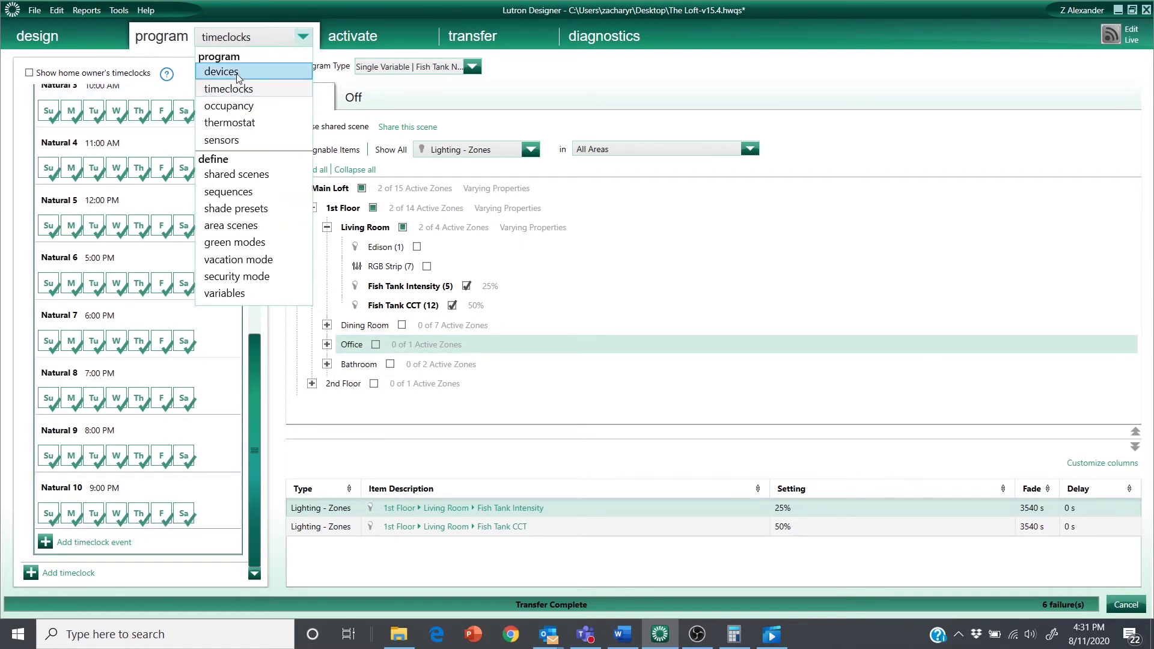
click(236, 72)
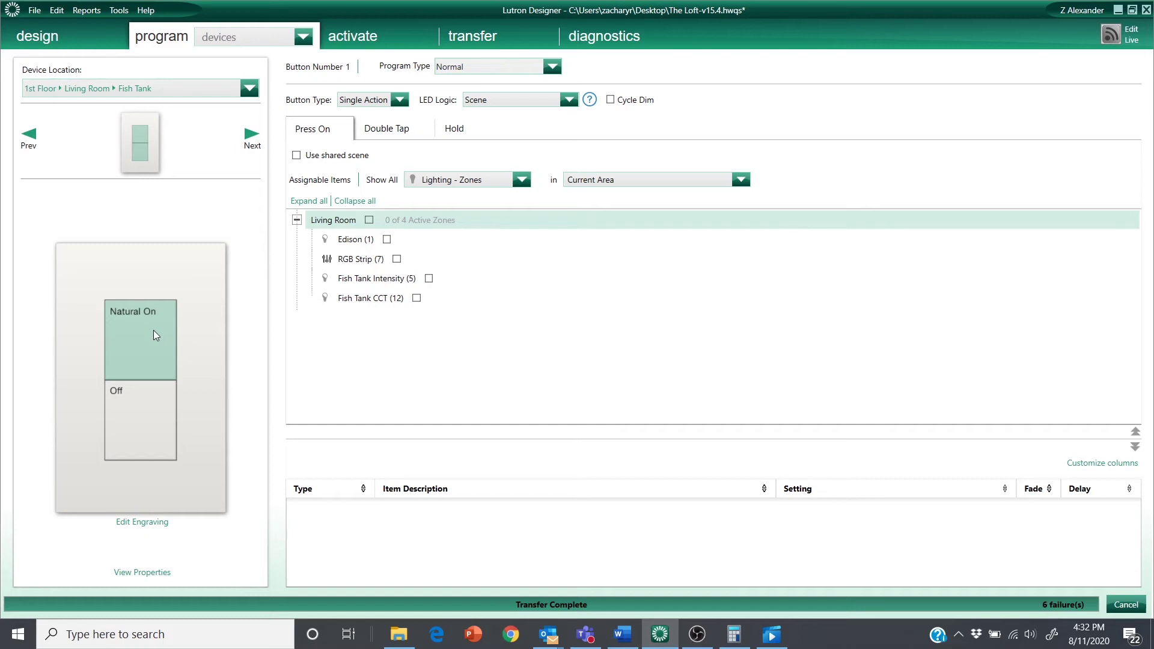
click(155, 431)
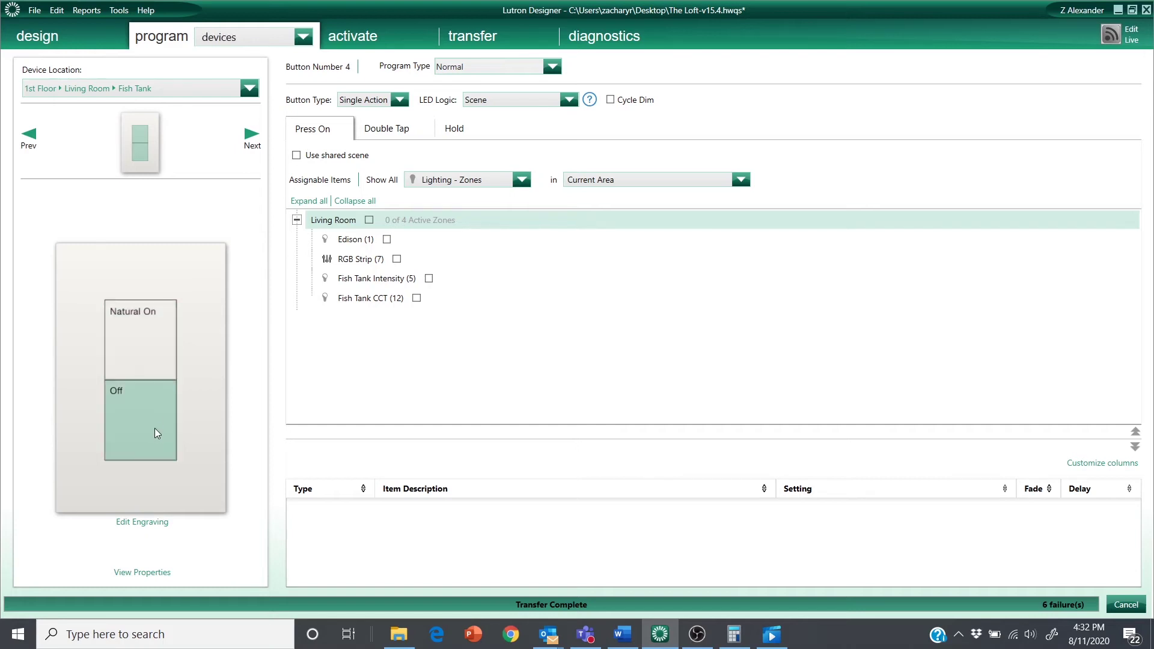
click(147, 320)
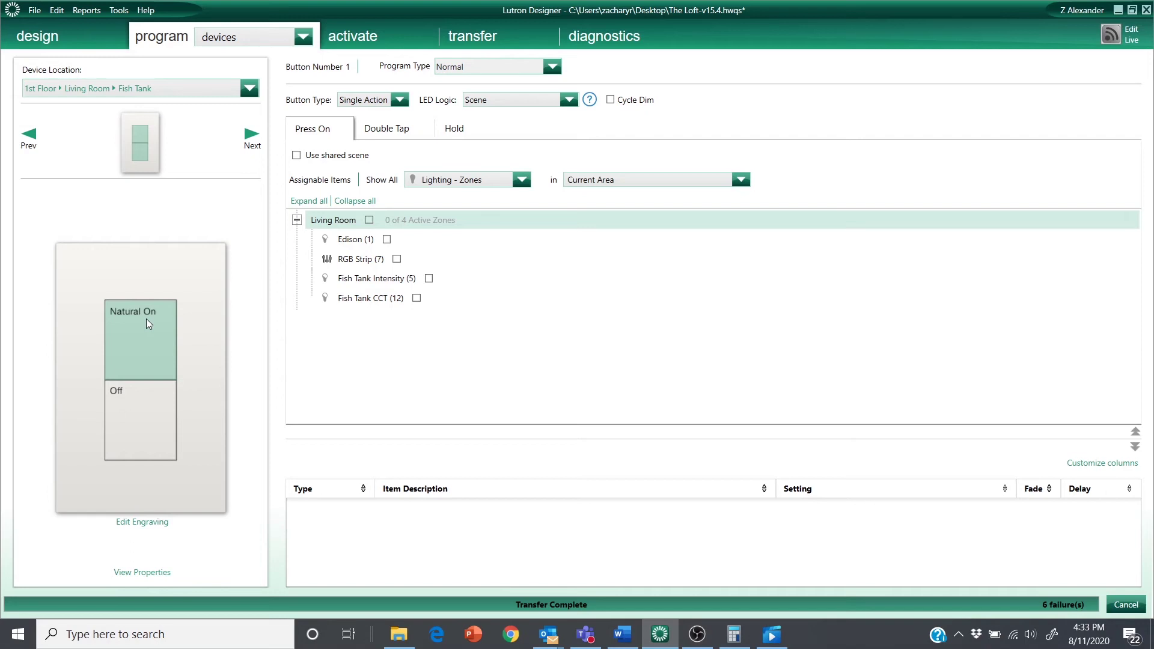
click(509, 71)
click(489, 97)
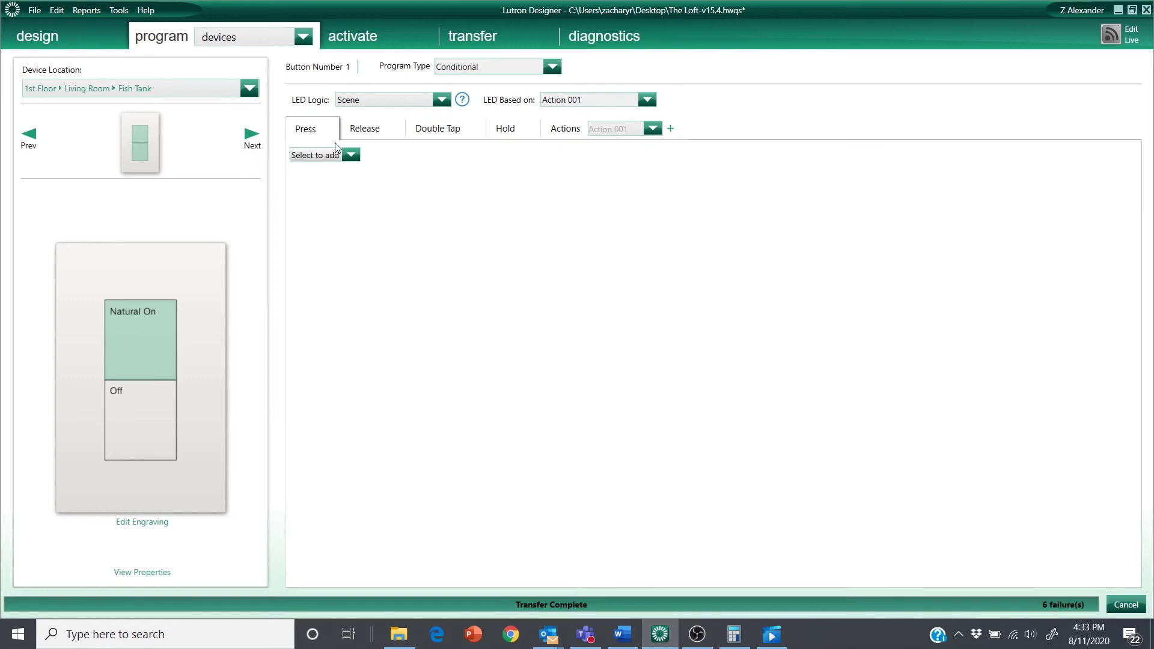
click(351, 155)
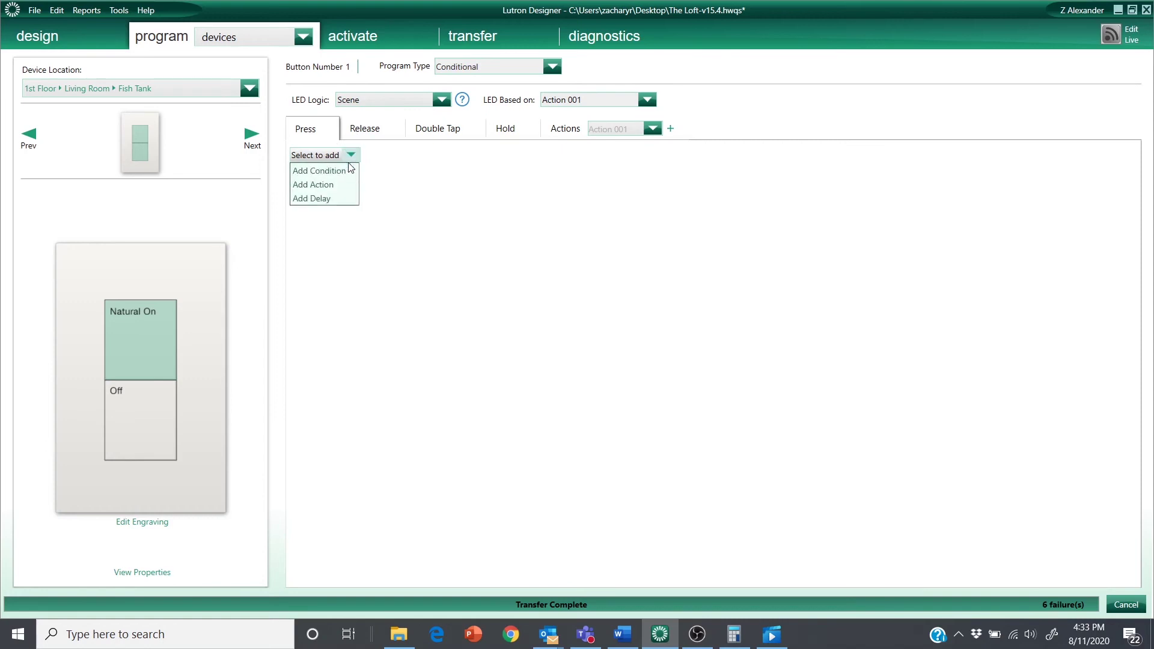
click(339, 171)
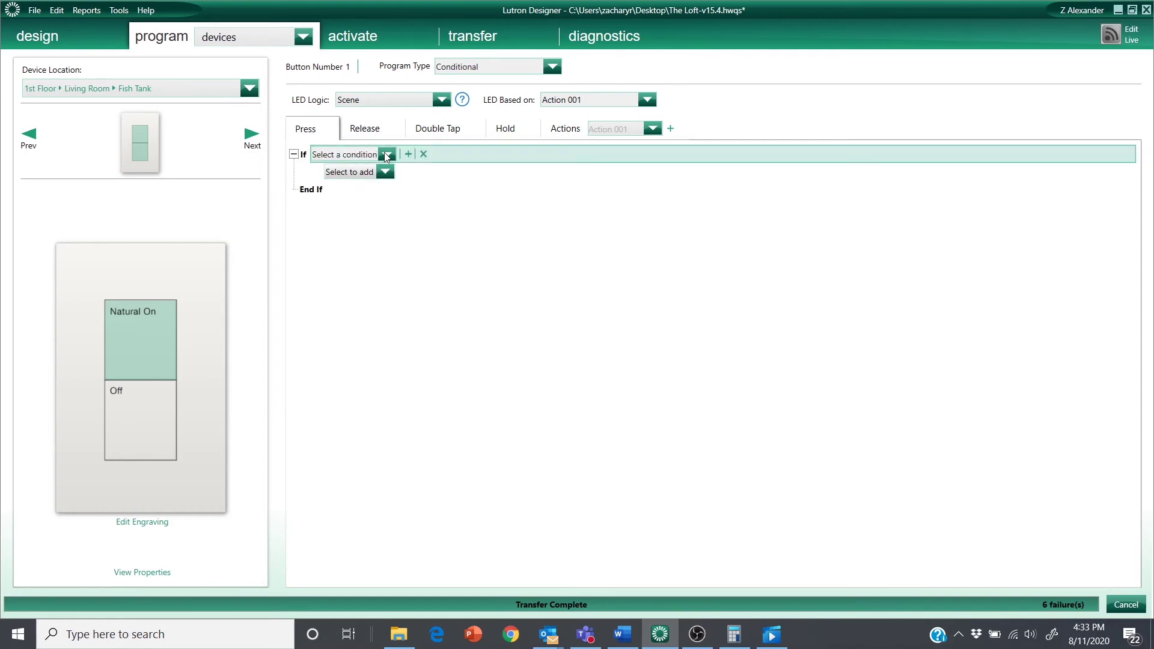
click(386, 156)
click(387, 156)
click(423, 155)
Step: Add a run-action line to the Natural On button's press program and rename its action Natural Show ON
click(351, 154)
click(328, 185)
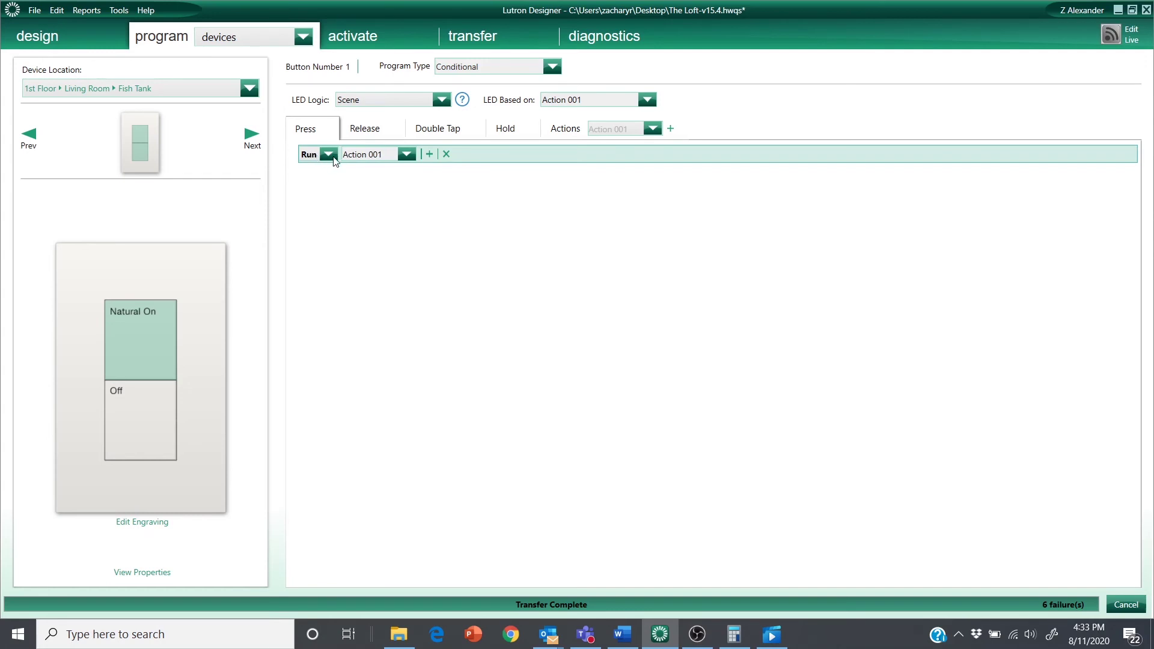
click(593, 135)
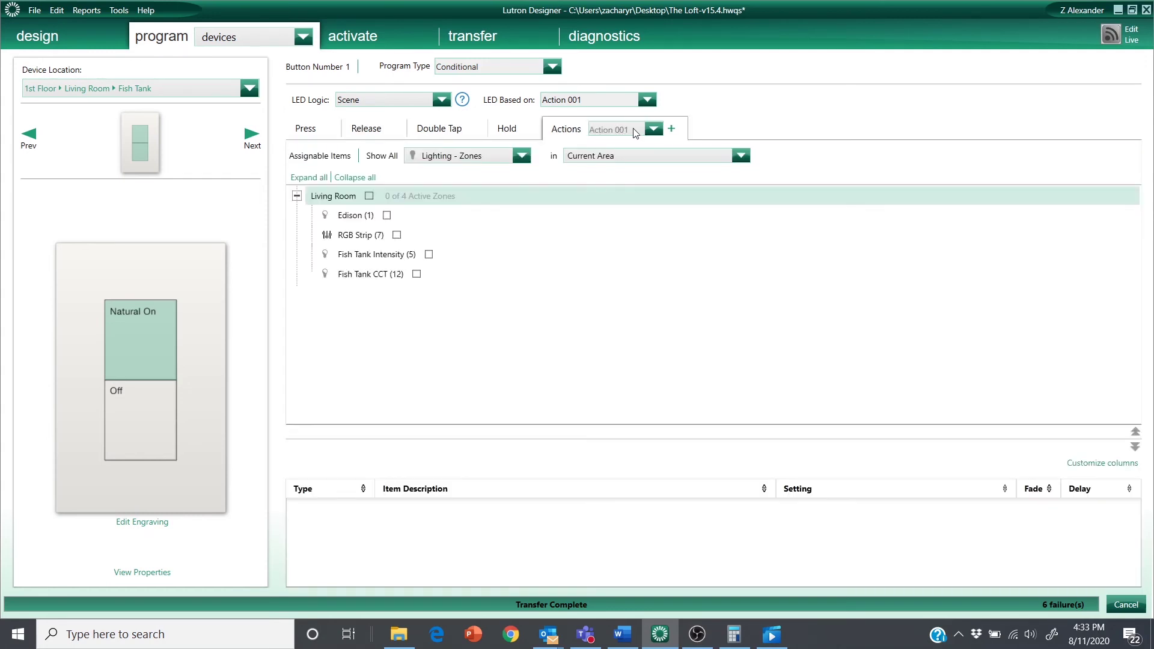
click(565, 136)
text(Natural S)
text(how ON)
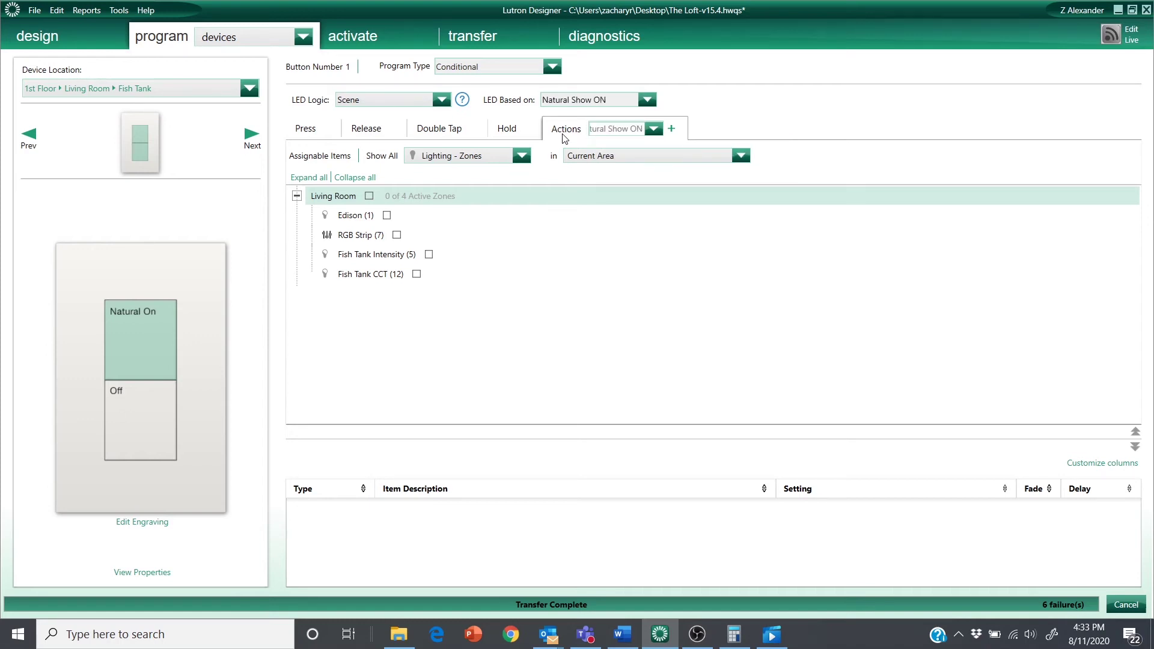
Step: Assign the Fish Tank Natural Show variable to the Natural Show ON action with the setting On
click(463, 156)
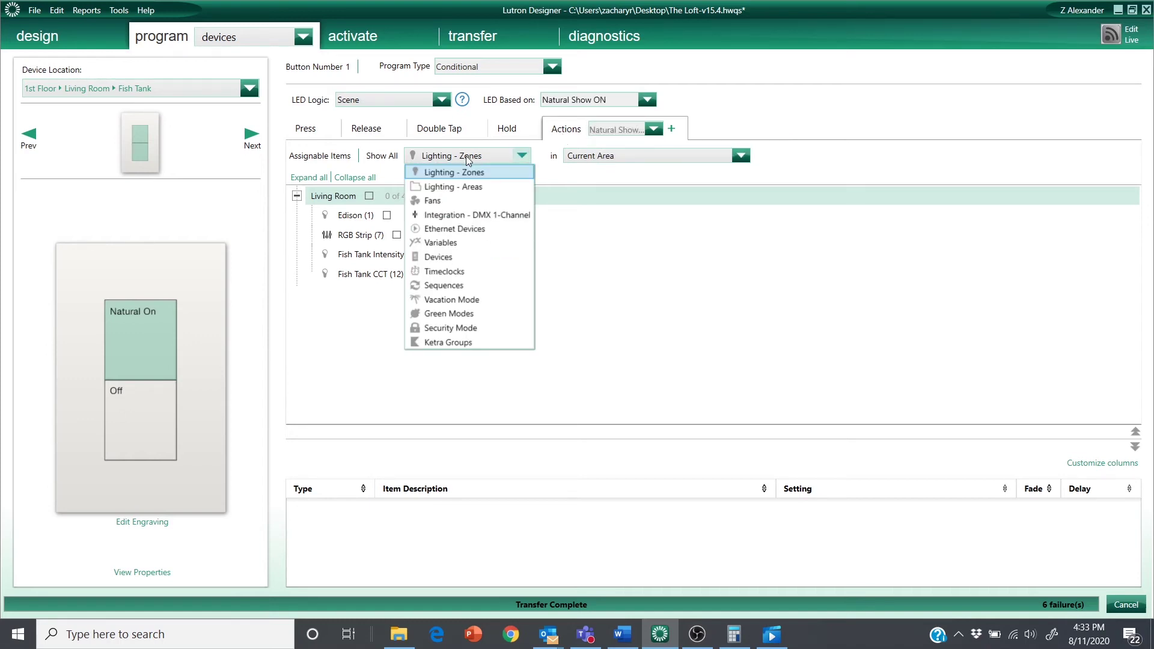
click(460, 242)
click(427, 202)
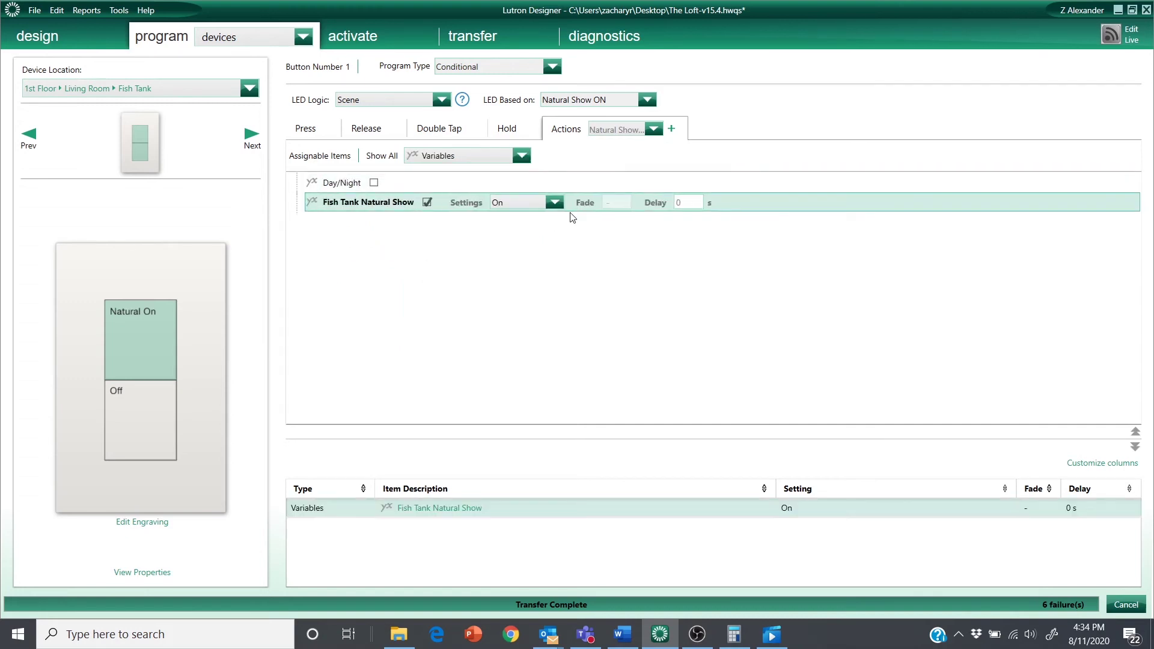
click(553, 204)
click(533, 237)
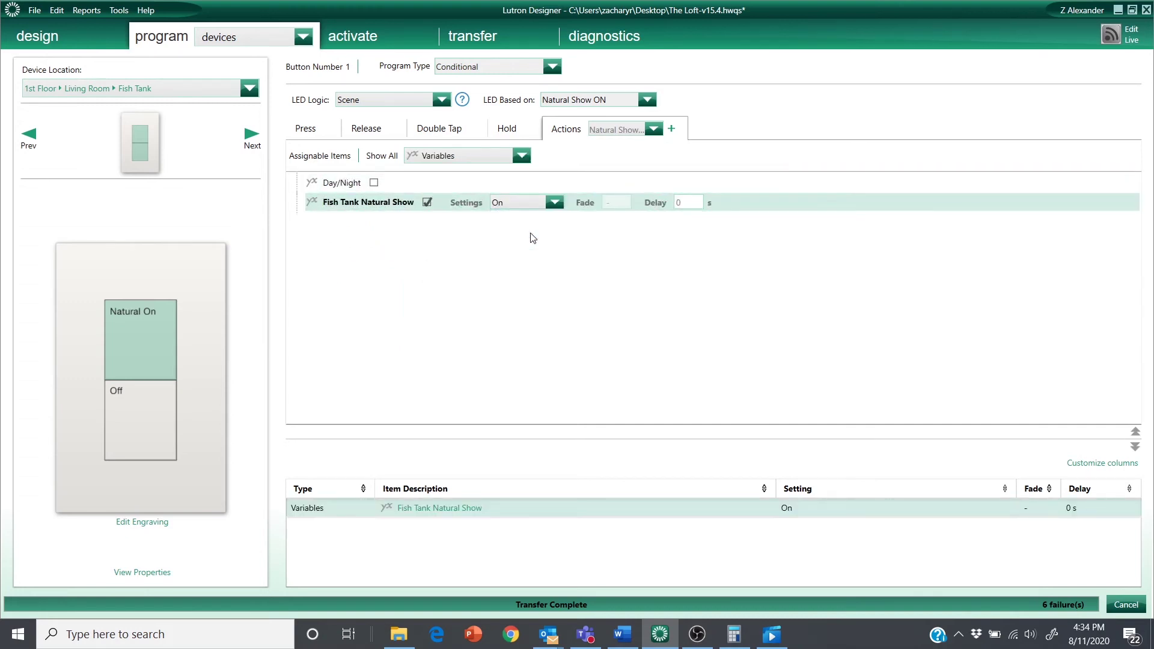
click(463, 182)
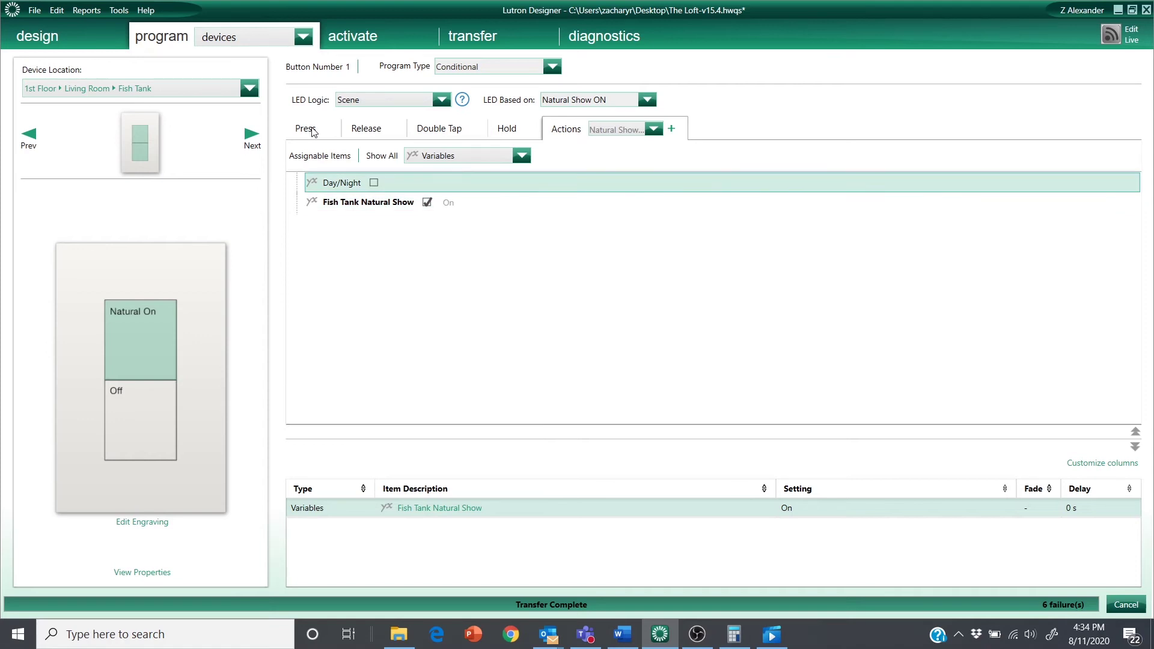
Step: Add a Time of Day condition below the Natural Show ON line in the Natural On button's press program
click(308, 128)
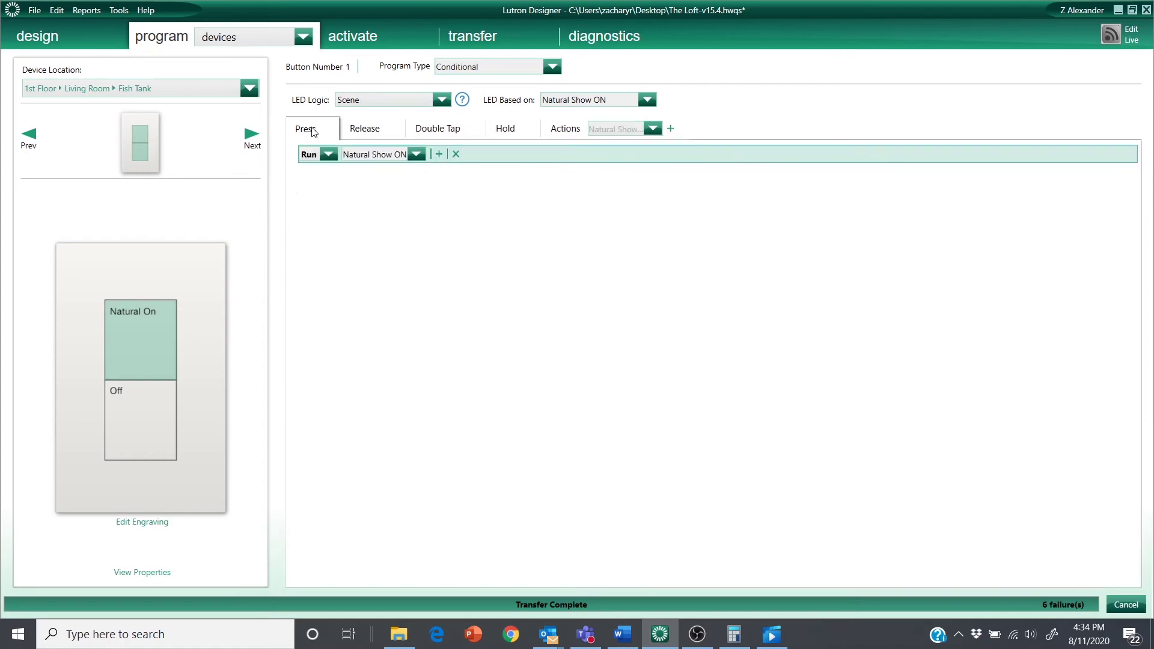
click(439, 156)
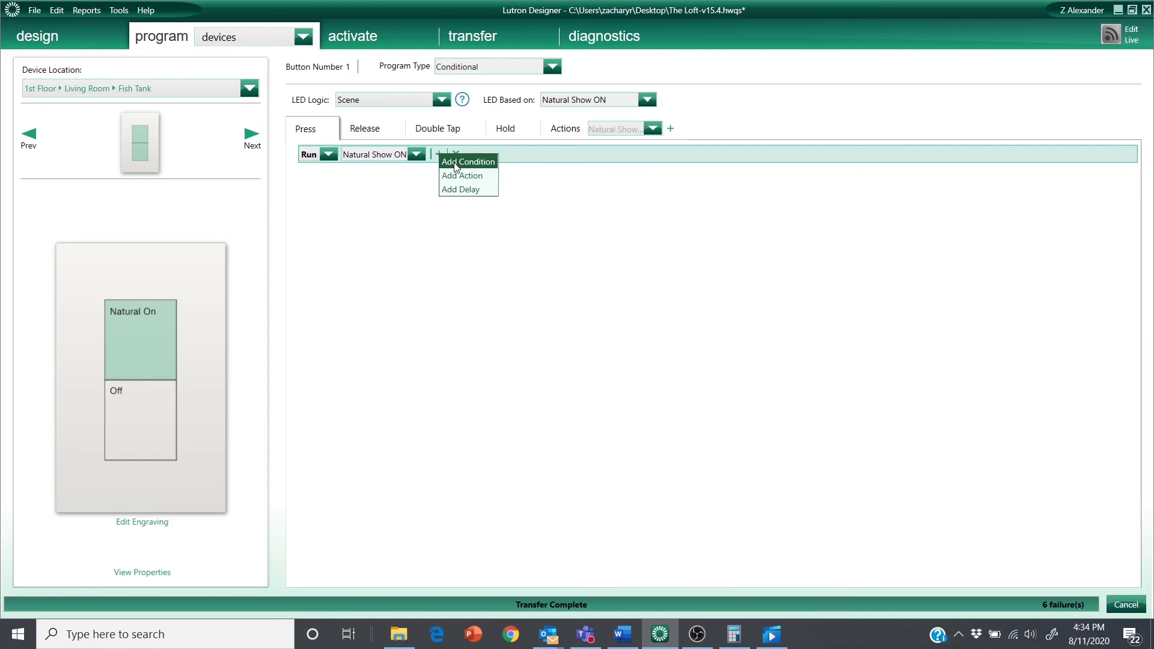
click(455, 163)
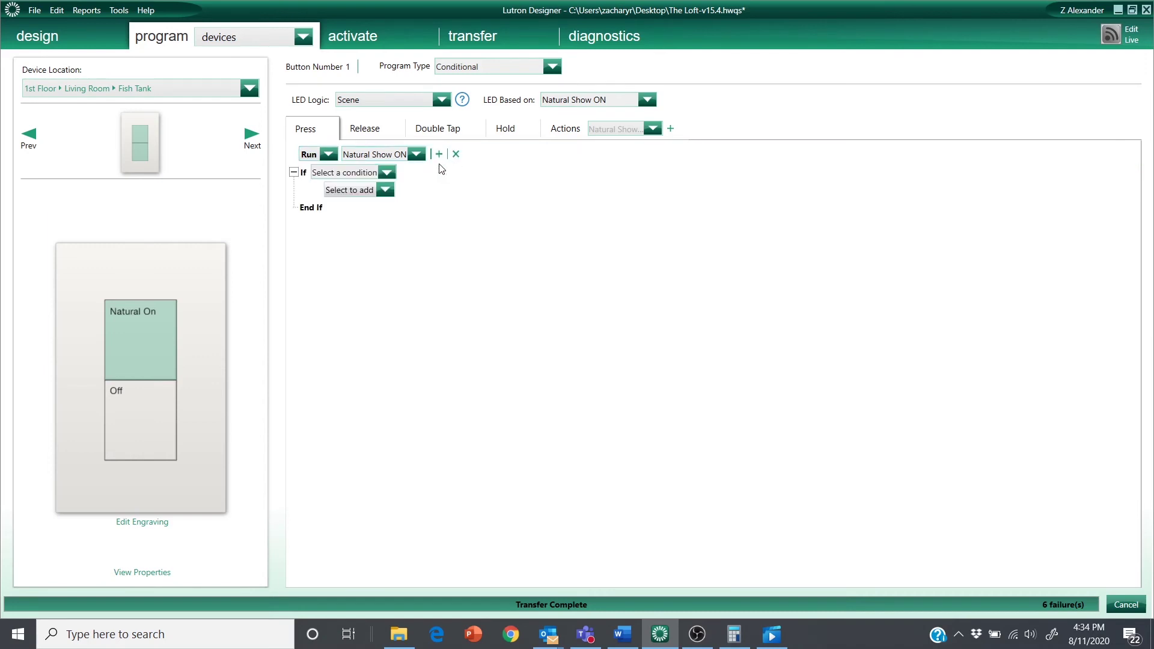
click(387, 173)
mouse_move(378, 205)
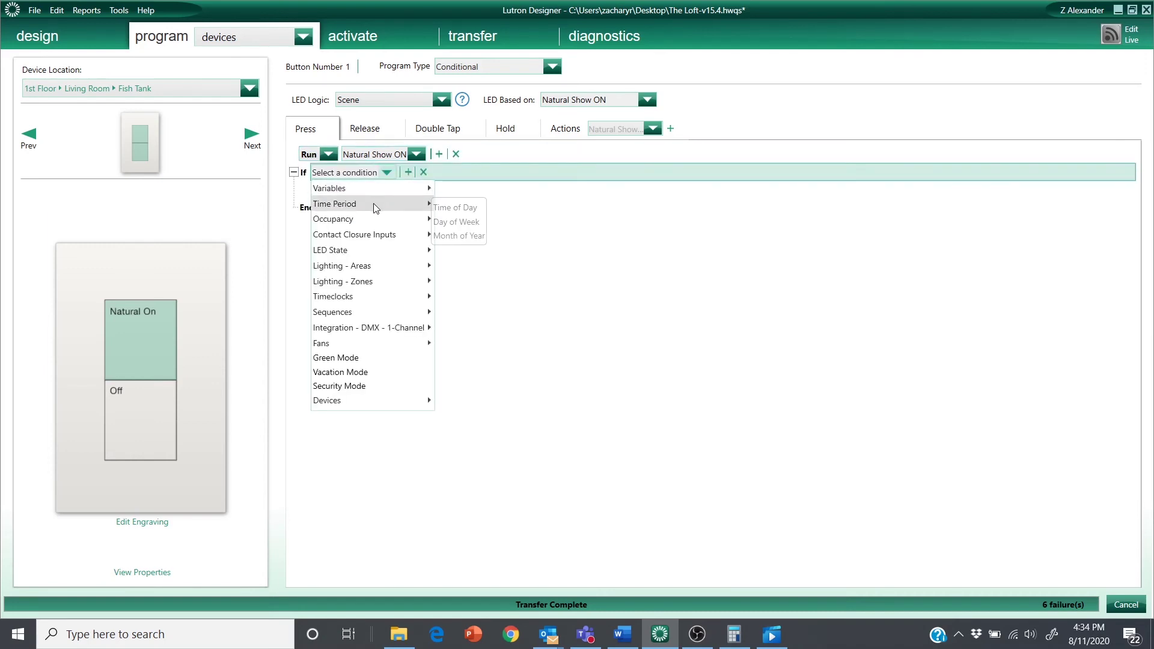
click(449, 207)
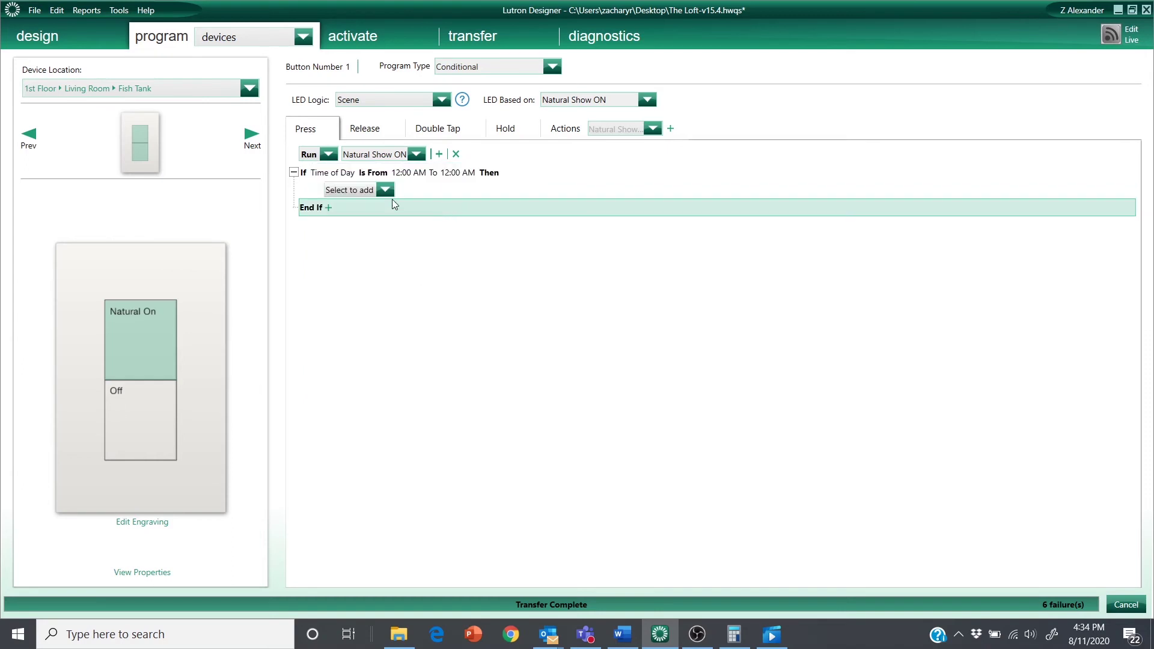
Step: Set the Time of Day condition to run from a fixed 9:00 AM to a fixed 10:00 AM
click(506, 172)
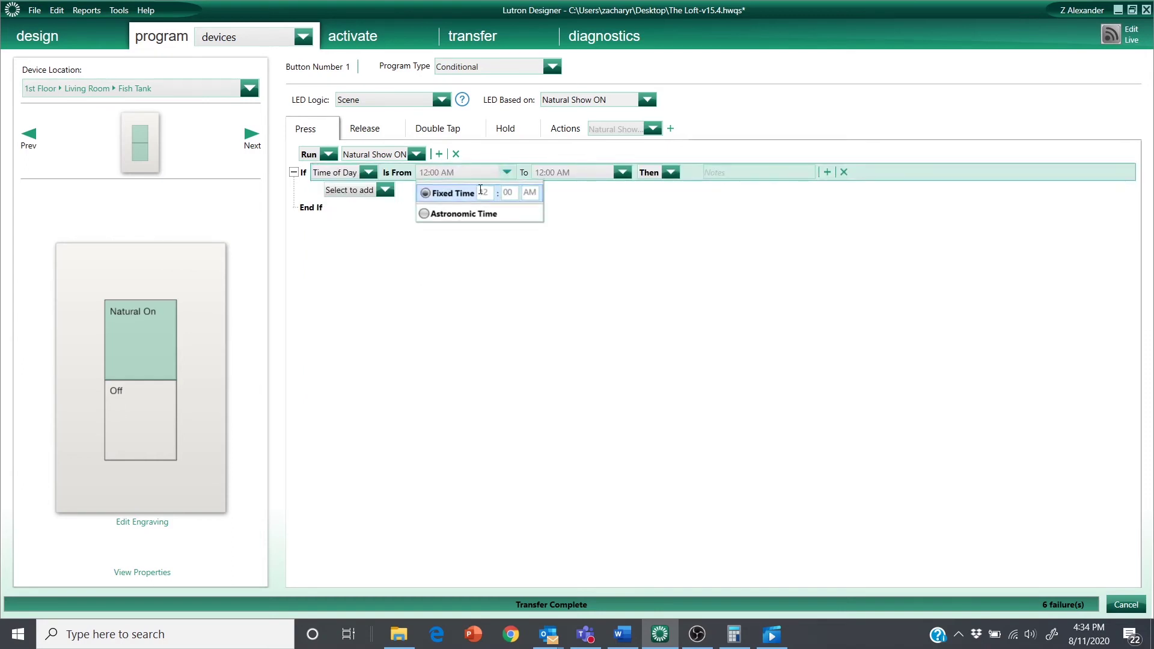
click(488, 193)
text(9)
click(619, 173)
click(599, 192)
text(10)
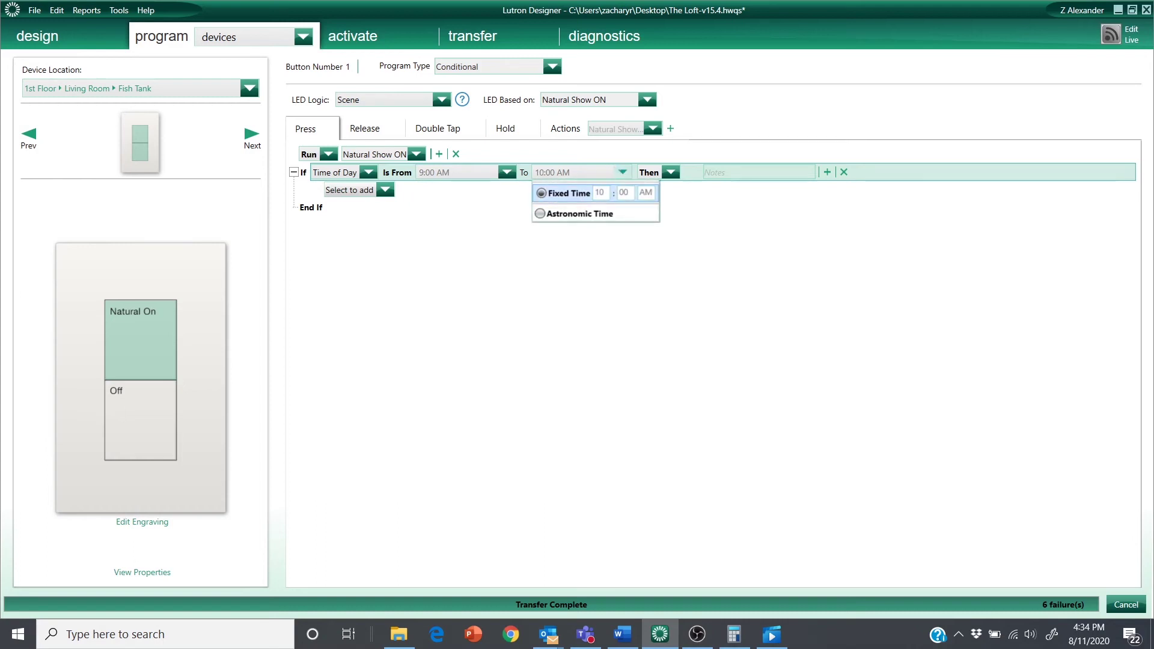
click(481, 187)
Step: Add a run-action line inside the Natural On button's 9:00 AM to 10:00 AM condition
click(385, 190)
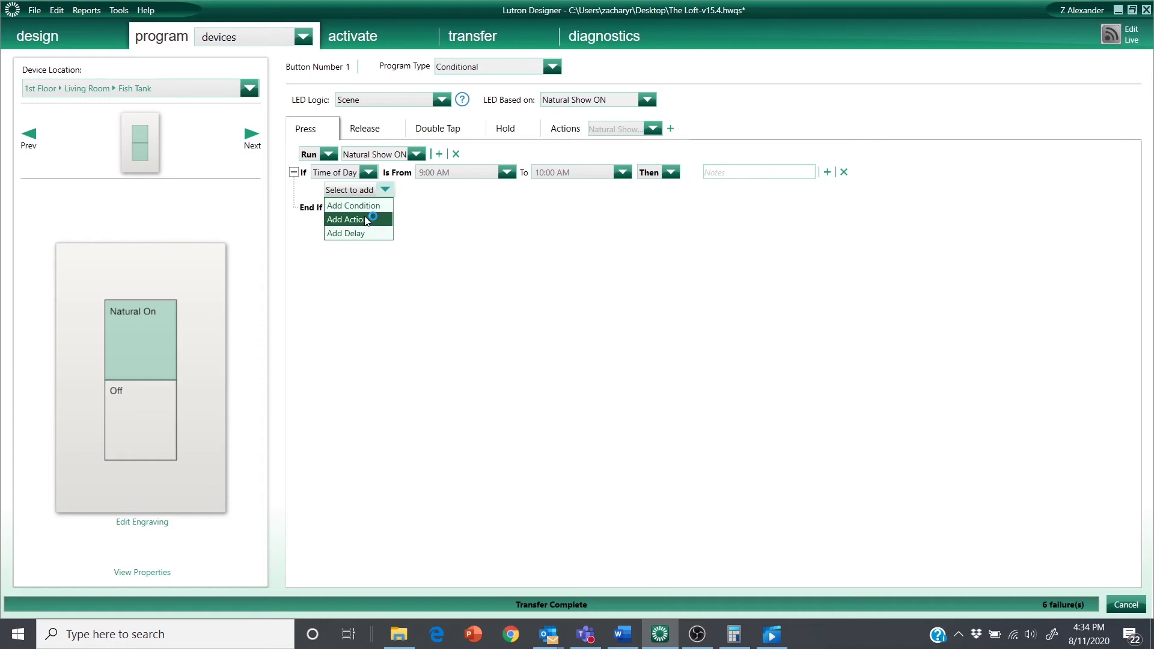
click(366, 219)
click(463, 189)
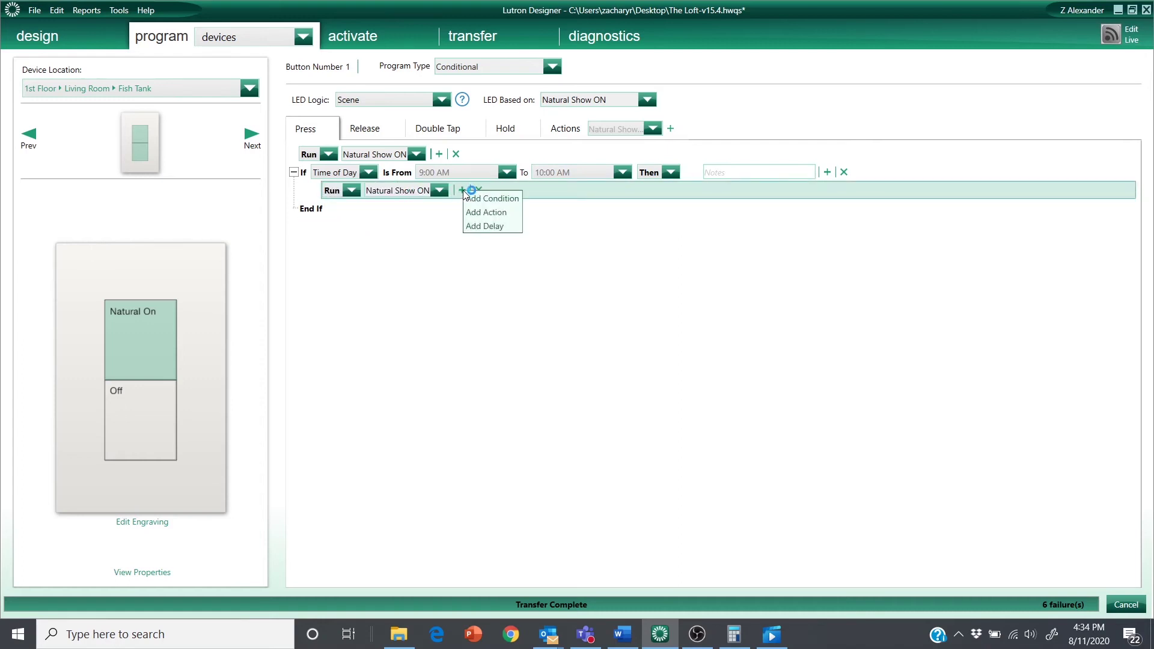
click(486, 212)
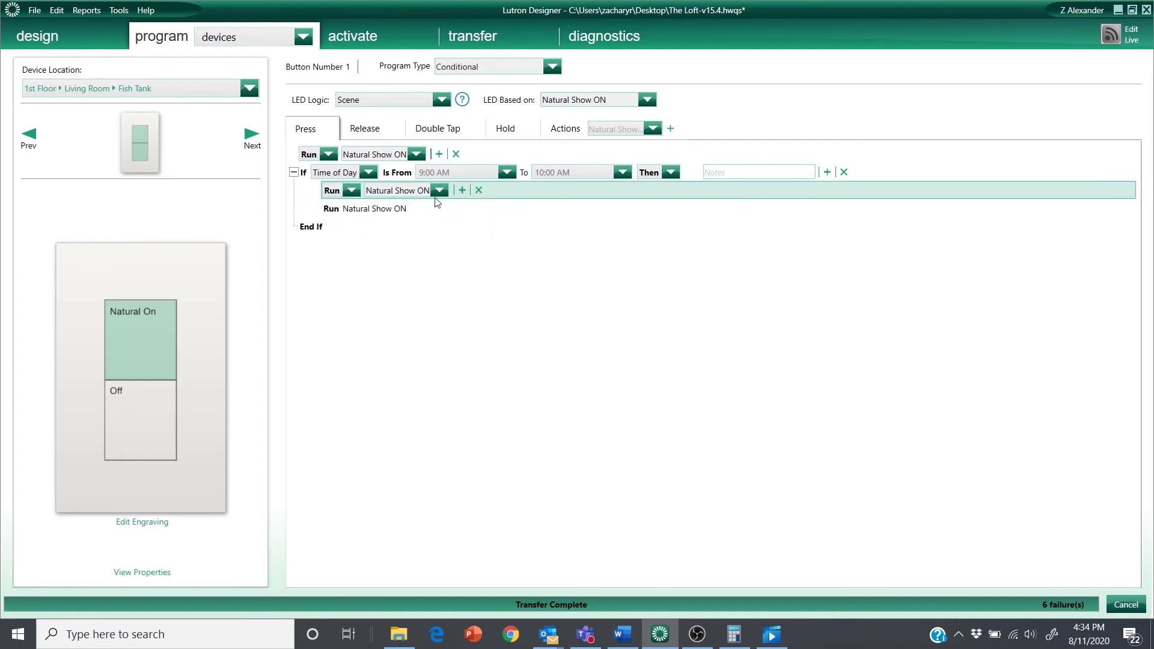
click(478, 208)
Step: Create a new action for the run line inside the 9:00 AM to 10:00 AM condition
click(440, 191)
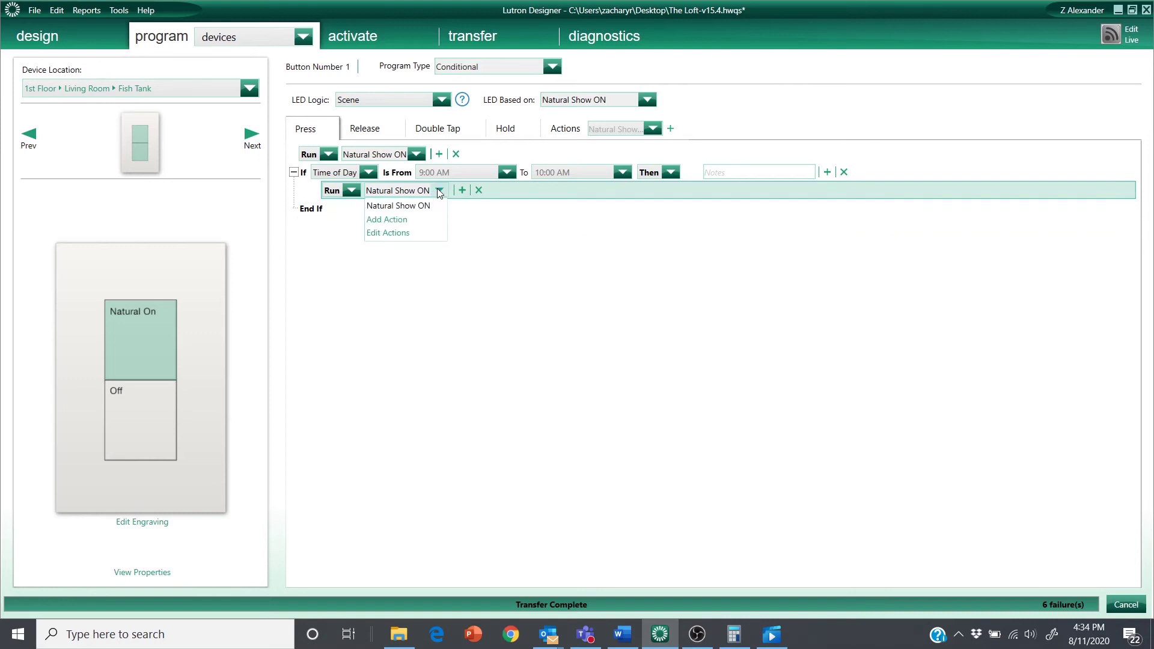
click(393, 219)
click(394, 220)
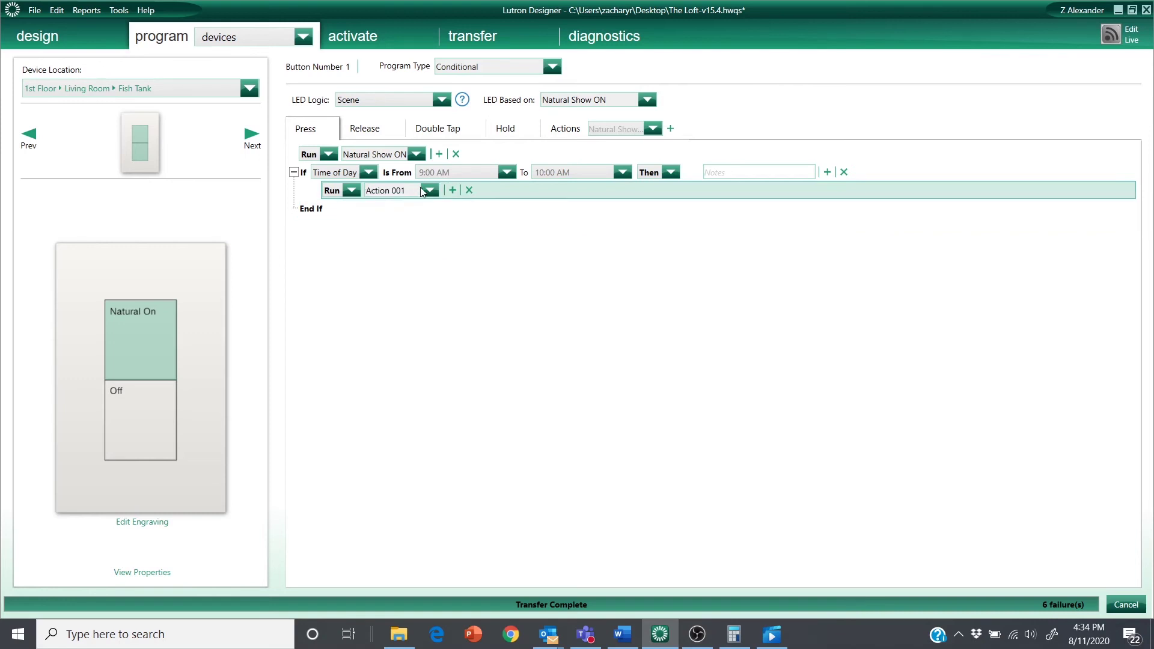
Step: Assign the Living Room fish tank zones to Action 001, with Fish Tank Intensity at 15% and Fish Tank CCT at 25%
click(651, 130)
click(653, 131)
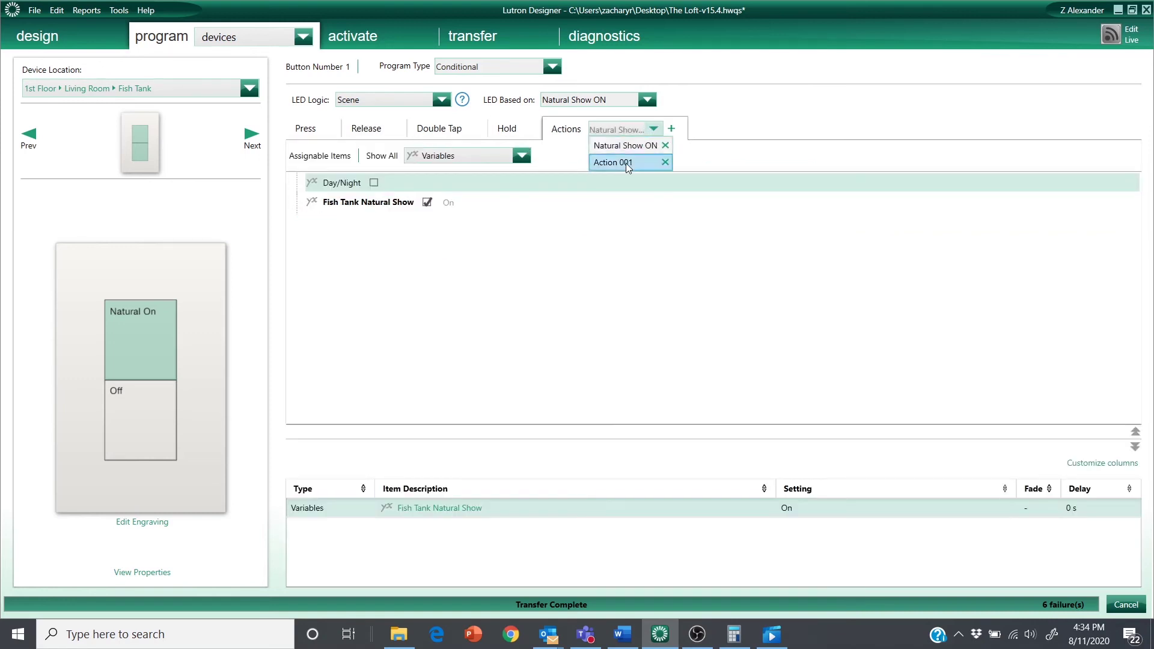
click(625, 161)
click(435, 158)
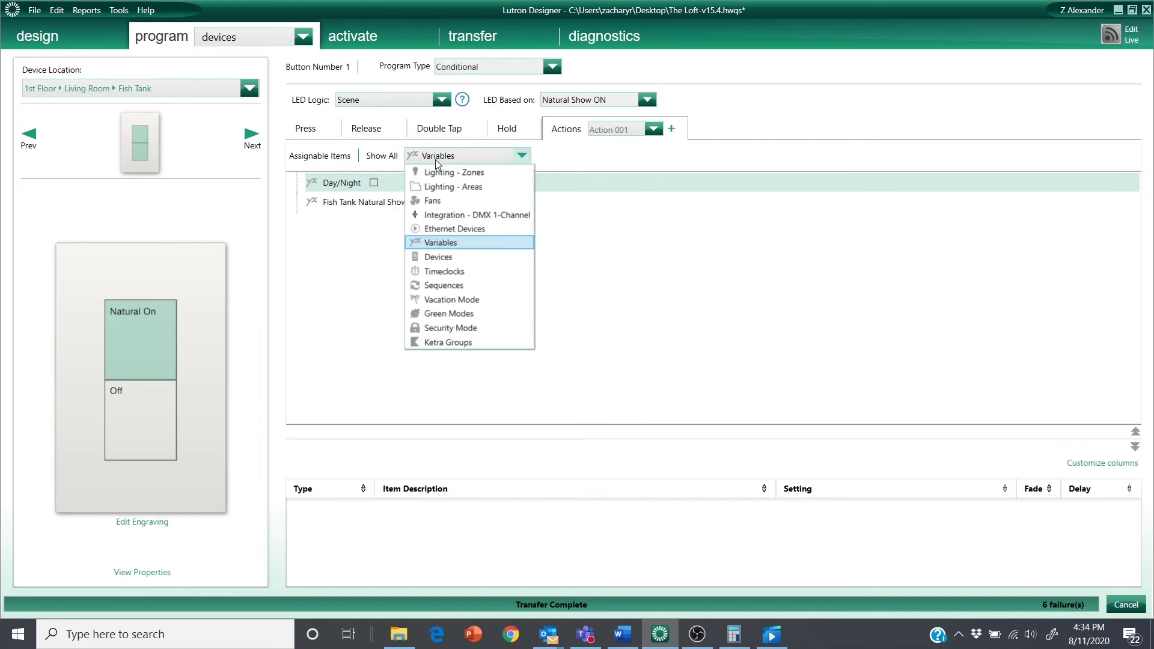
click(448, 172)
click(307, 179)
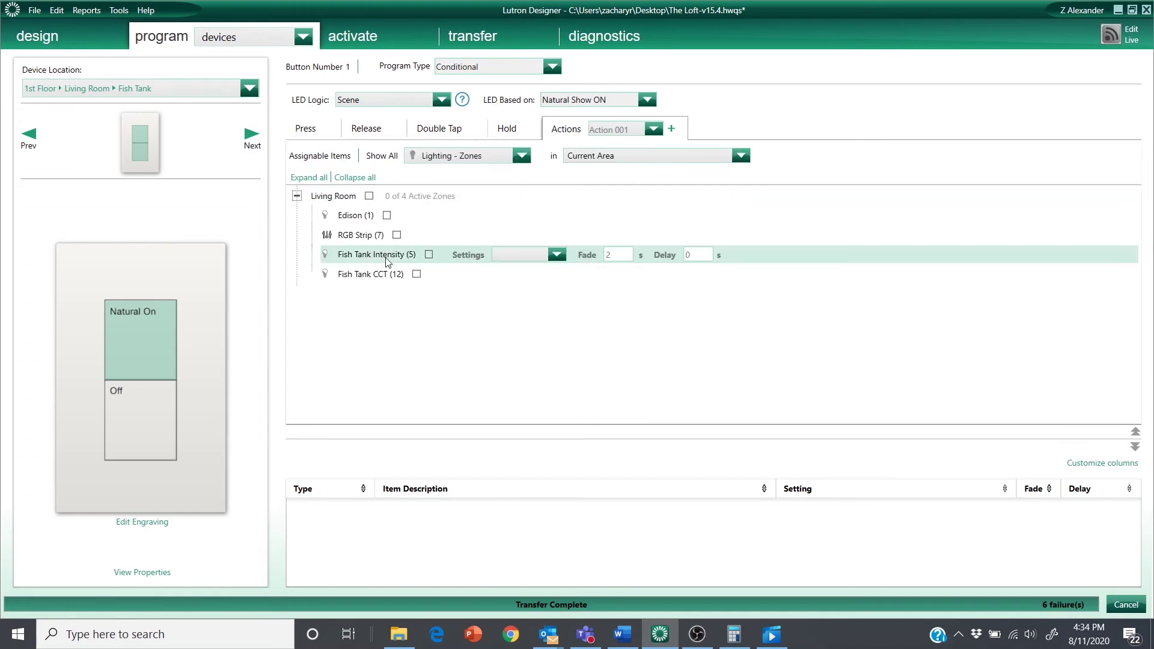
click(428, 254)
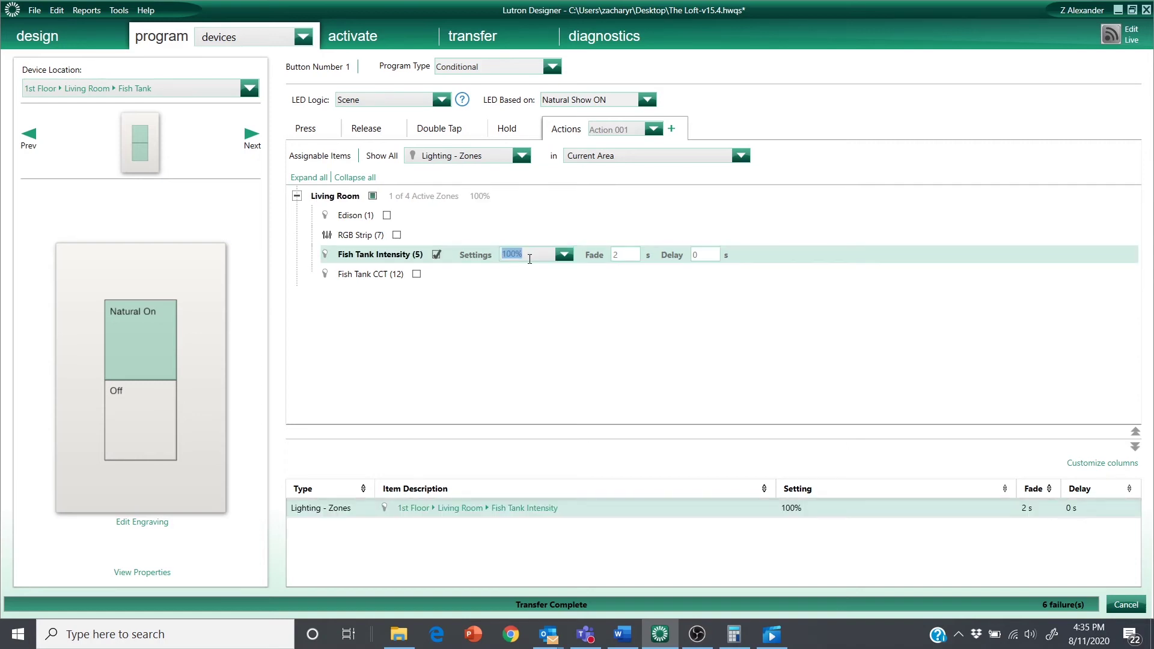
text(15)
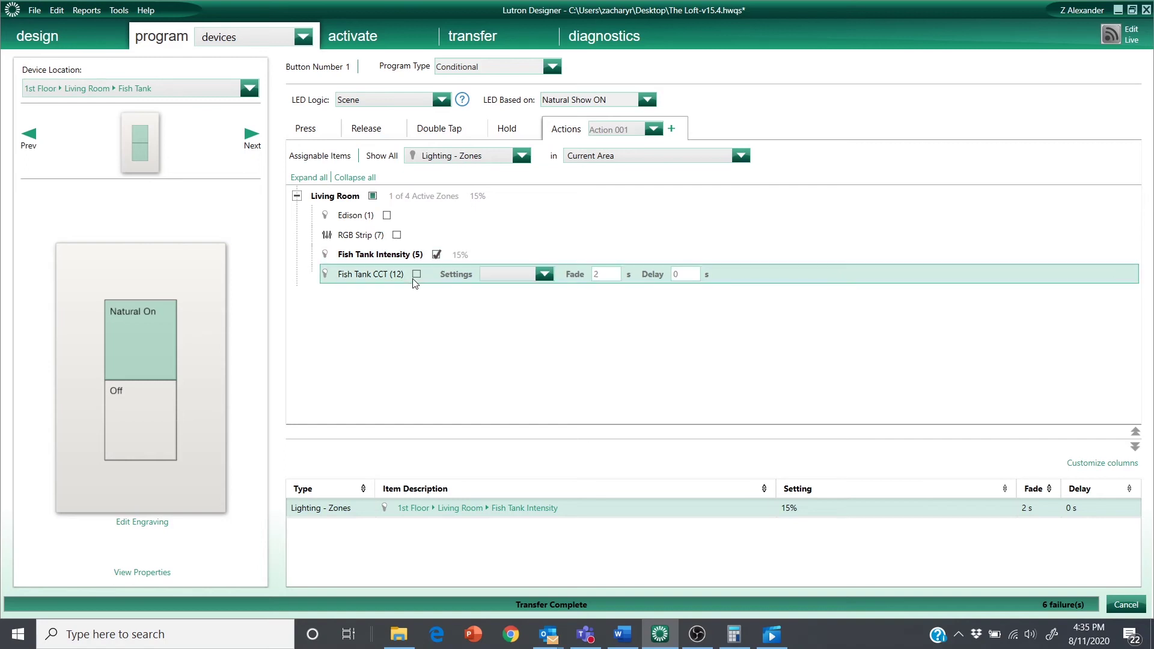
click(416, 274)
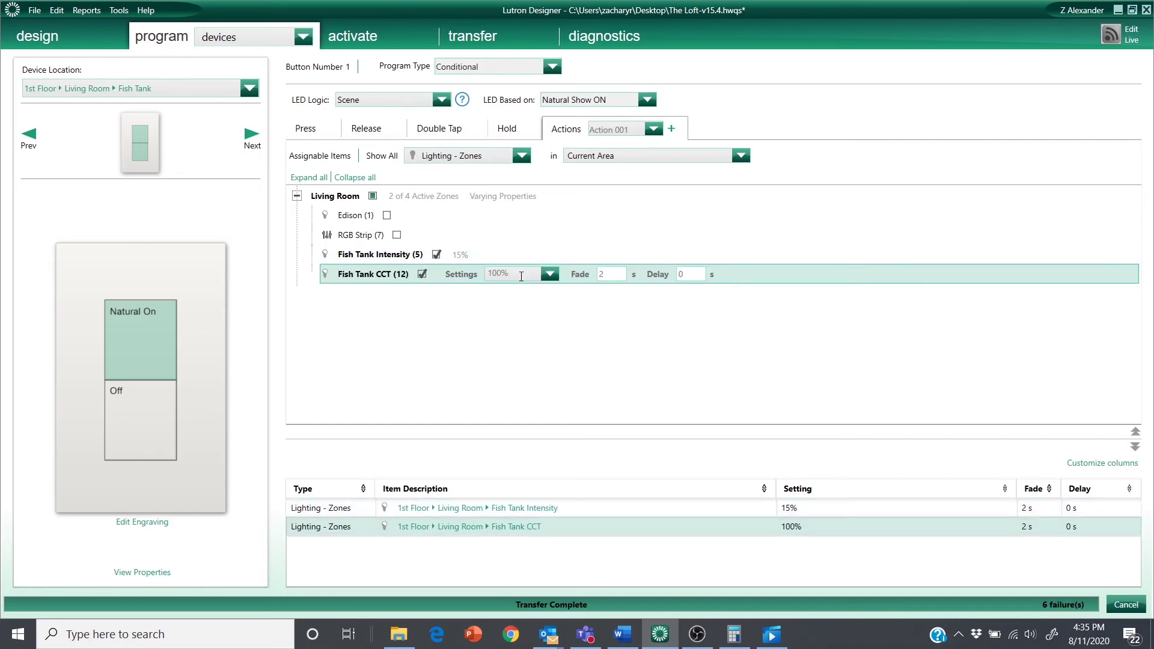
text(25)
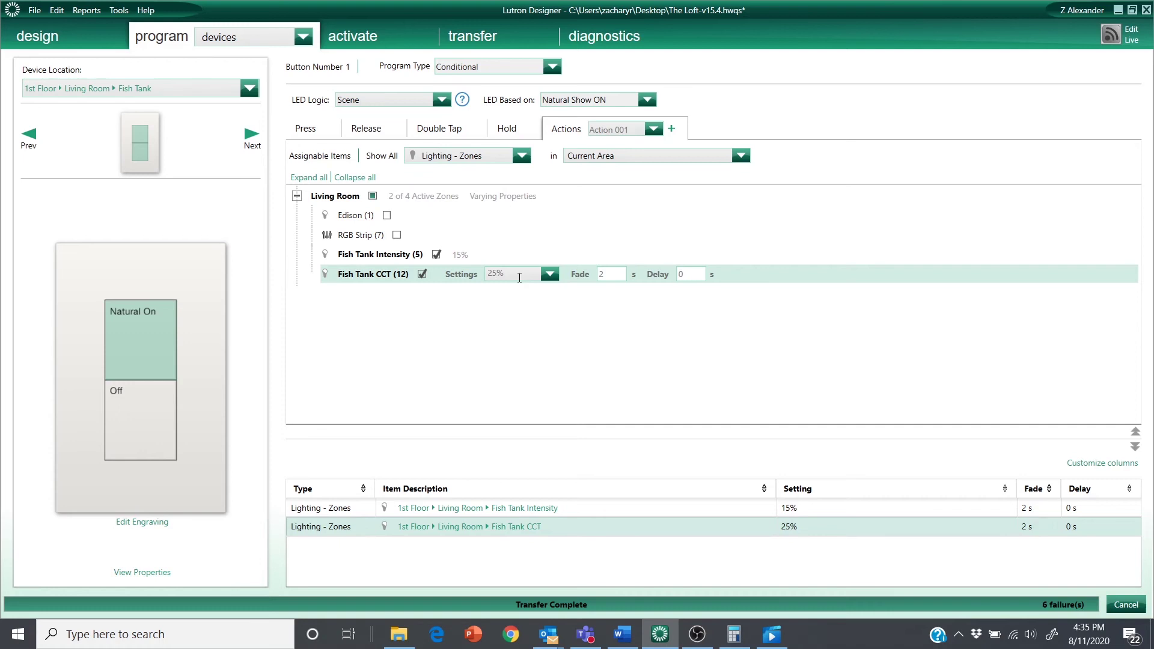
Step: Add an Else branch to the Natural On button's Time of Day condition and insert a nested condition in it
click(303, 131)
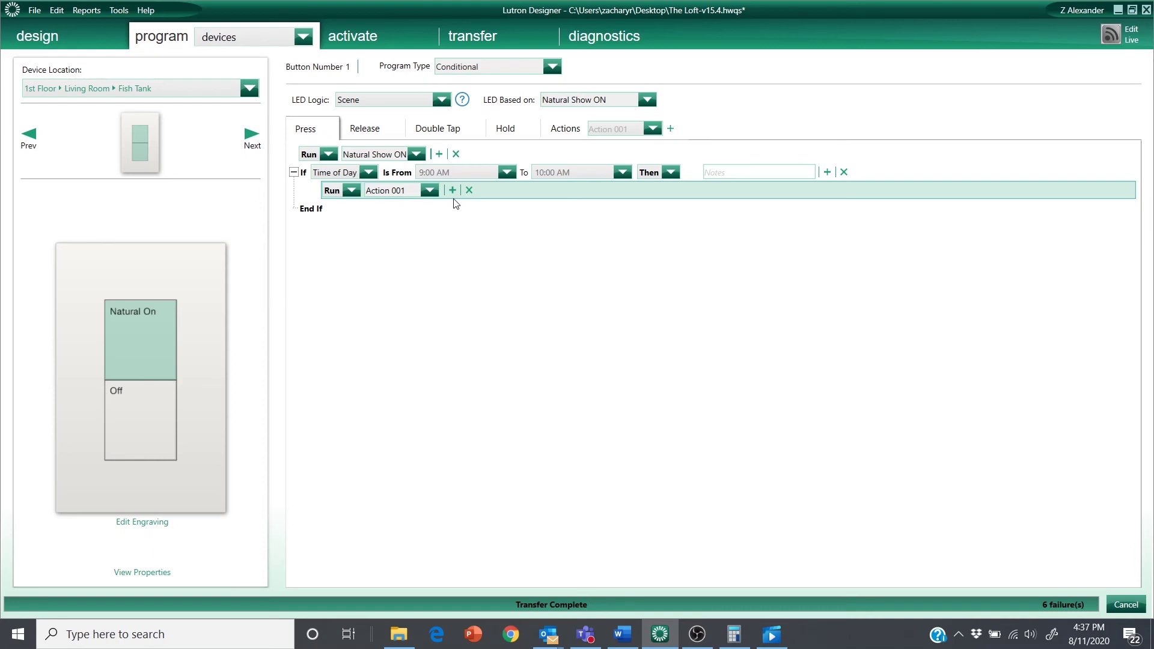
click(328, 209)
click(335, 216)
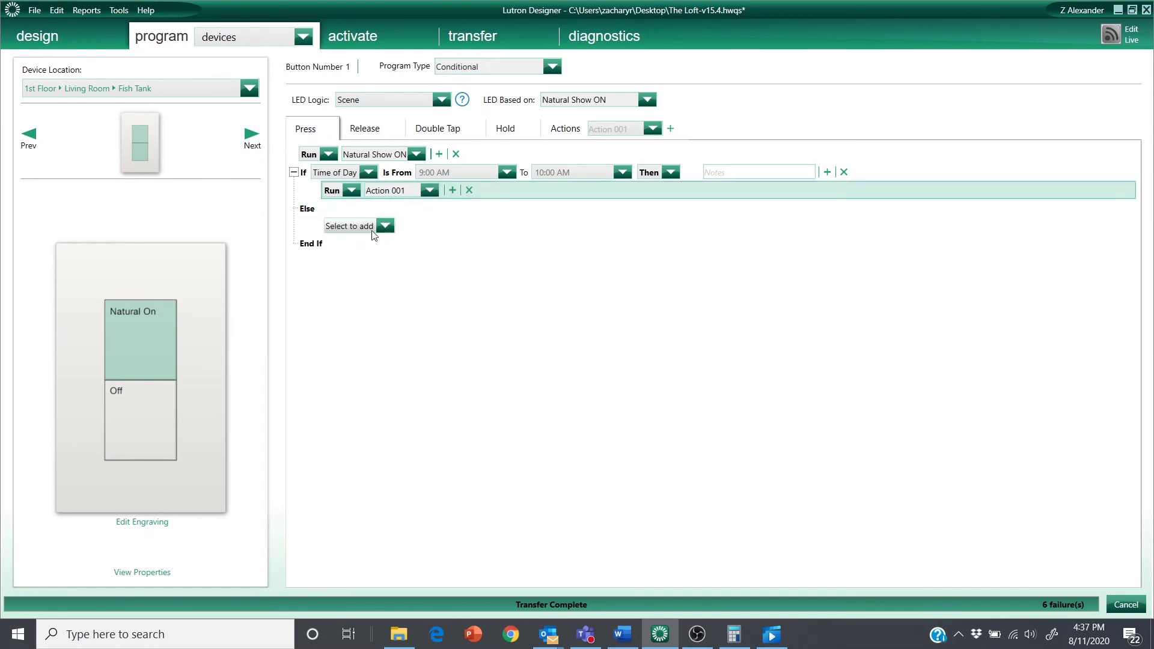
click(385, 226)
click(351, 239)
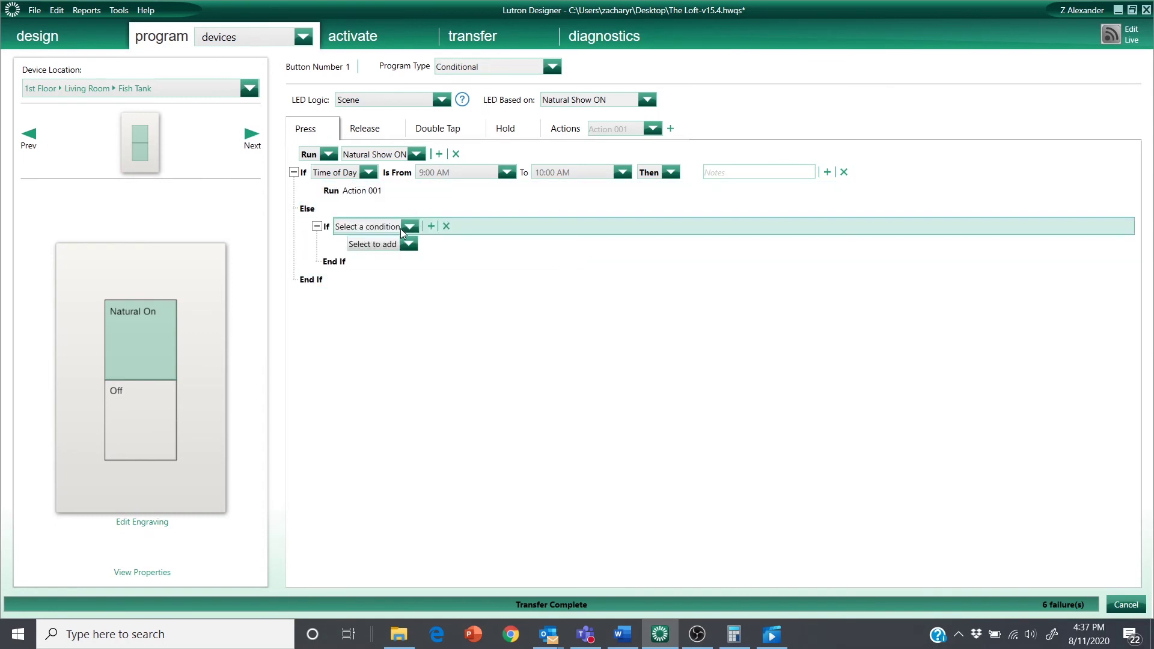
Step: Set the nested condition in the Else branch to Time of Day
click(409, 227)
mouse_move(402, 259)
click(478, 258)
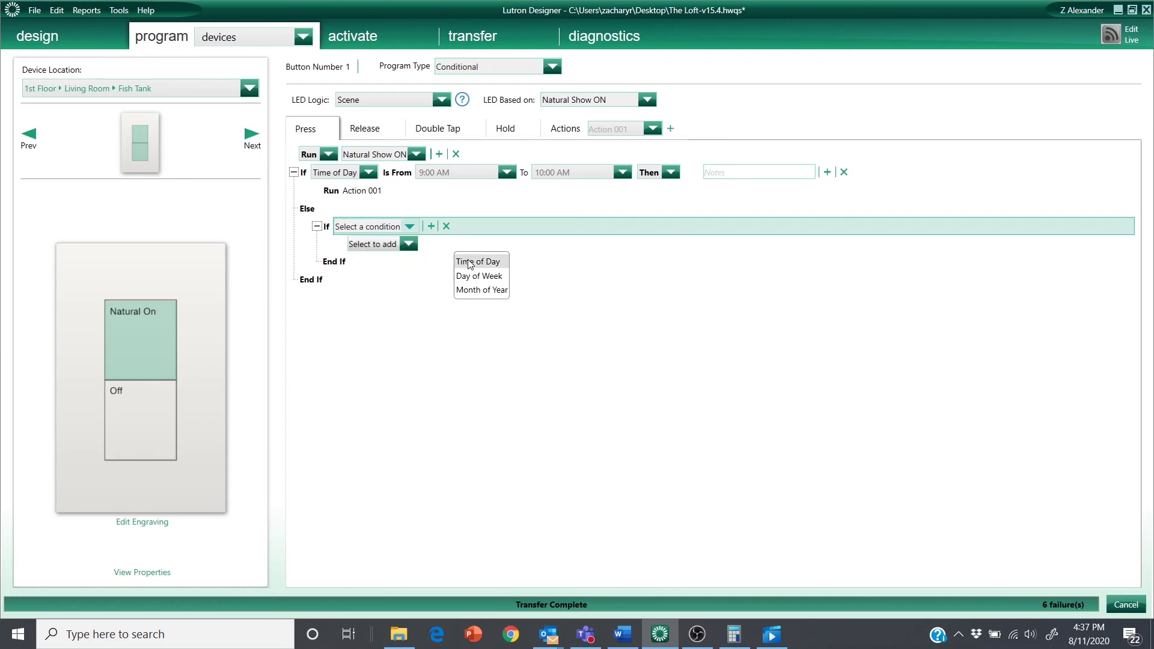
click(410, 232)
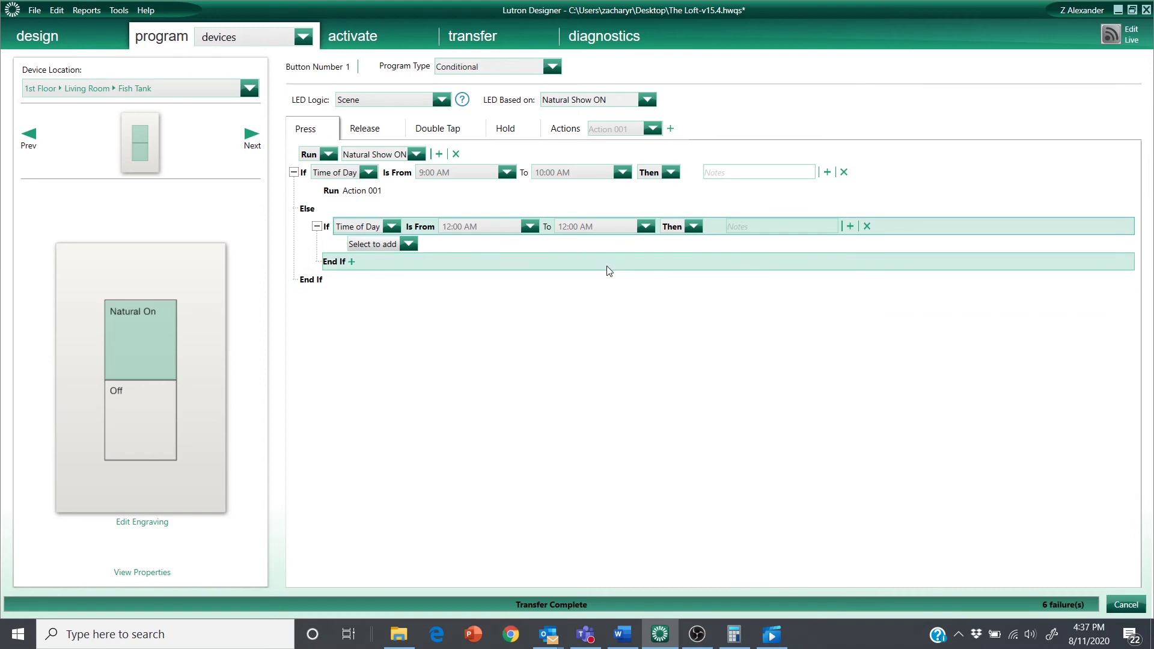
click(613, 189)
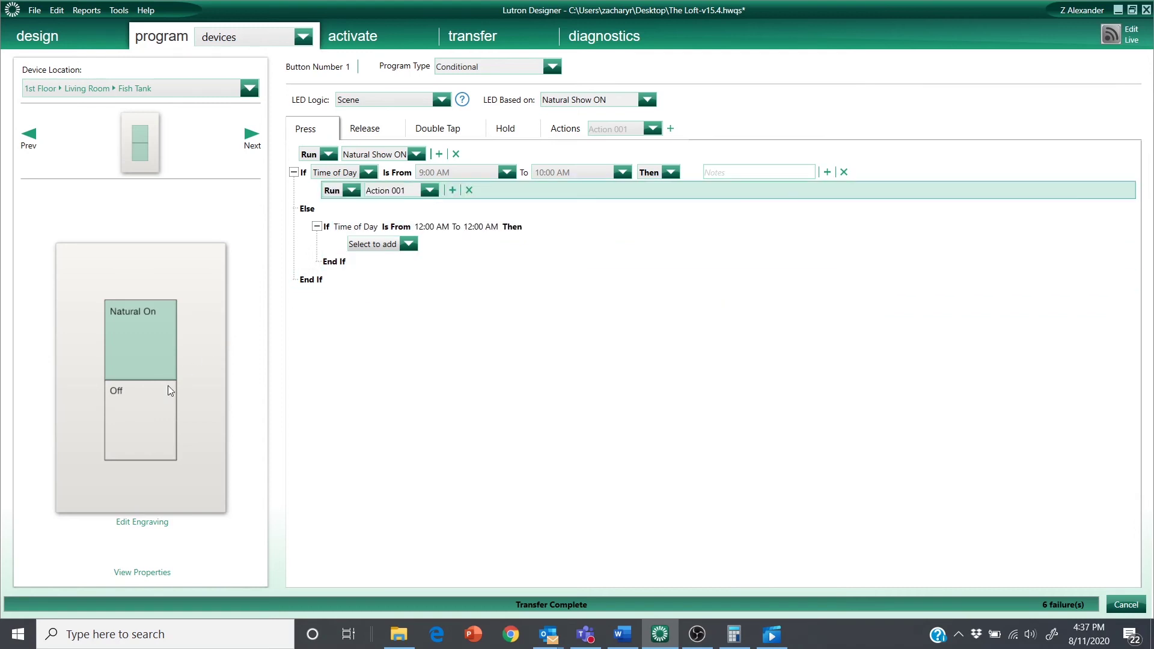
Step: Assign the Fish Tank Natural Show variable to the Off button of the Fish Tank keypad with the setting Off
click(139, 413)
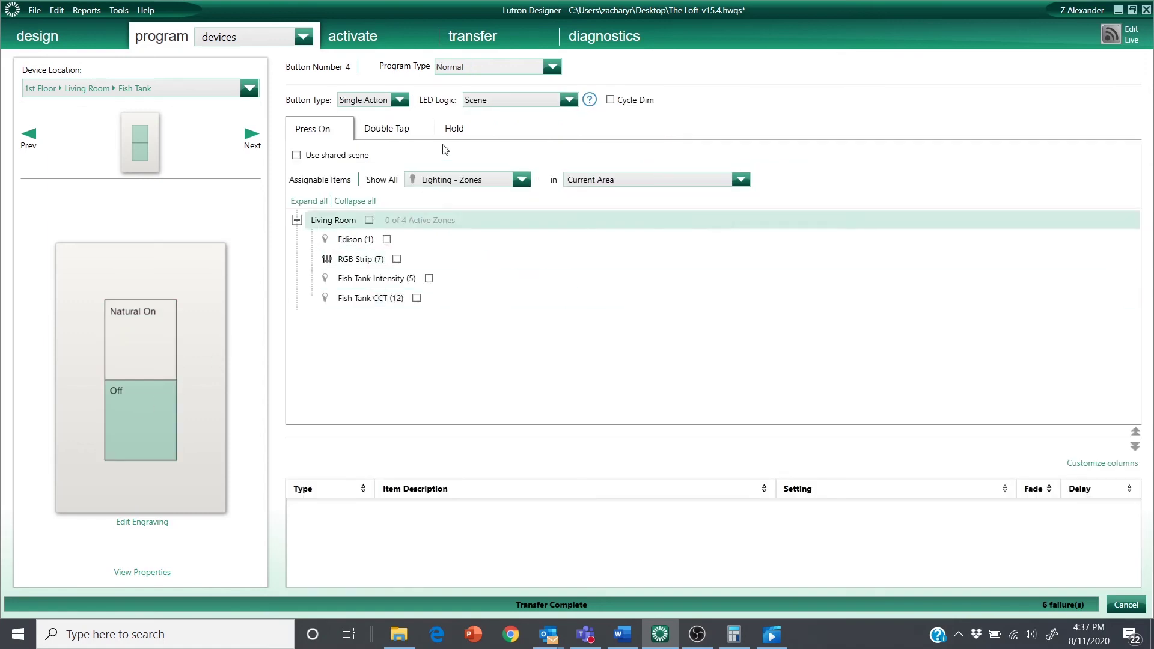
click(456, 181)
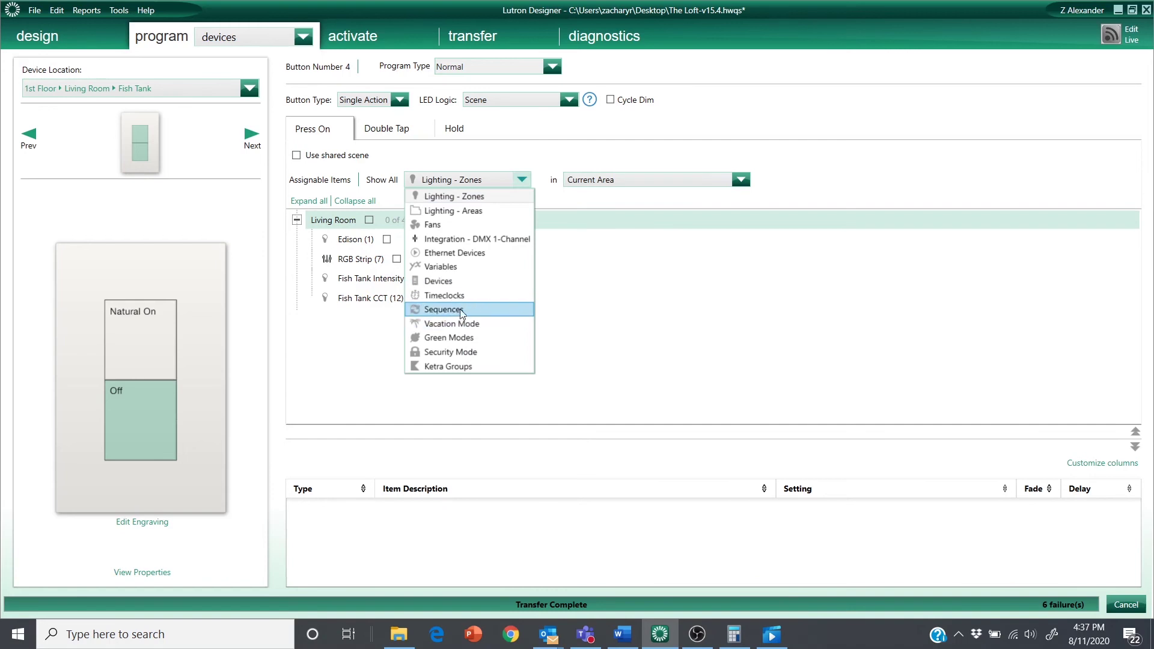
click(467, 268)
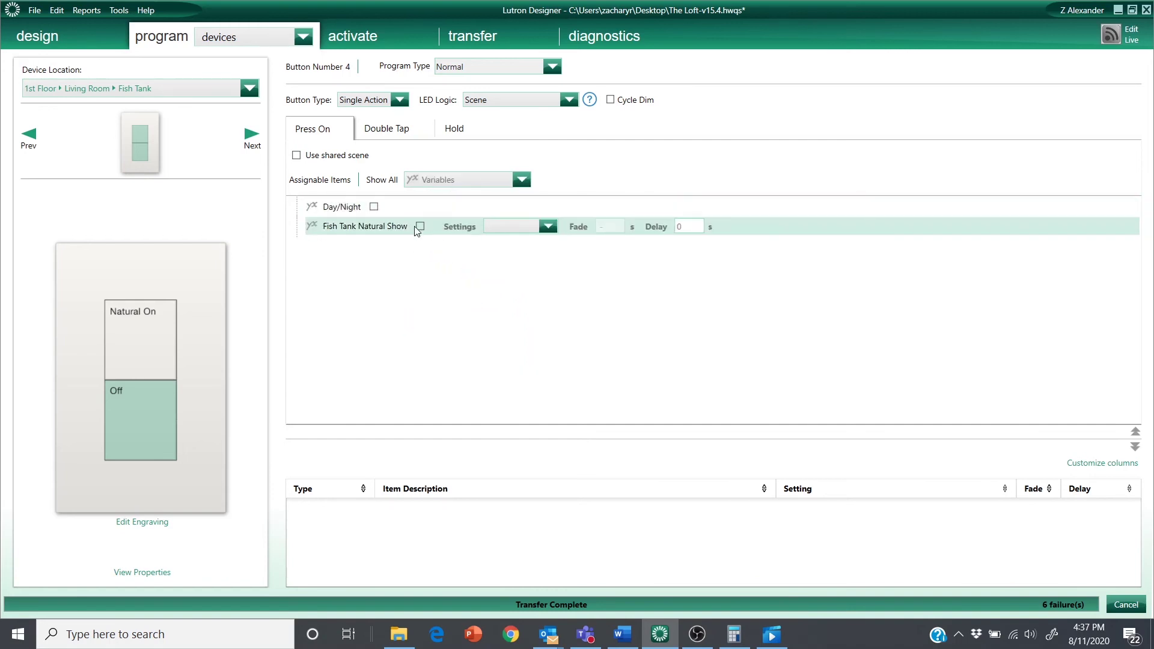
click(419, 226)
click(553, 229)
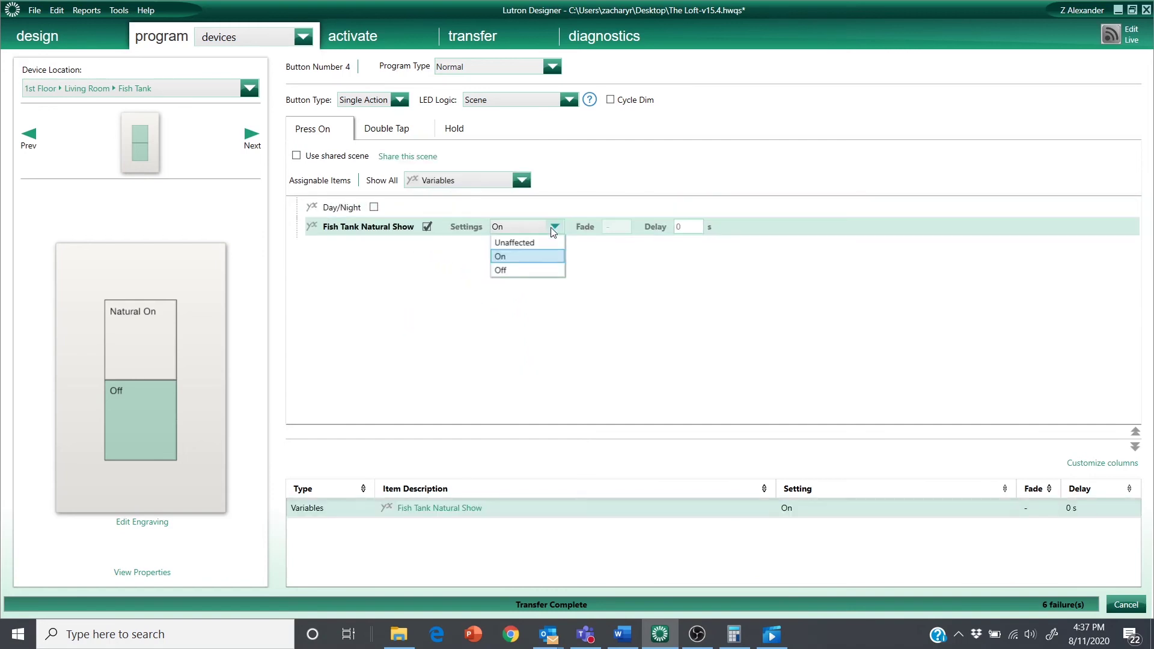
click(525, 270)
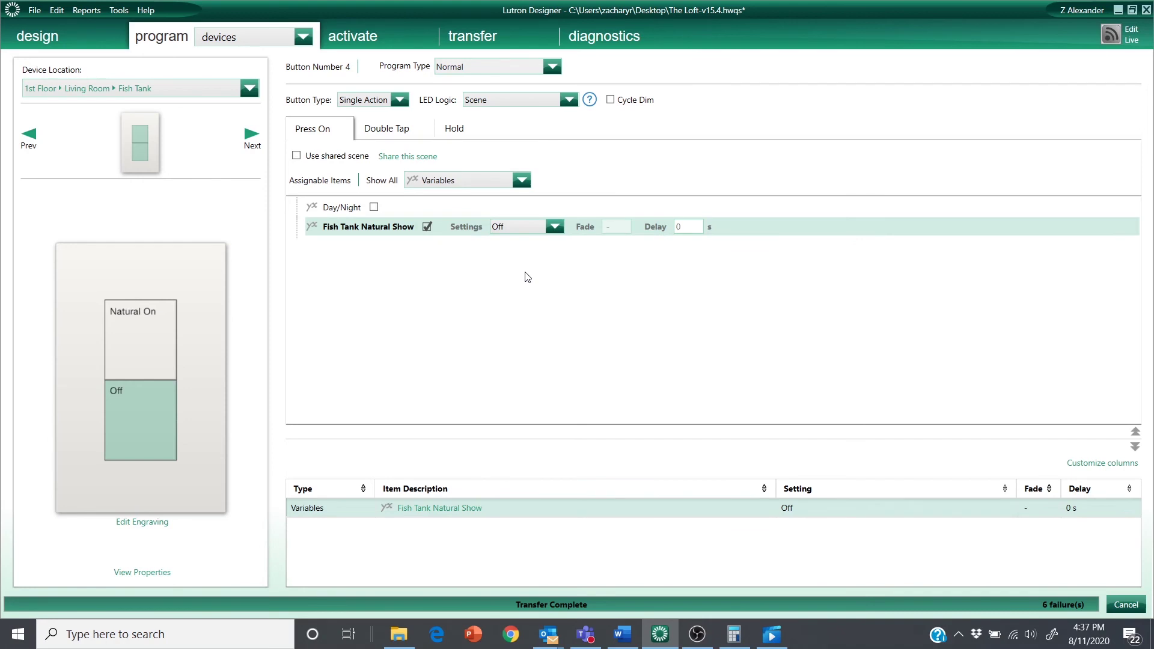
Step: Add the Fish Tank Intensity lighting zone to the Off button's press program at 0%
click(447, 182)
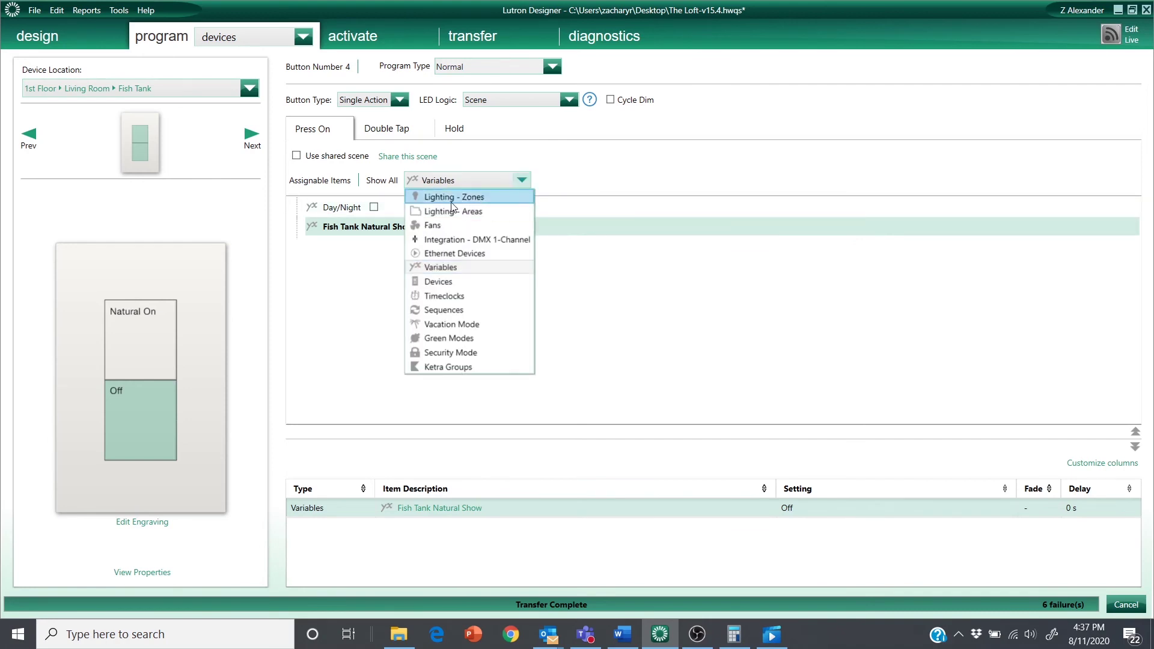
click(448, 197)
click(306, 202)
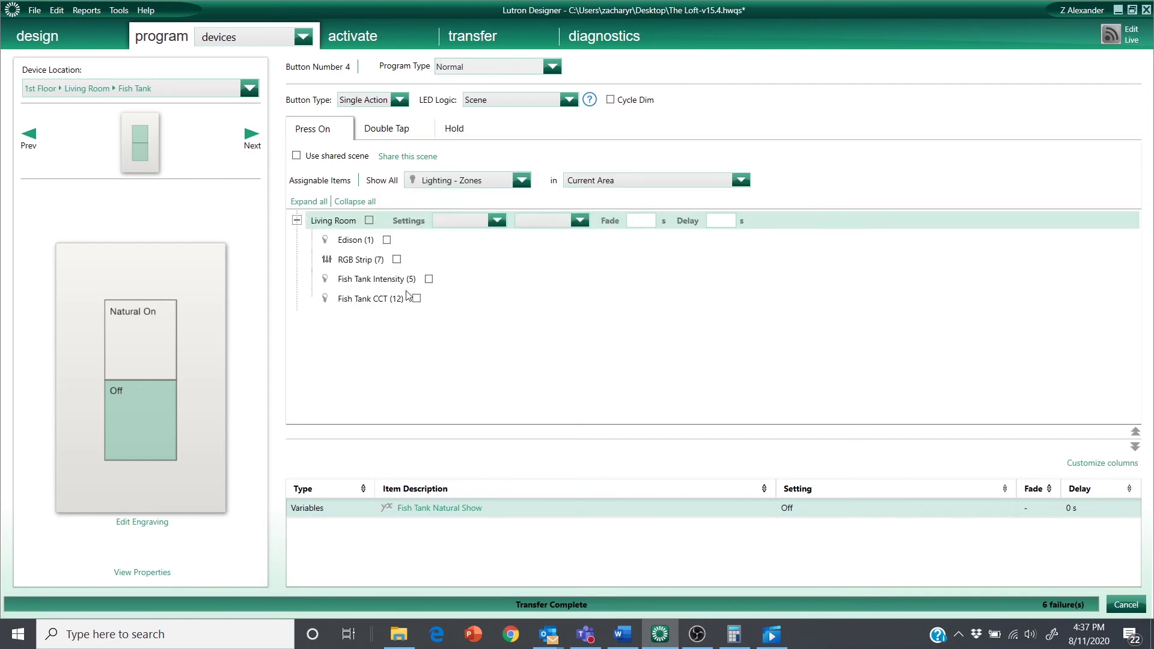
click(428, 278)
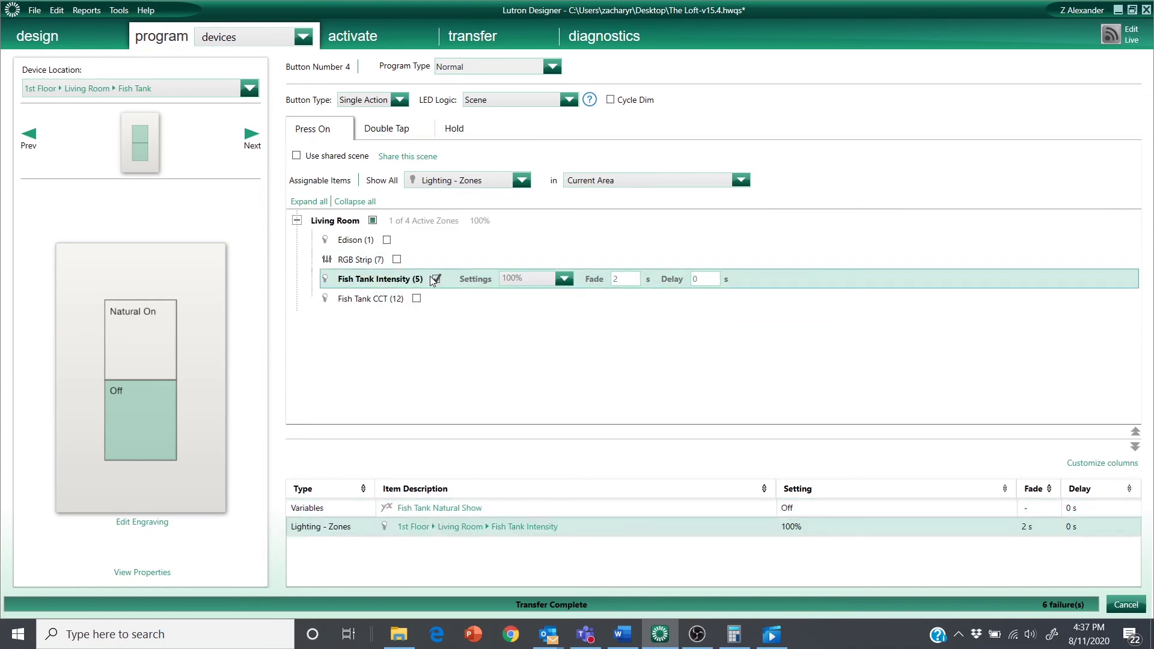
click(565, 280)
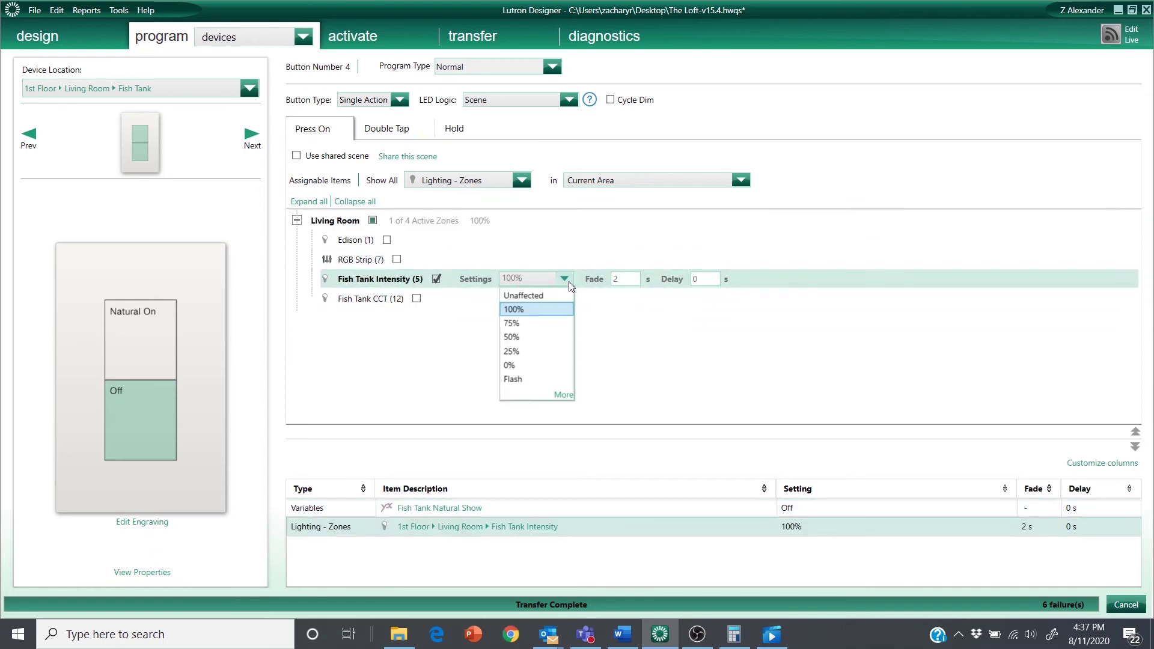
click(524, 364)
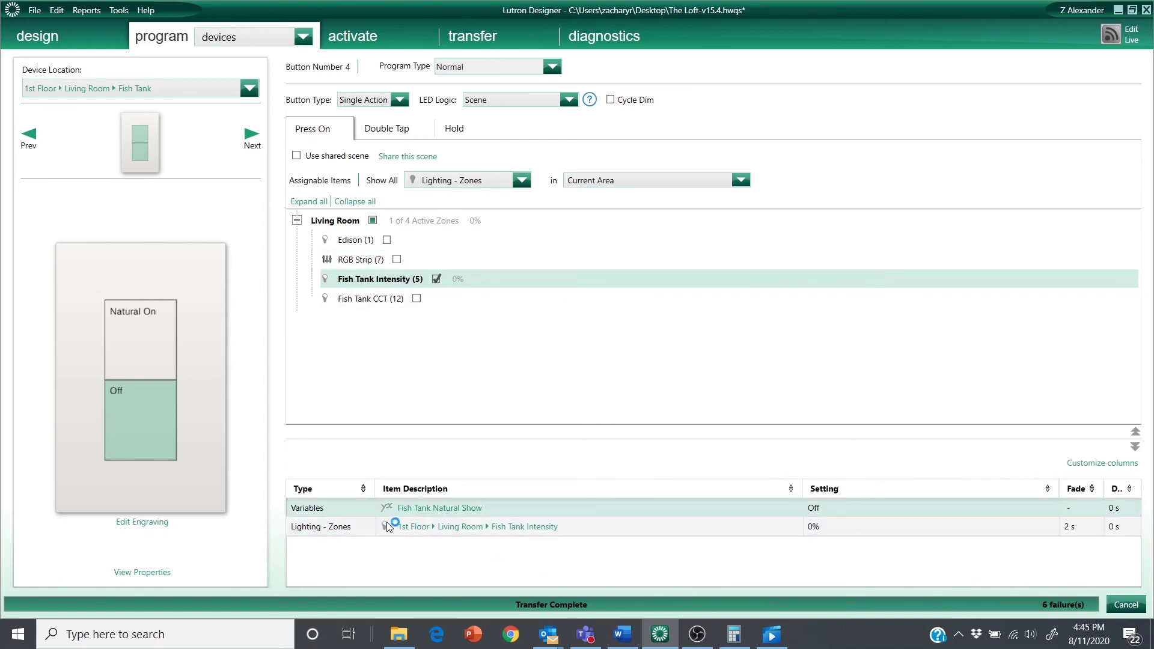
Step: Assign the Fish Tank Intensity zone at 100% to the On button of the left Pico on the Living Room Fish Tank Stand
click(221, 87)
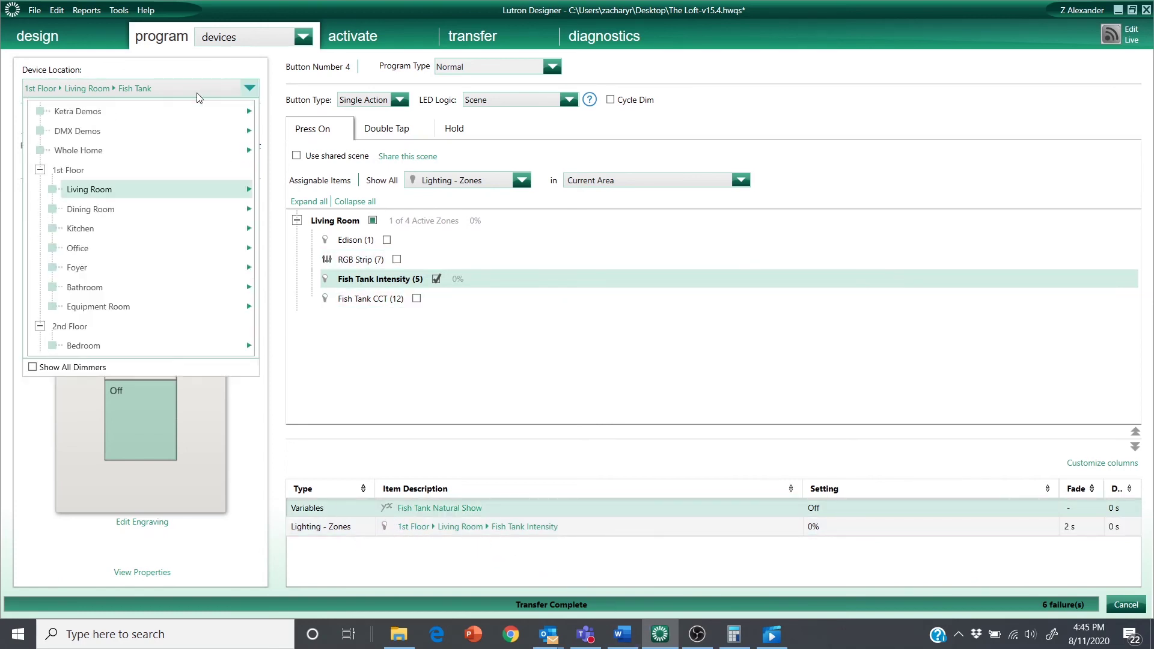
mouse_move(139, 192)
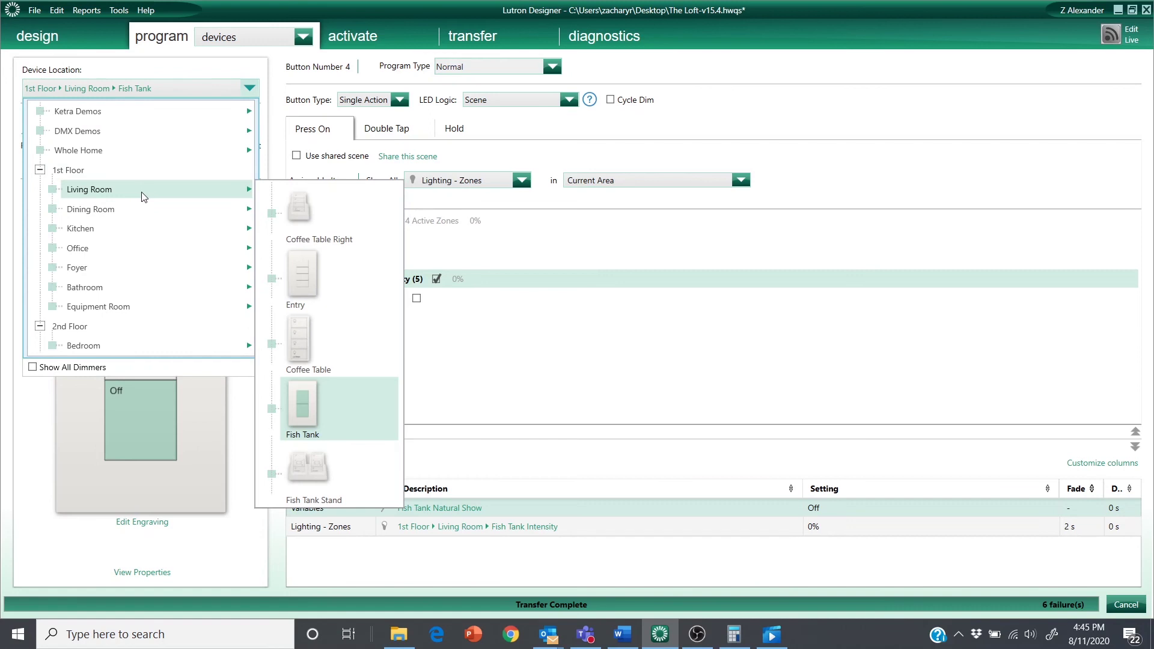
click(311, 466)
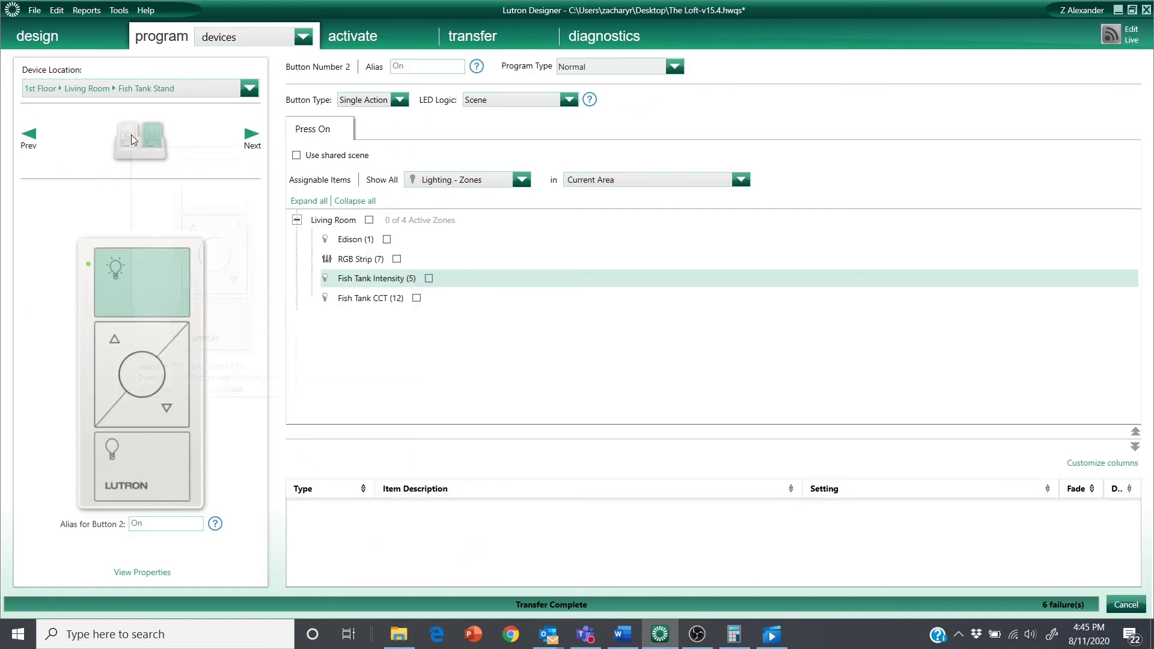
mouse_move(132, 128)
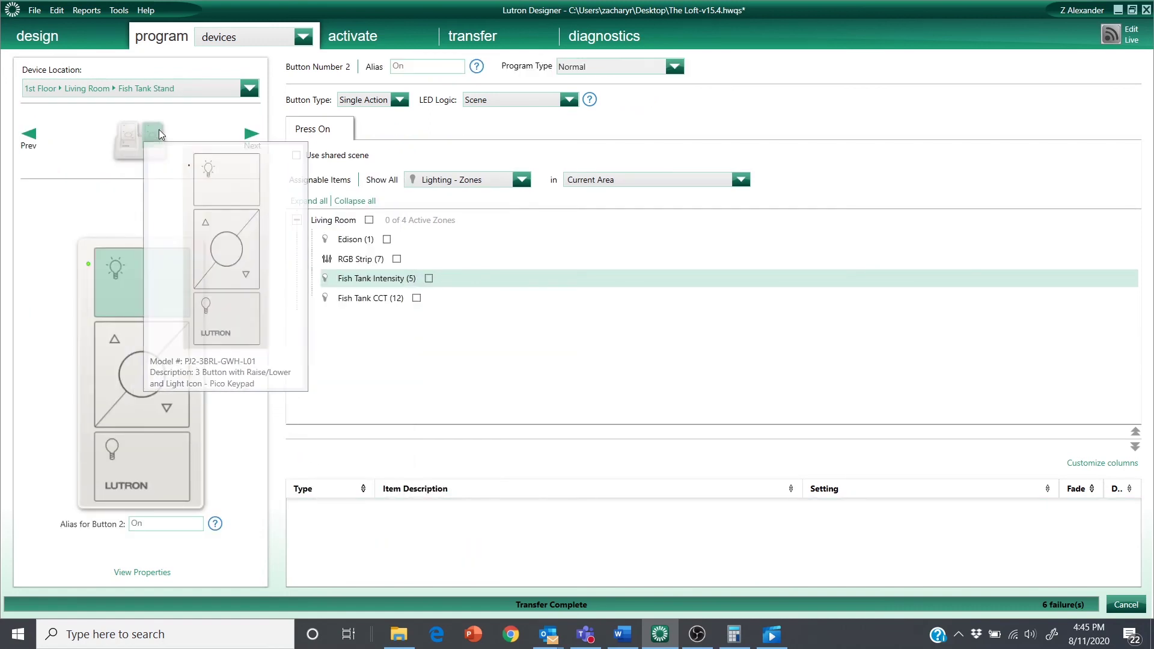
click(129, 134)
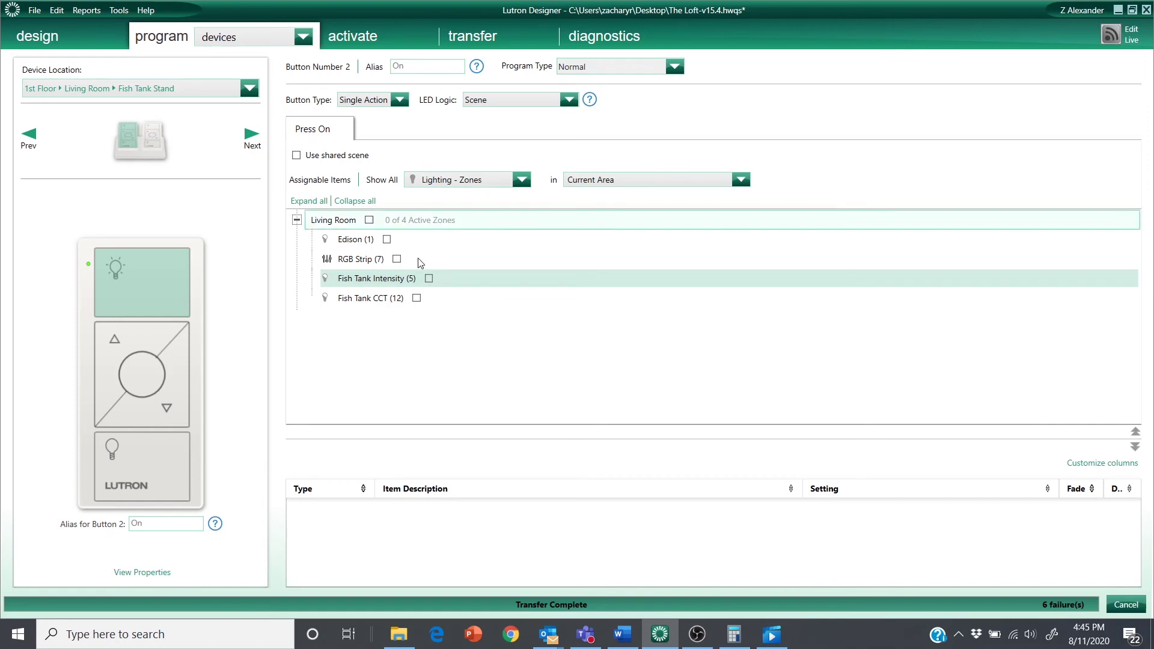
mouse_move(424, 281)
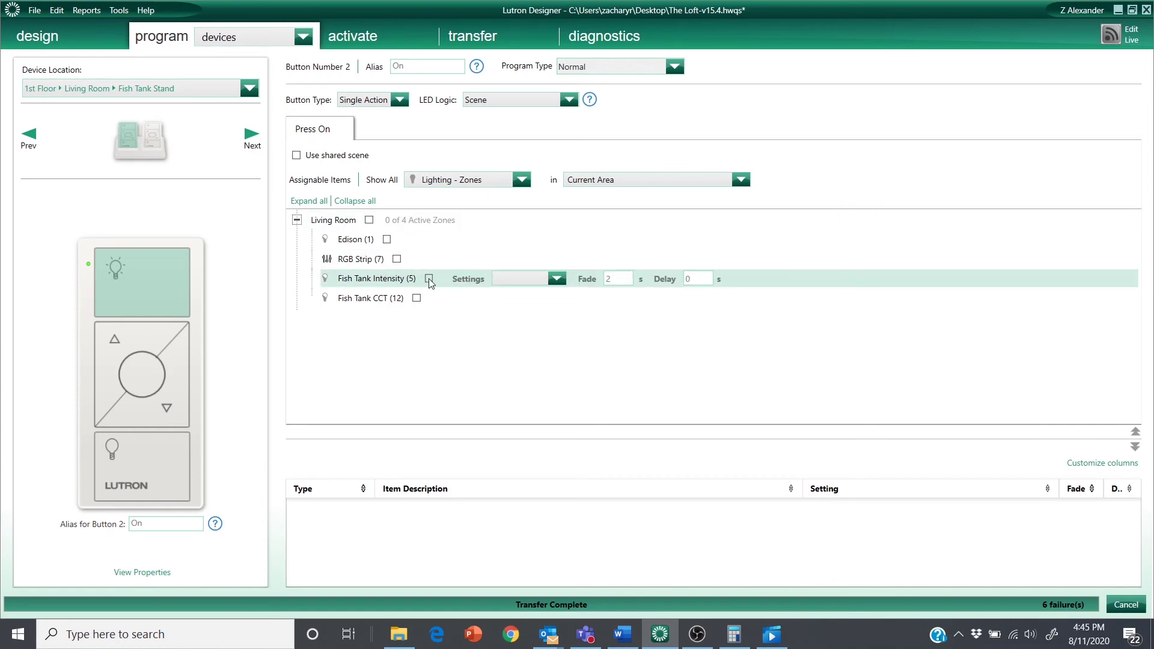
click(429, 279)
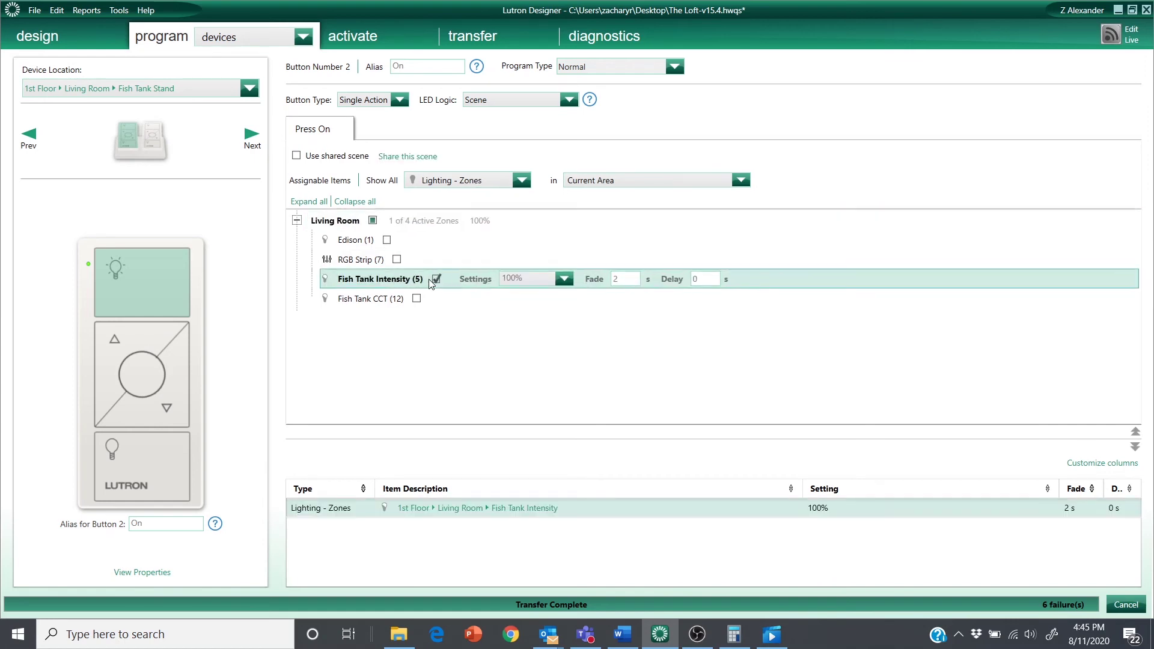
Step: Assign the Fish Tank Intensity zone to both the Raise and Lower buttons of the left Pico on the Fish Tank Stand
click(182, 324)
click(430, 211)
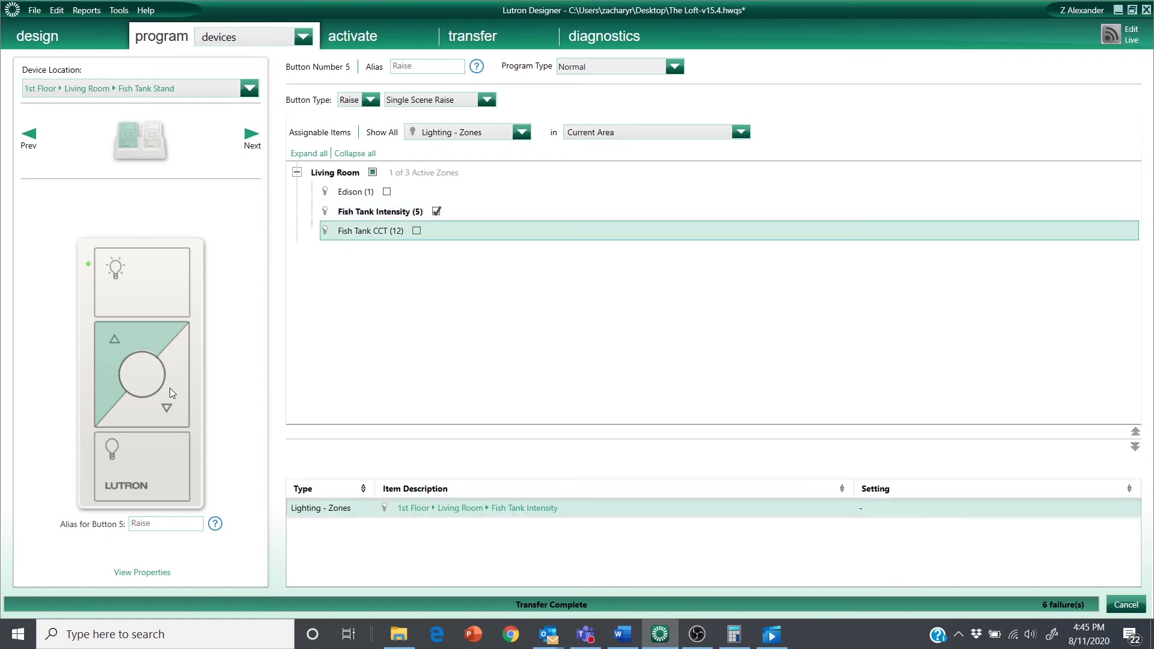
click(170, 392)
click(436, 211)
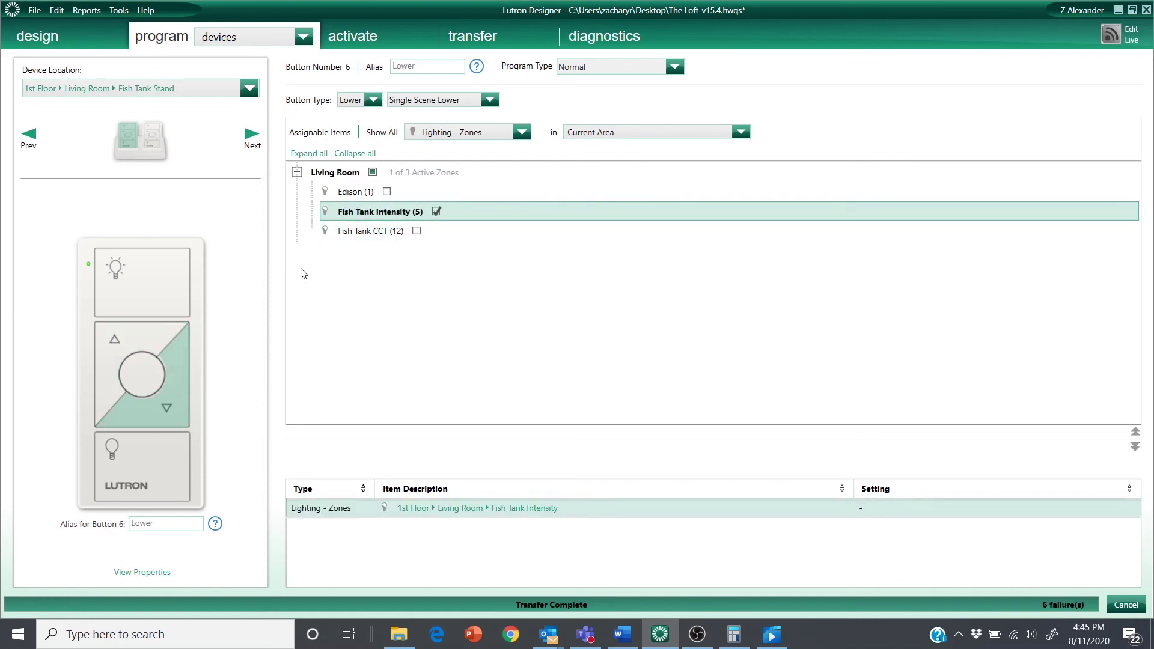
Step: Assign the Fish Tank Intensity zone to the left Pico's Favorite button at 5% and to its Off button at 0%
click(148, 379)
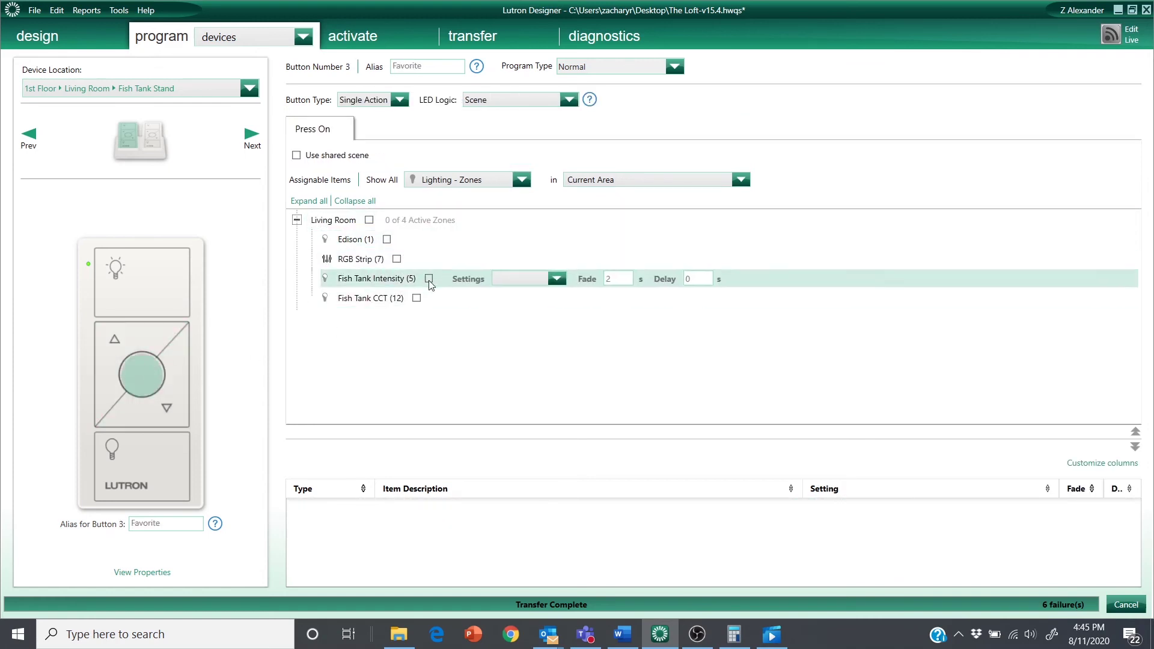
click(429, 279)
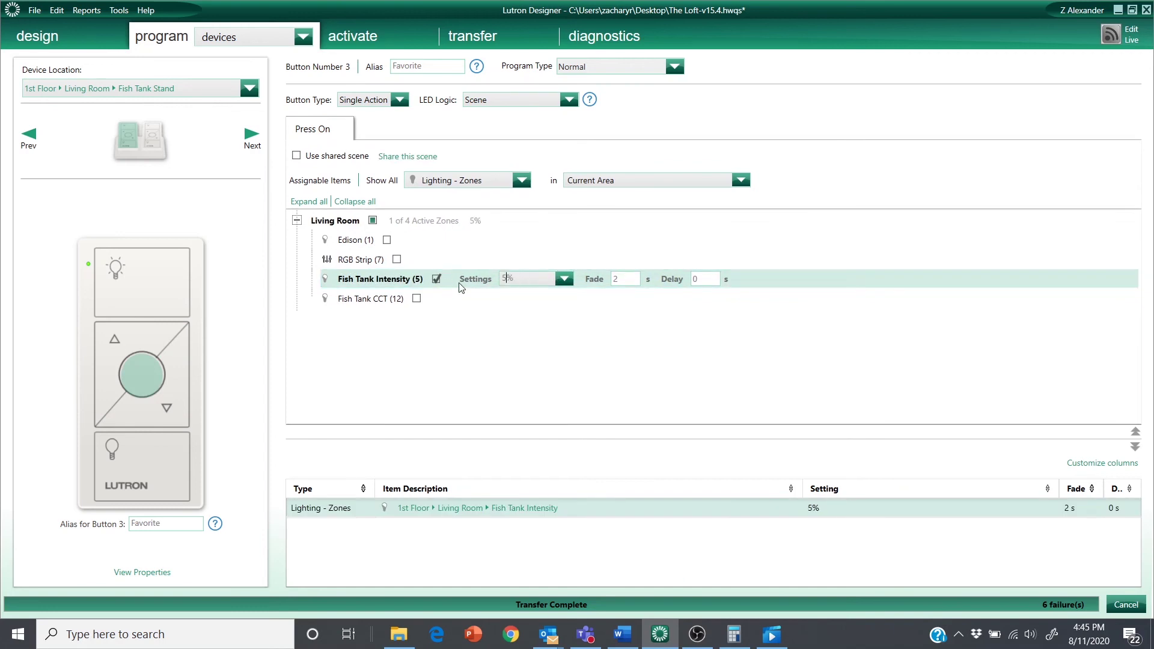
click(138, 474)
click(429, 279)
click(565, 279)
click(532, 364)
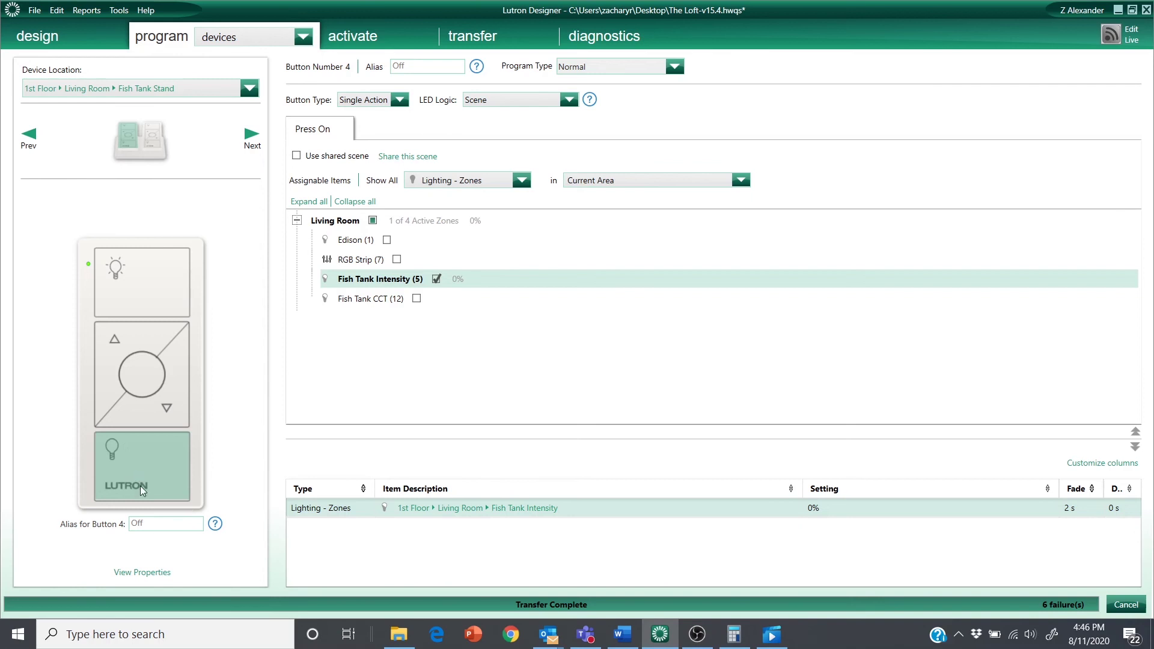
Step: Add the Fish Tank Natural Show variable to the left Pico's Off button with the setting Off
click(463, 179)
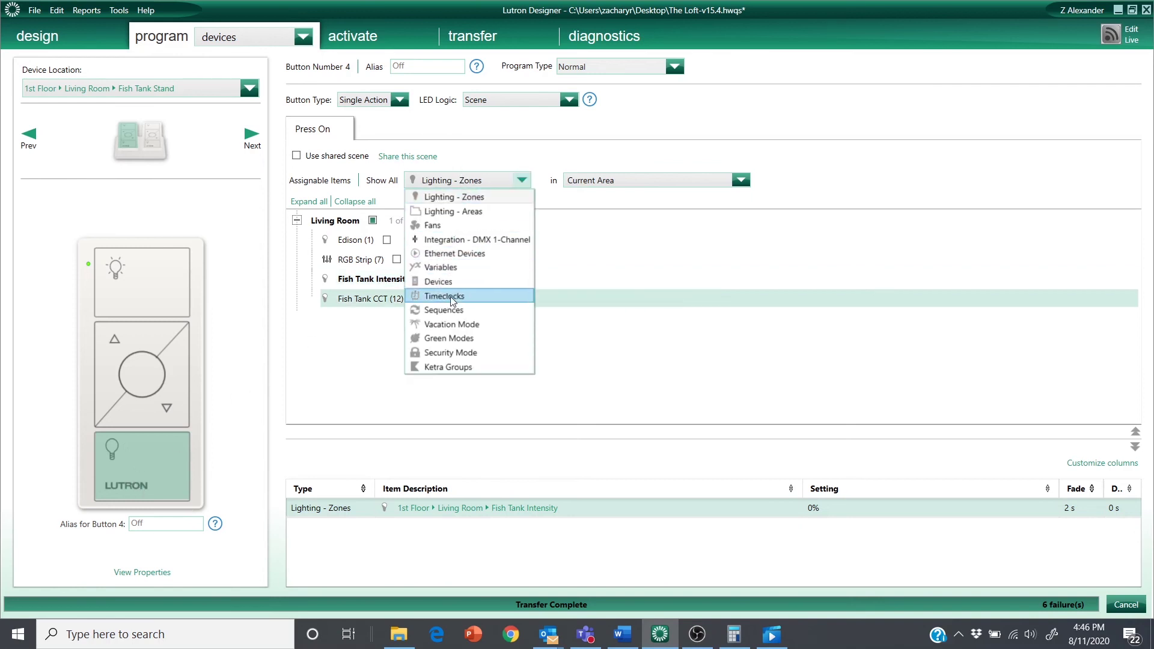
click(468, 268)
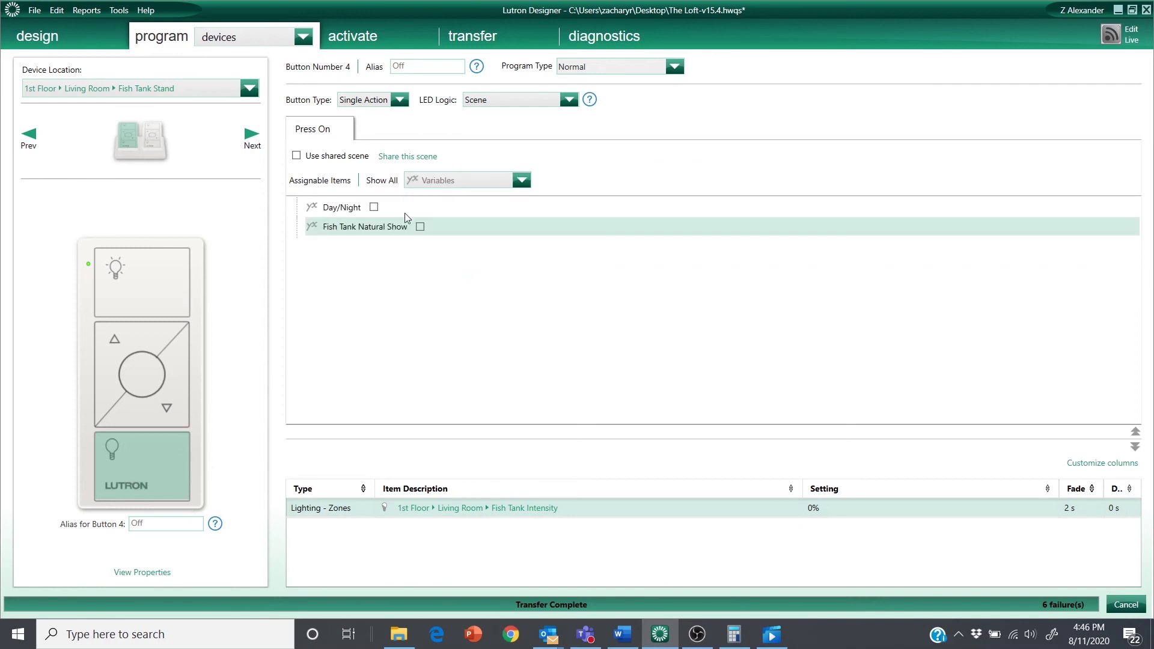
click(420, 226)
click(553, 227)
click(540, 267)
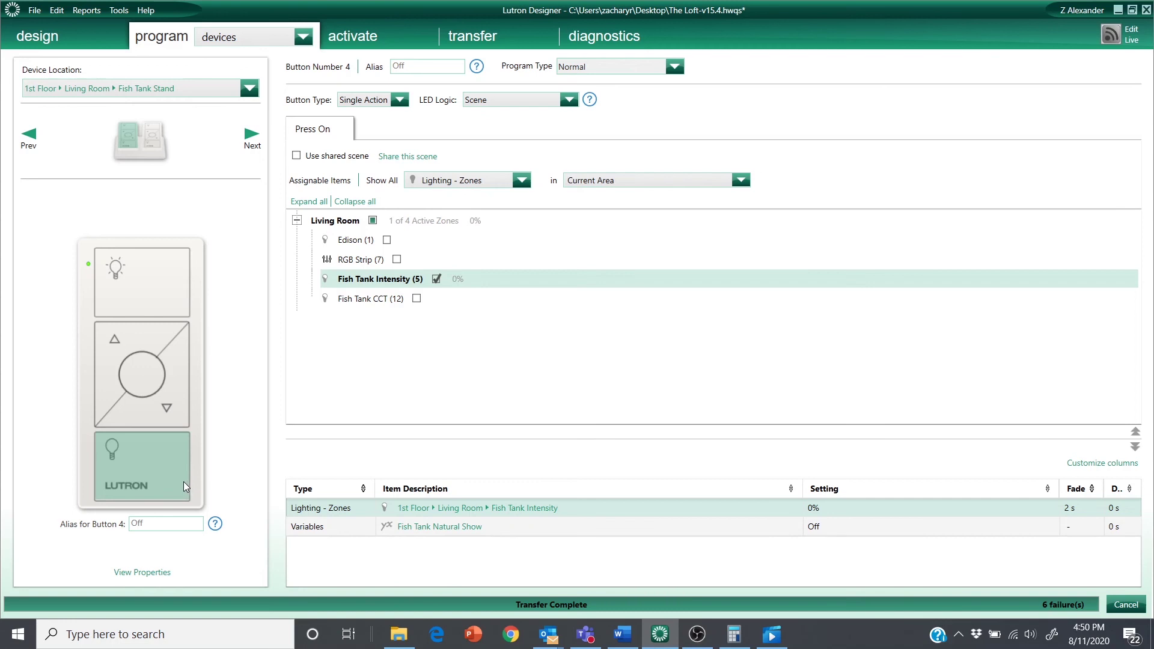
Step: Open the Living Room's Fish Tank Virtual keypad for programming
click(249, 88)
click(163, 190)
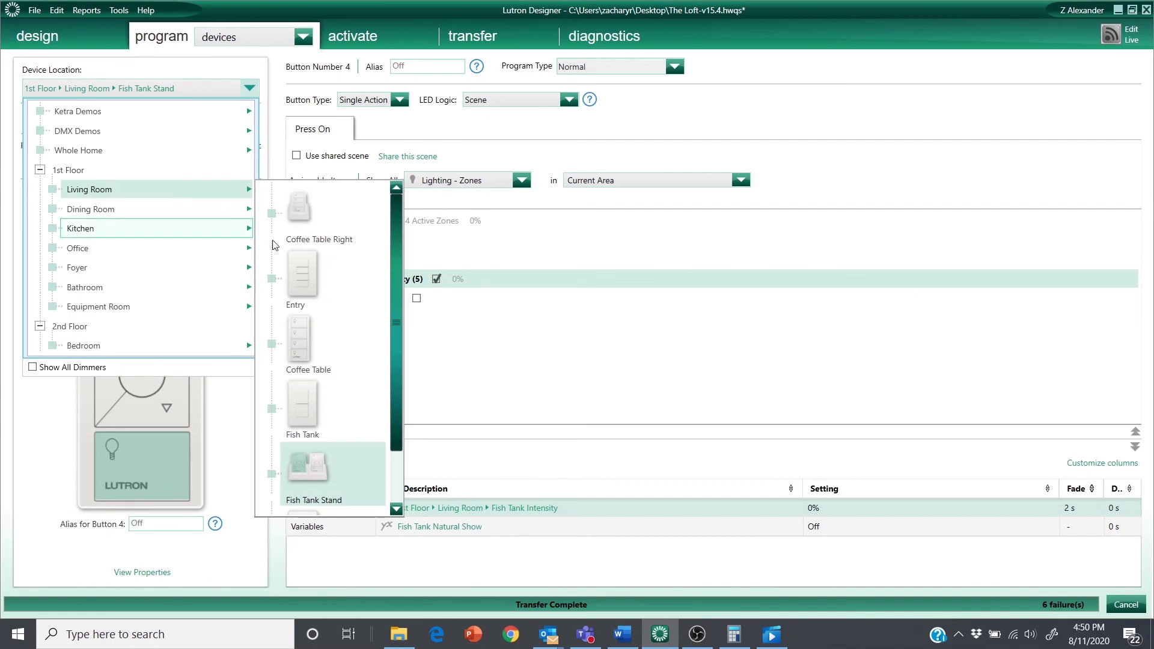
drag(395, 265, 390, 366)
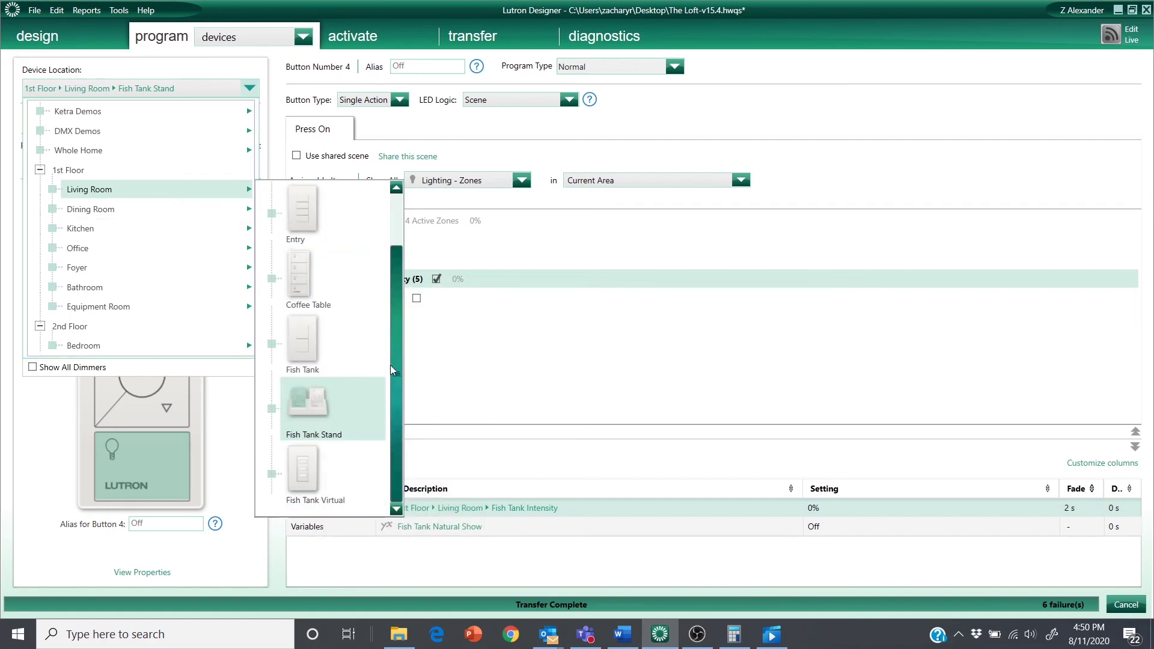
click(297, 480)
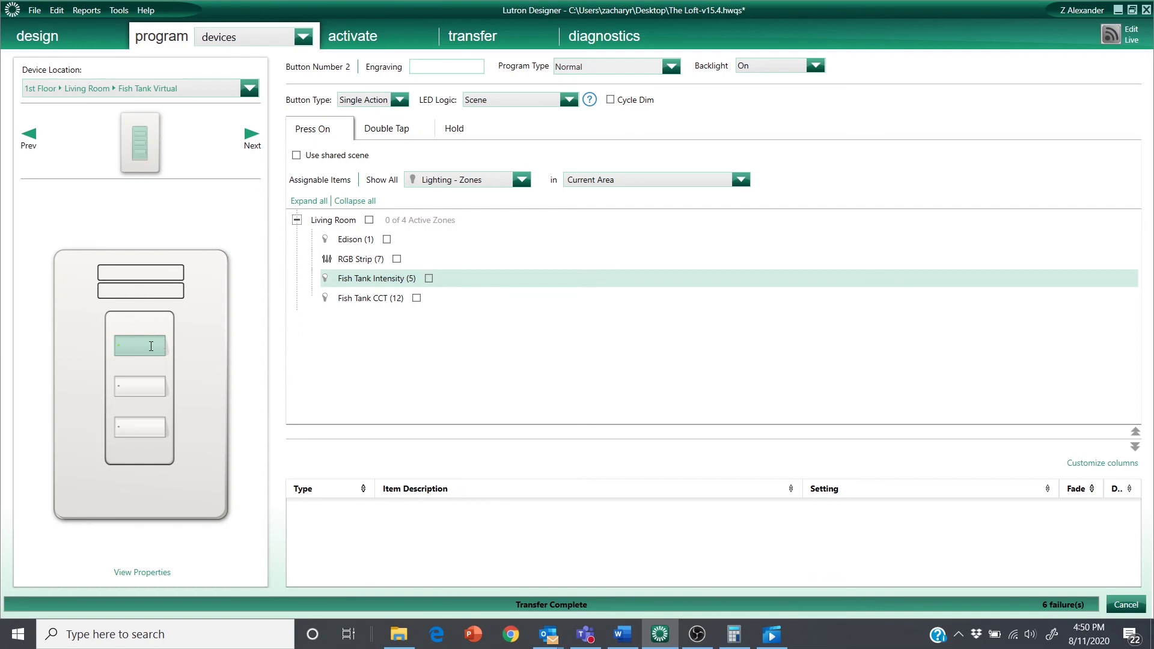
Step: Engrave the three Fish Tank Virtual keypad buttons, from top to bottom, as 20,000K, 15,000K and 10,000K
double_click(151, 344)
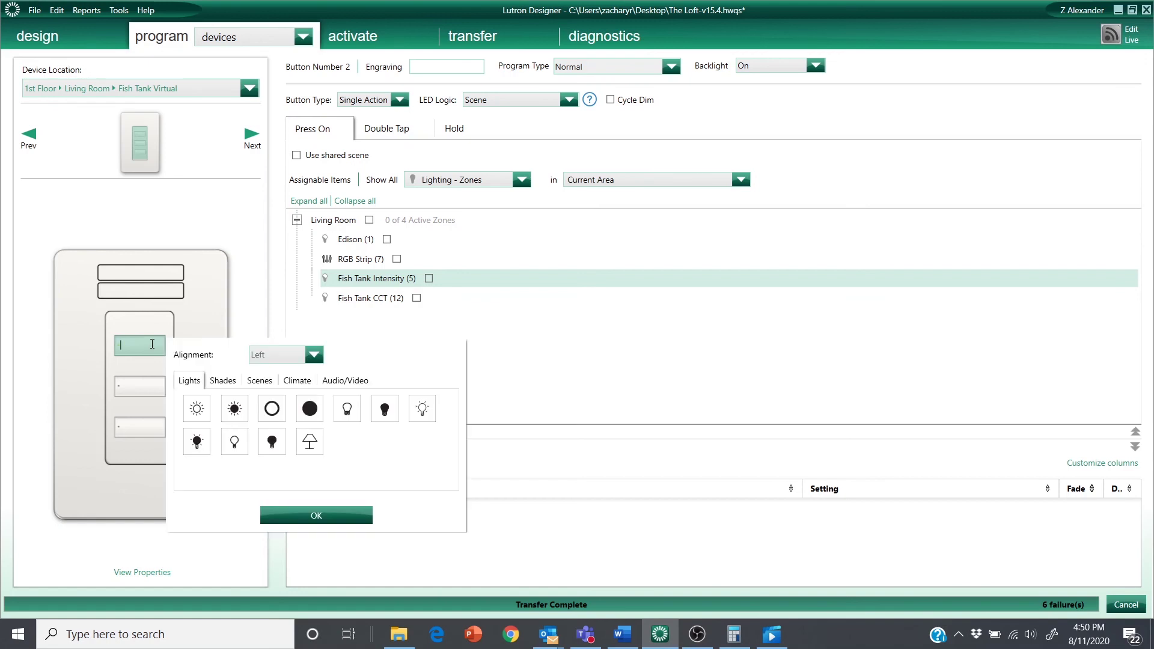
text(20,000)
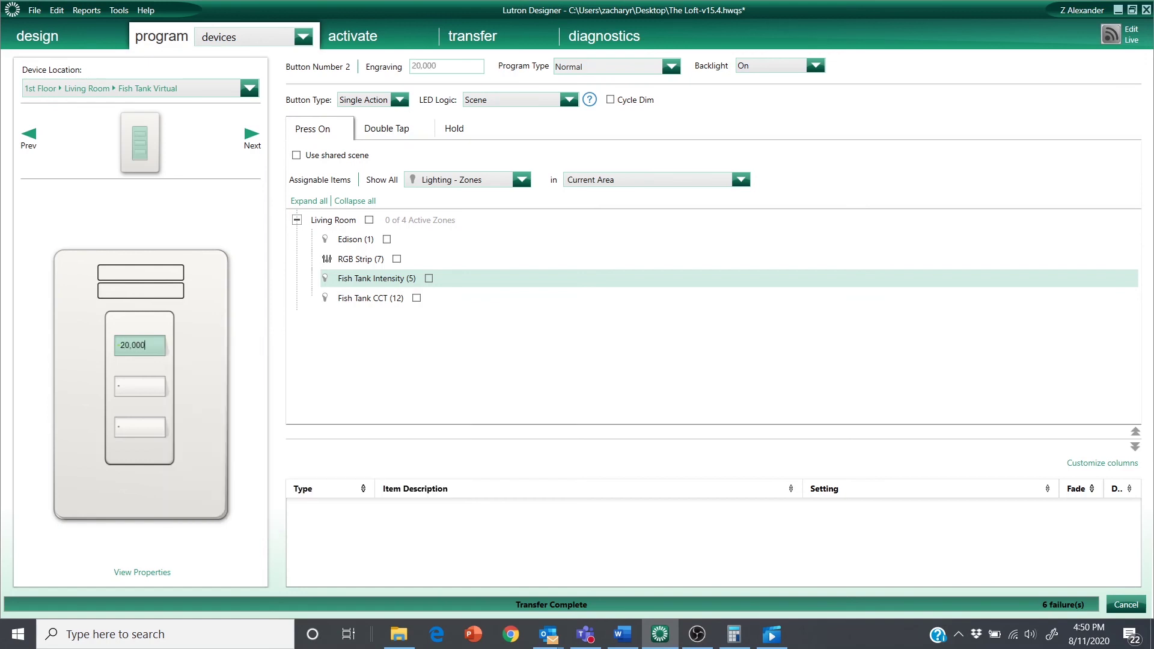
text(K)
click(129, 382)
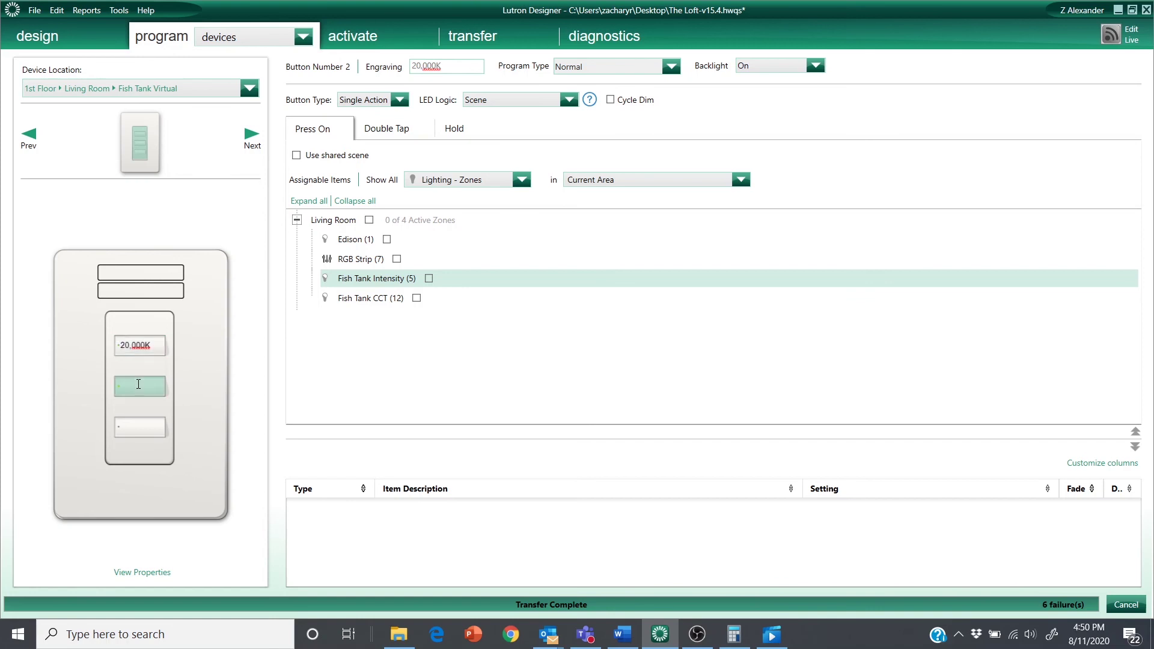
click(129, 380)
text(15,000K)
click(150, 428)
click(152, 429)
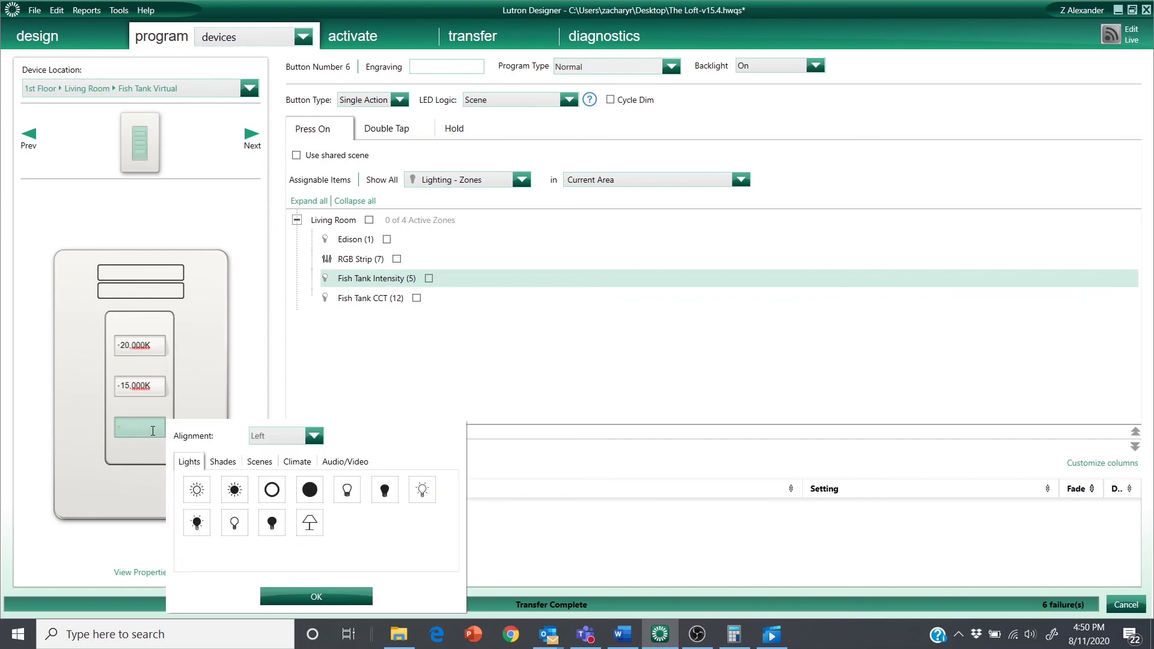
text(10,000K)
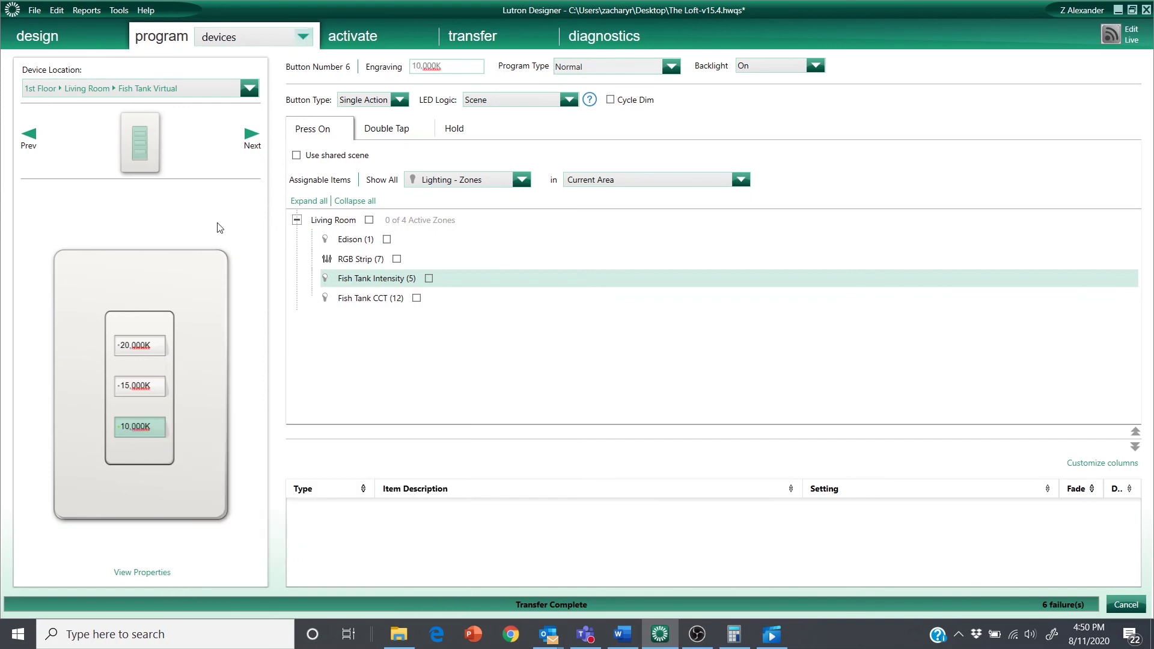
Step: Assign the Fish Tank CCT zone to the 20,000K button's press program at 100%
click(162, 343)
click(159, 386)
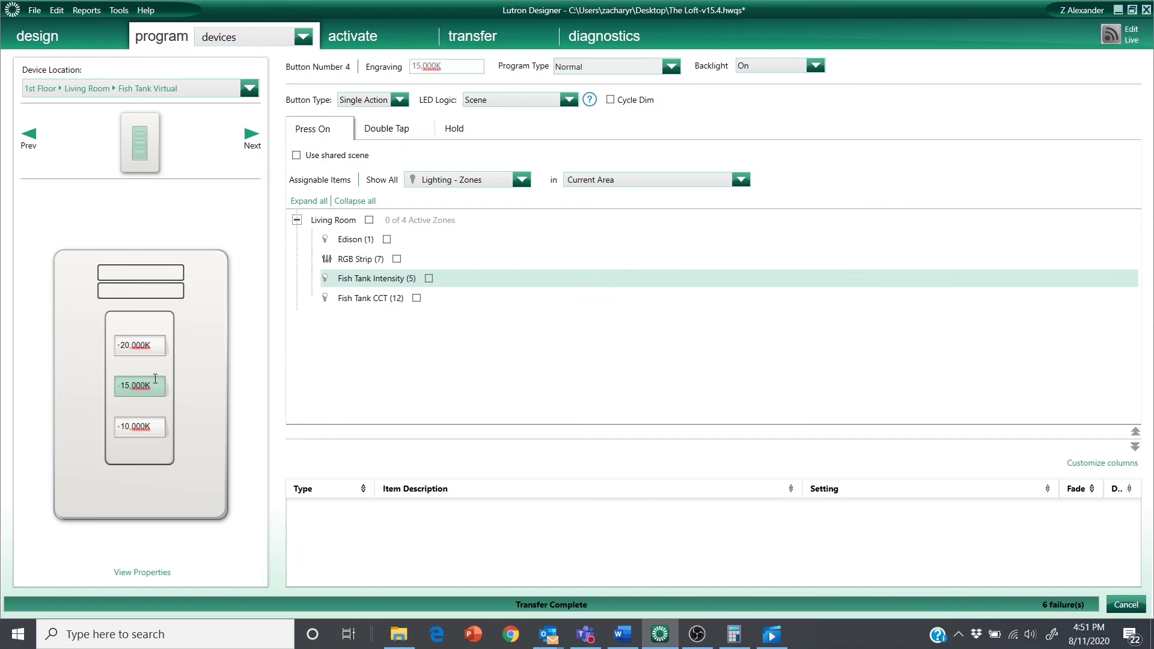
click(144, 345)
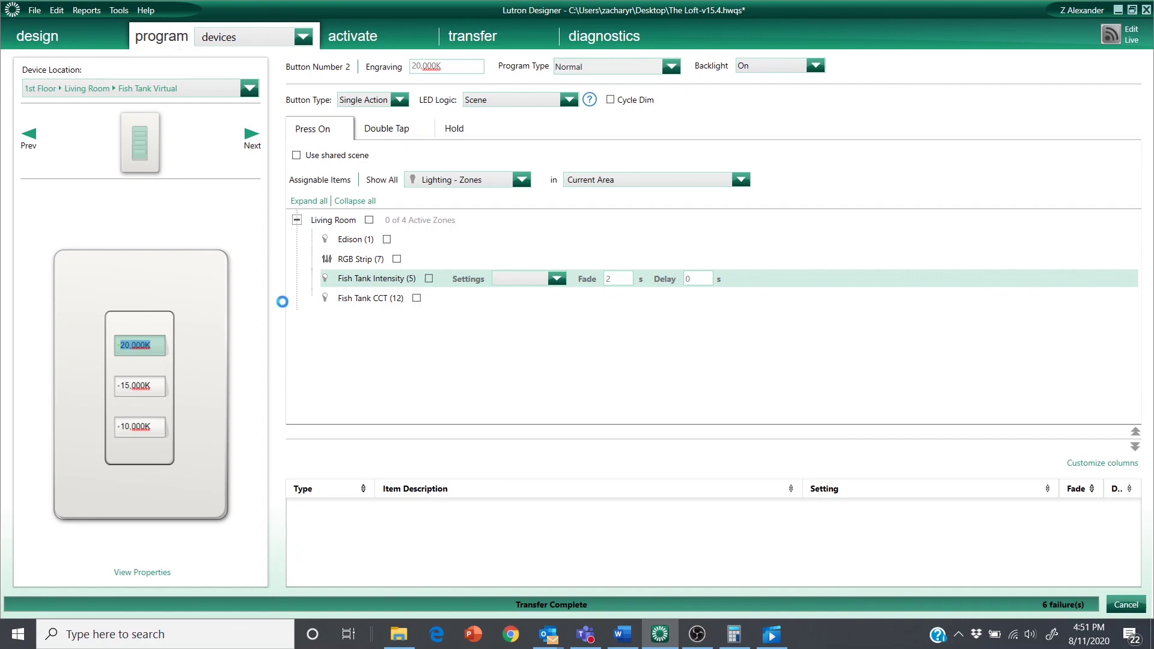
click(415, 299)
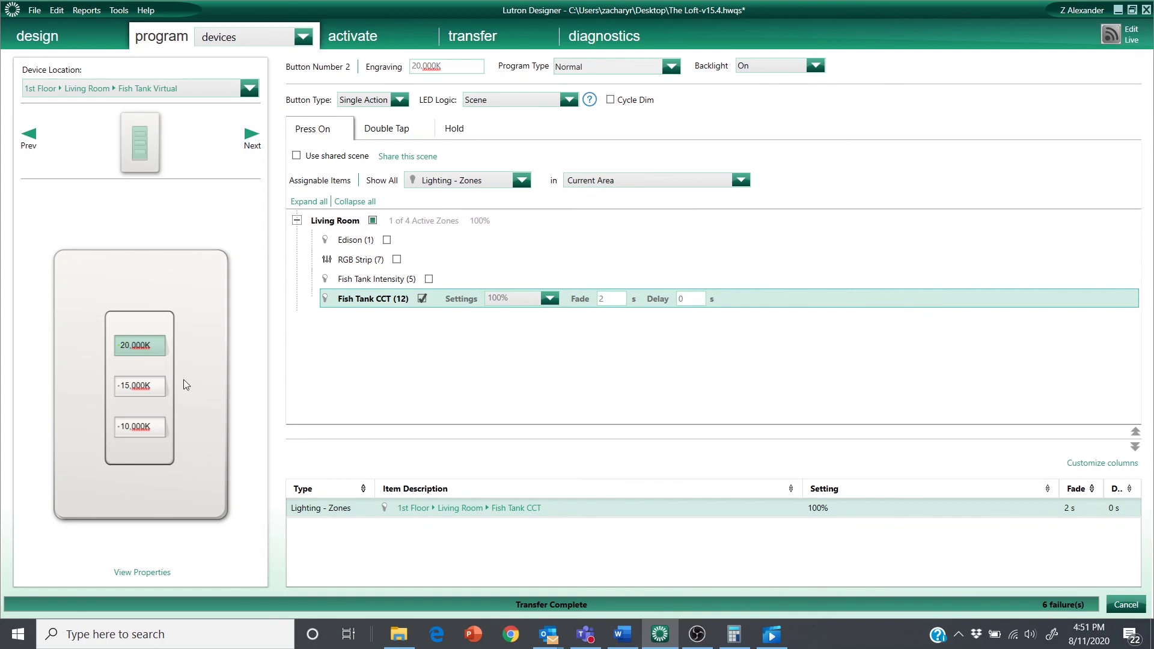
Step: Assign the Fish Tank CCT zone to the 15,000K button's press program at 50%
click(147, 386)
click(417, 298)
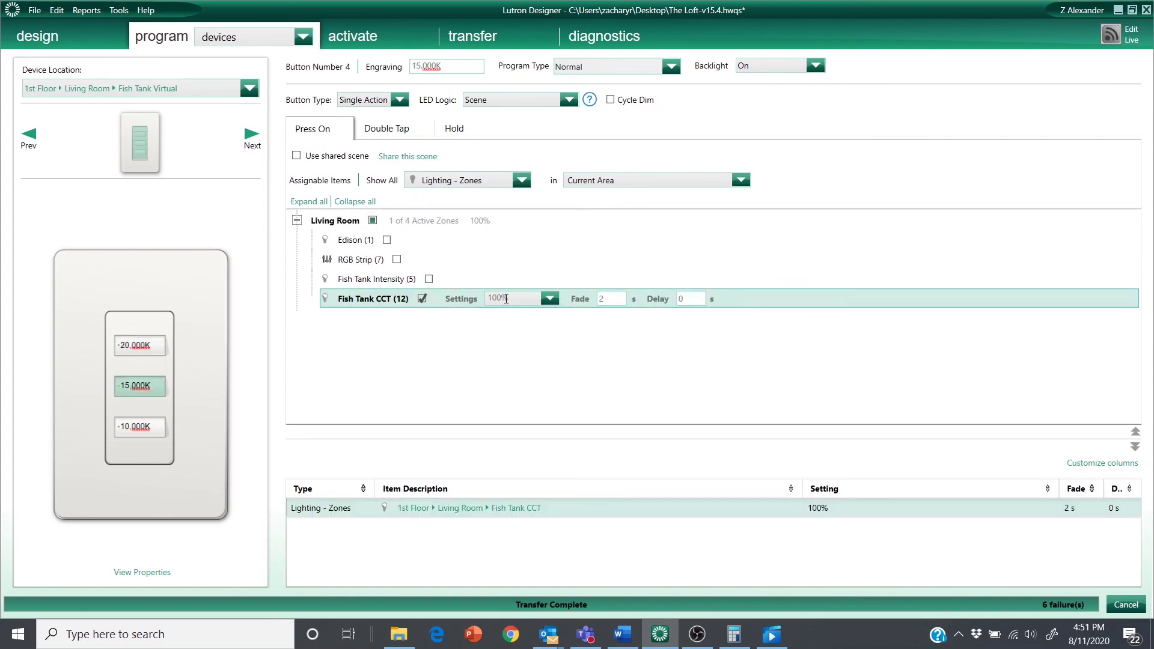
click(549, 298)
click(544, 359)
Step: Assign the Fish Tank CCT zone to the 10,000K button at 0% and recheck the programs of the 15,000K and 20,000K buttons
click(148, 427)
click(416, 299)
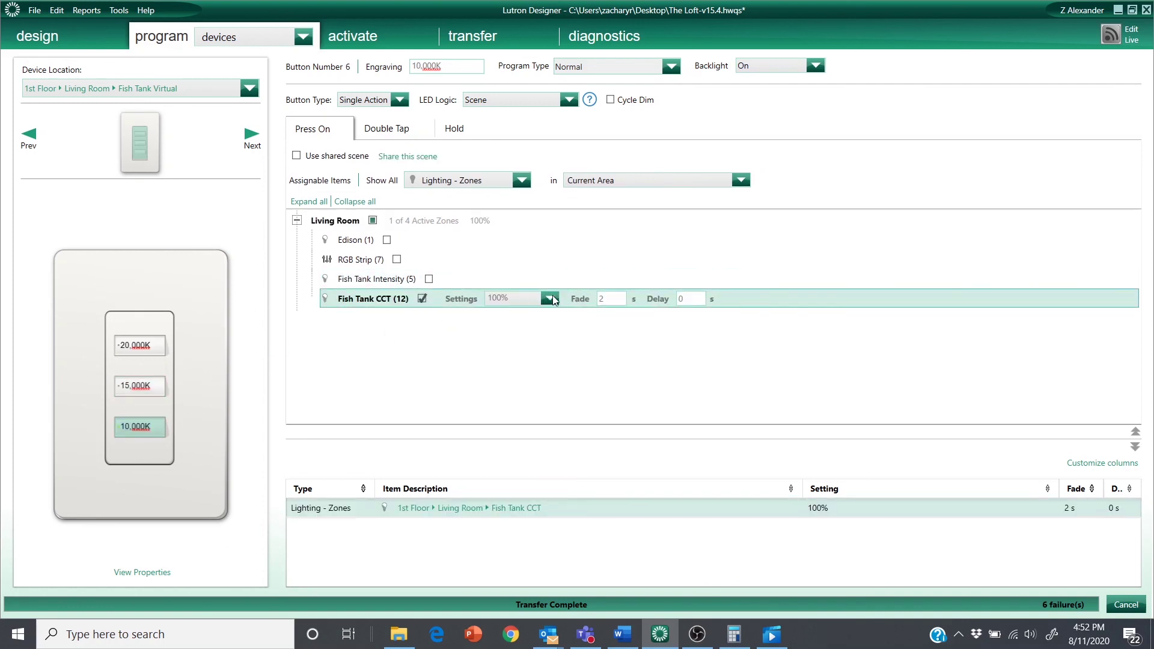
click(550, 297)
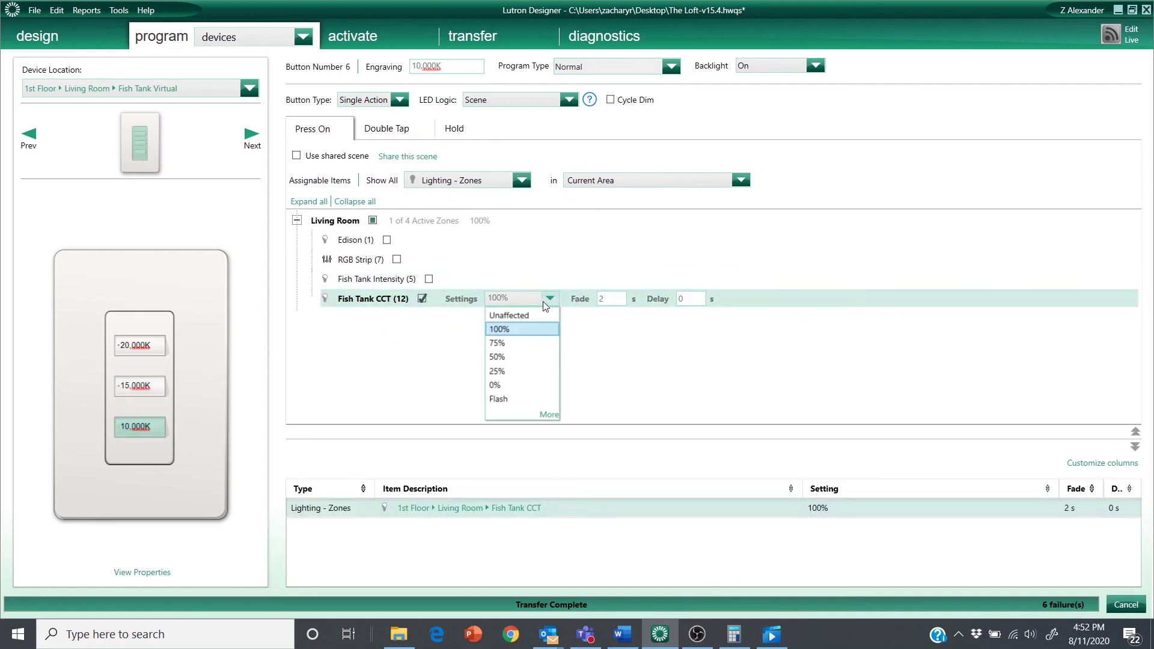
click(498, 385)
click(149, 395)
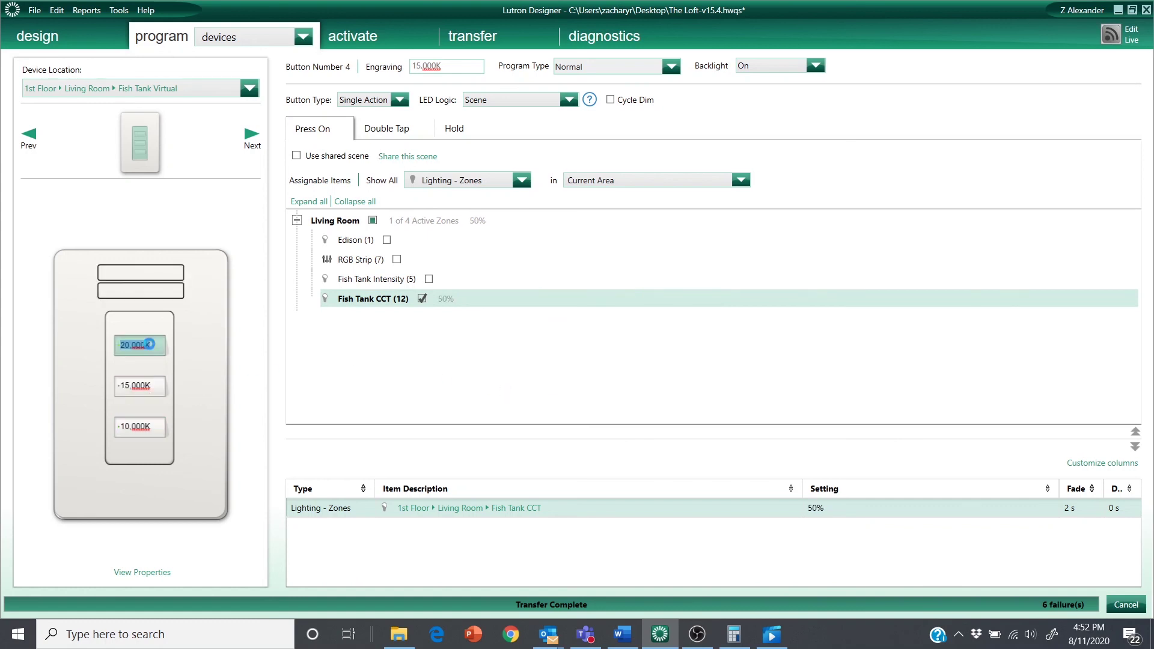
click(160, 345)
click(599, 221)
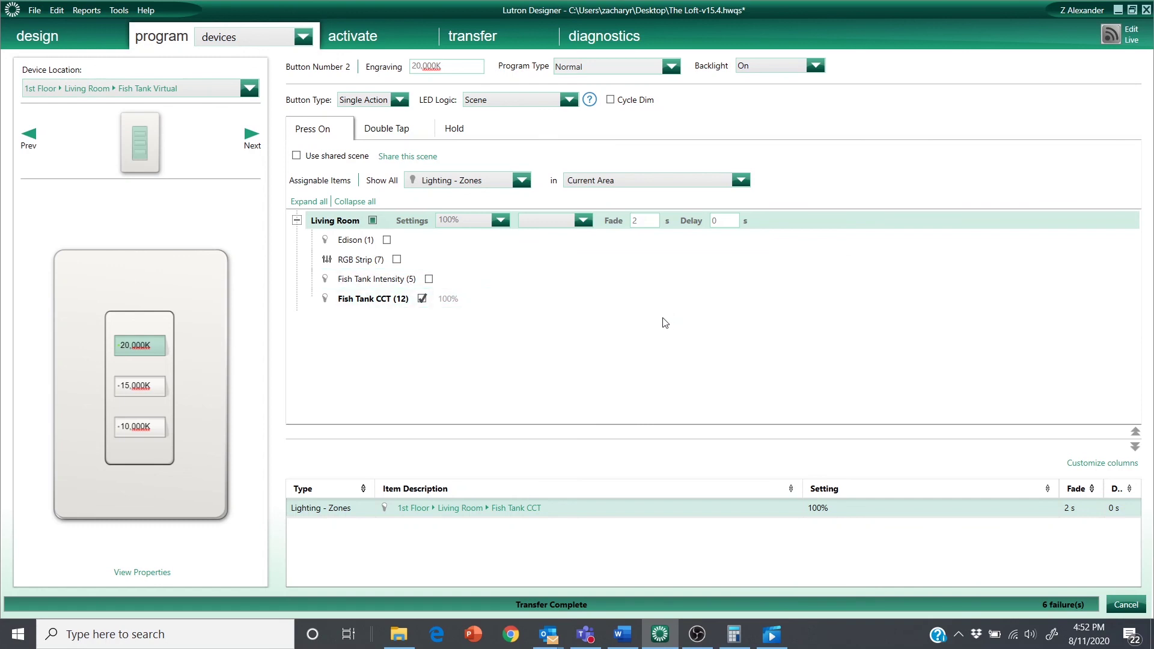